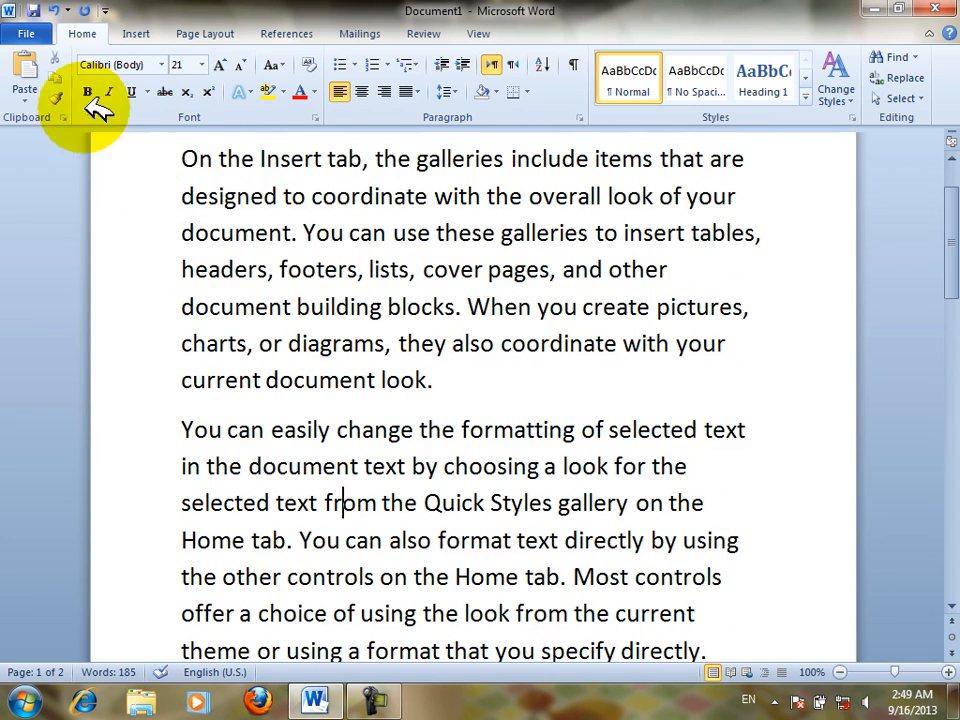
- Clear all text from the document and write "Welcome to khost city" with an empty line below it
left_click(24, 92)
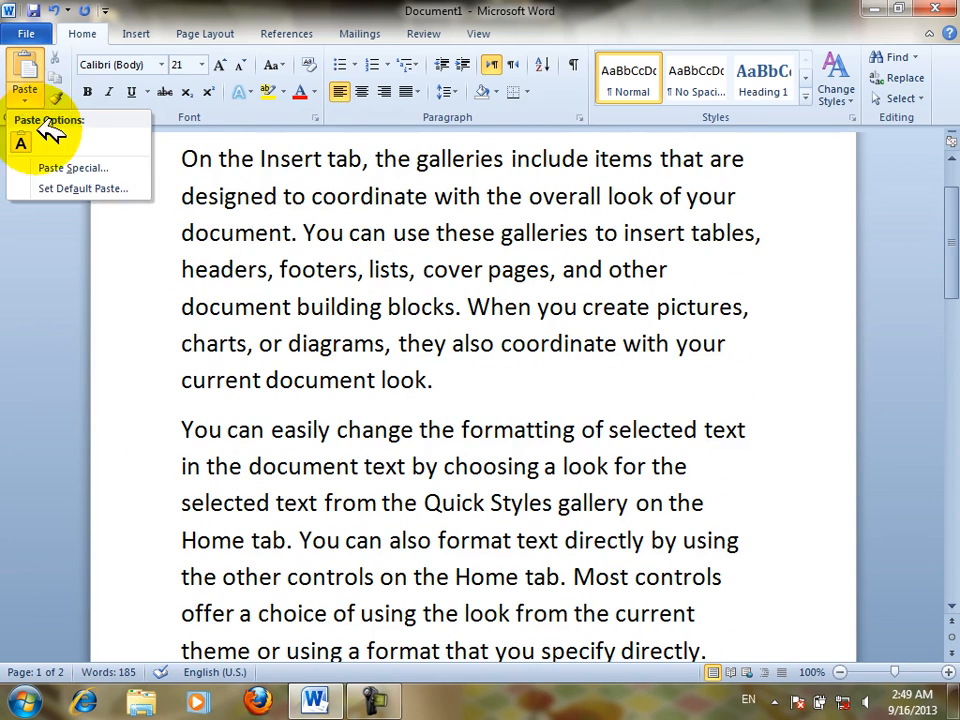
left_click(415, 342)
key("ctrl+a")
key("Delete")
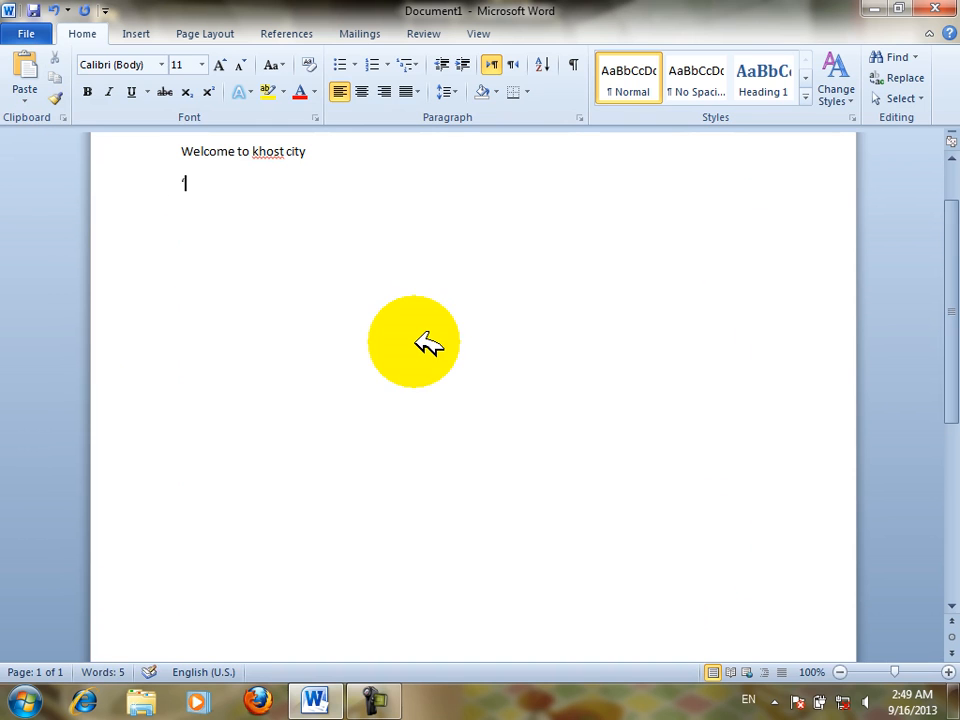
key("BackSpace")
- Copy the line "Welcome to khost city" and place the cursor in the empty area below it
left_click_drag(313, 147, 139, 141)
left_click(52, 80)
left_click(217, 357)
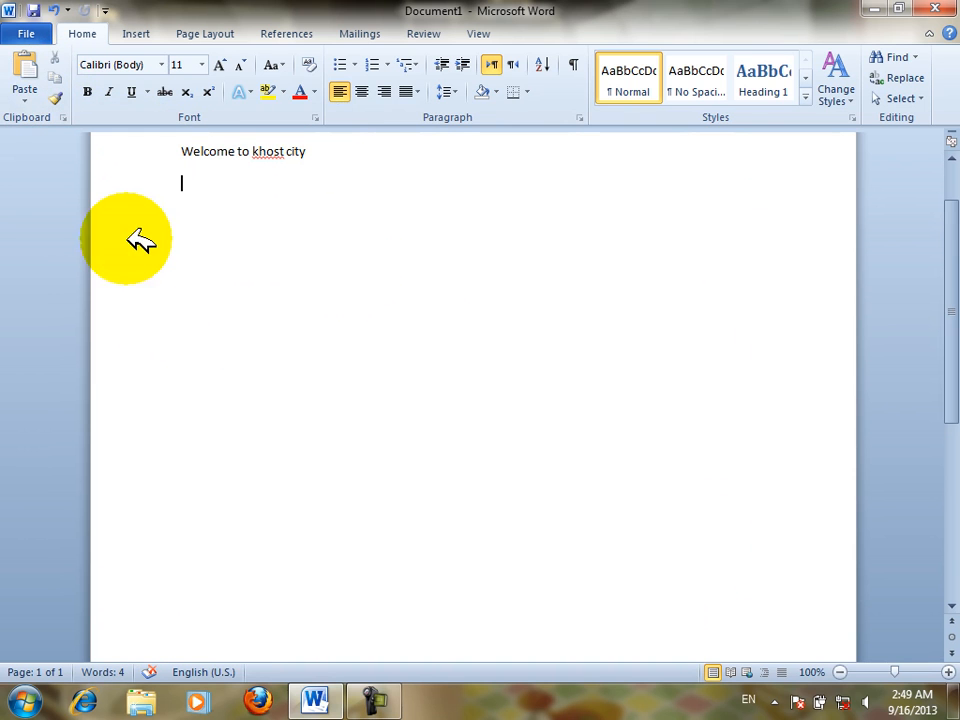
- Use Paste Special to insert the copied line as a Microsoft Word Document Object
left_click(30, 95)
left_click(33, 97)
left_click(34, 94)
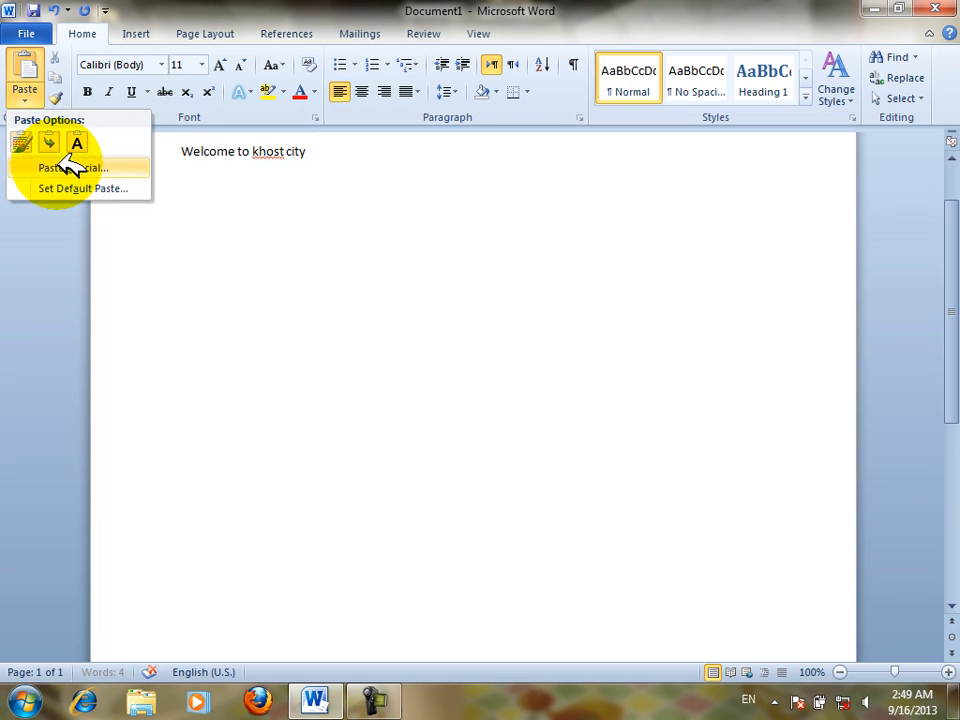
left_click(72, 168)
left_click(390, 257)
left_click(395, 268)
left_click(405, 303)
left_click(373, 293)
left_click(385, 268)
left_click(386, 256)
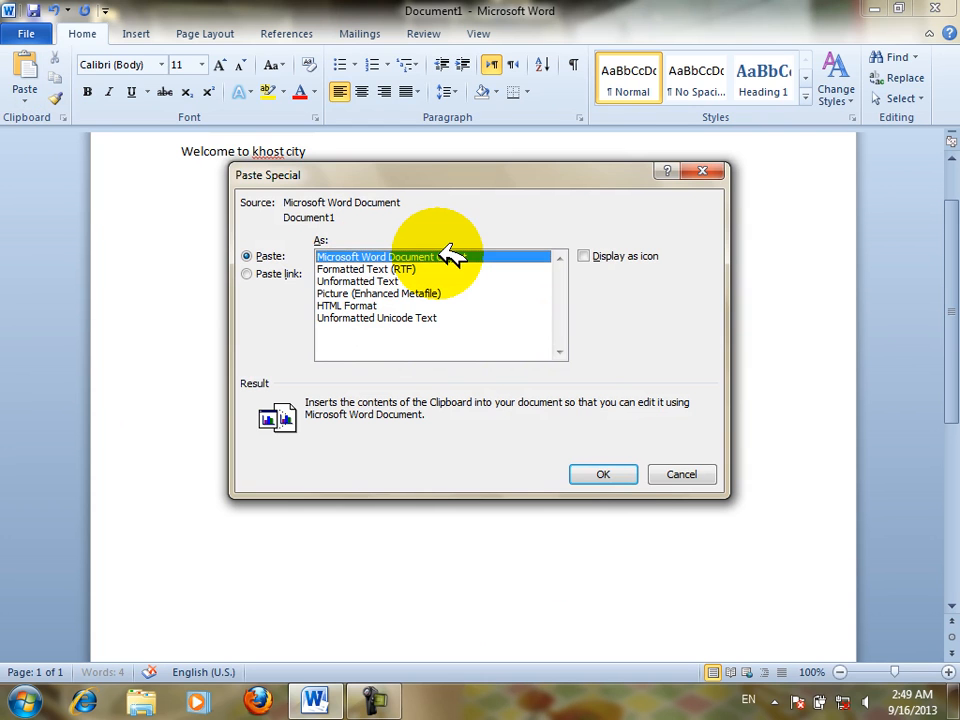
left_click(610, 474)
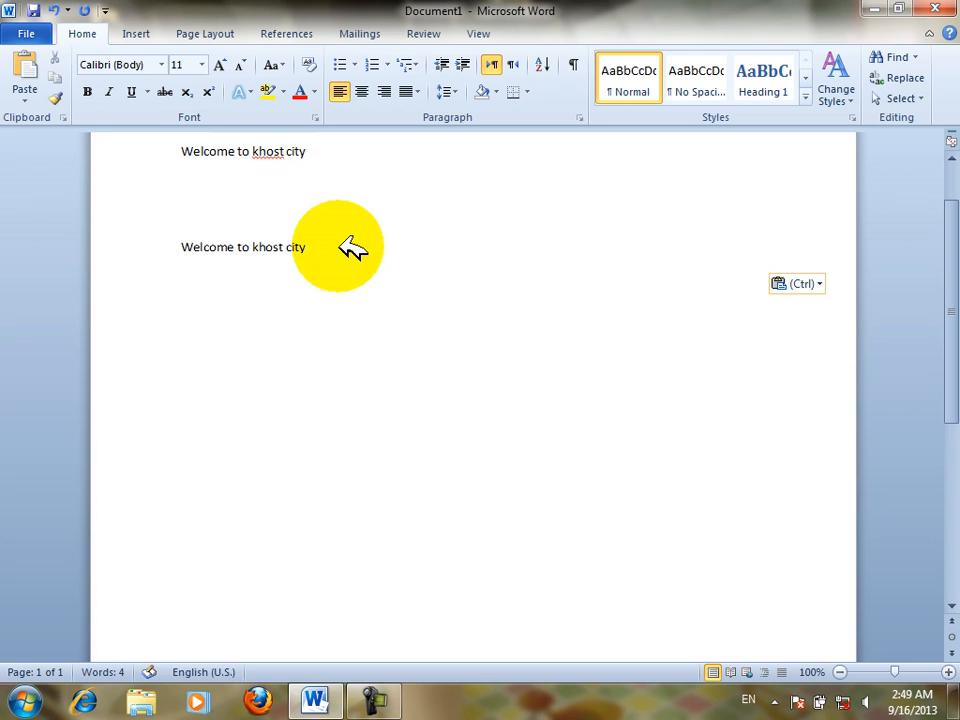
- Open the embedded document object for editing and move its restored window over the middle of the original document
left_click(330, 248)
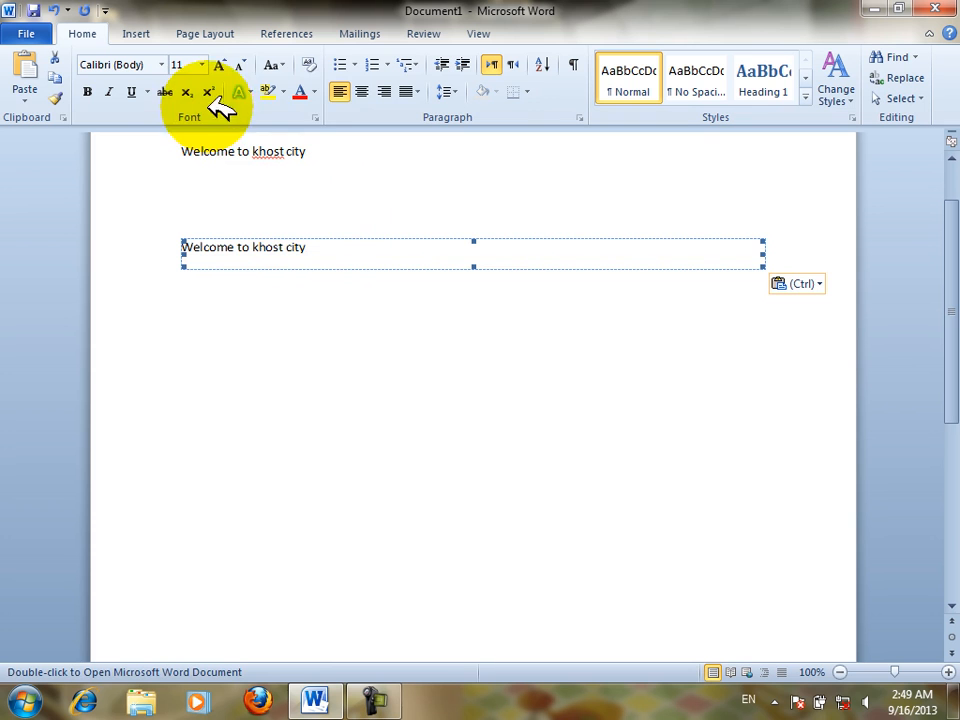
left_click(307, 92)
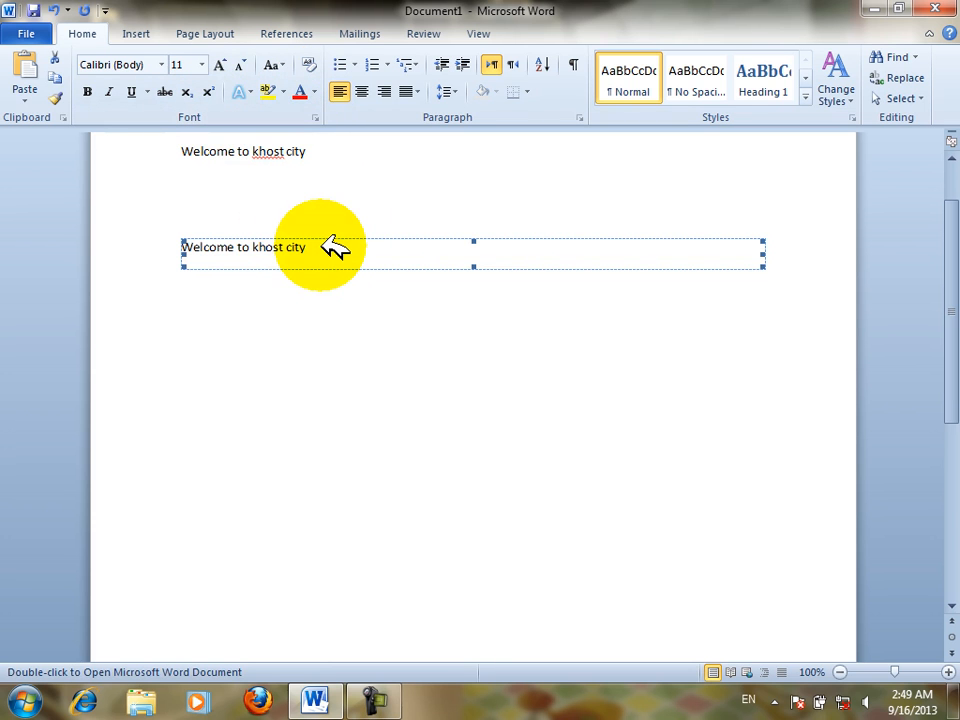
double_click(343, 249)
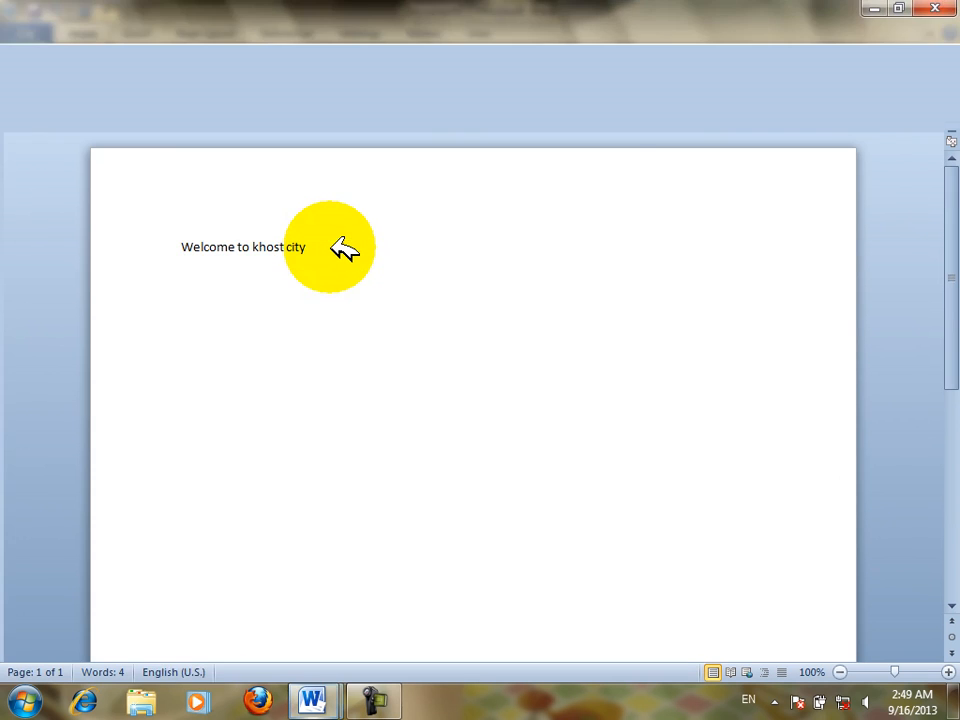
left_click(897, 8)
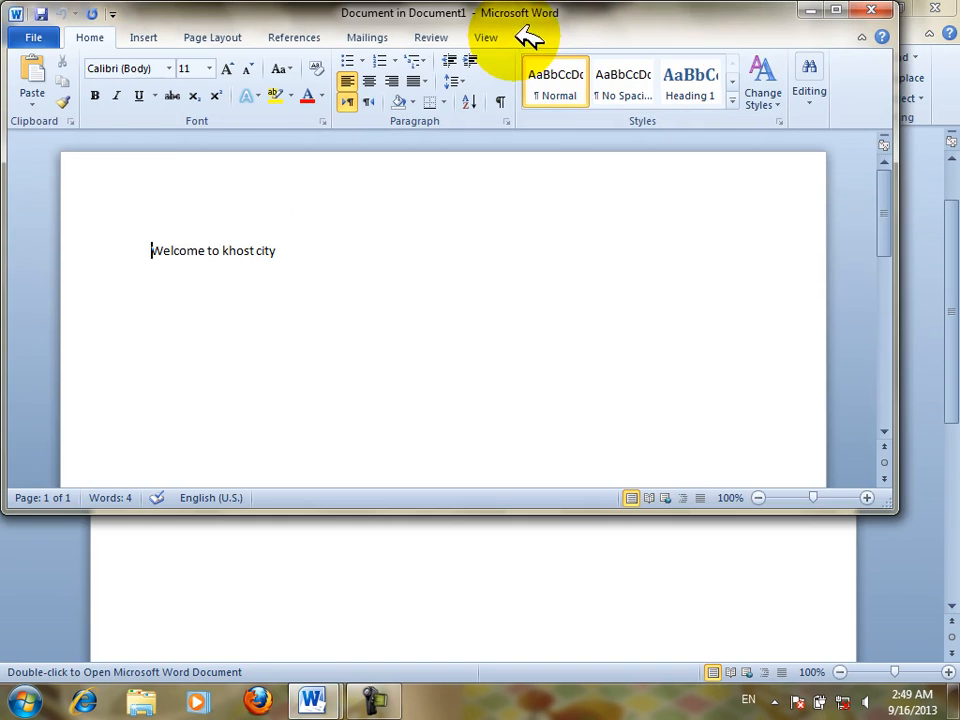
left_click_drag(533, 13, 579, 458)
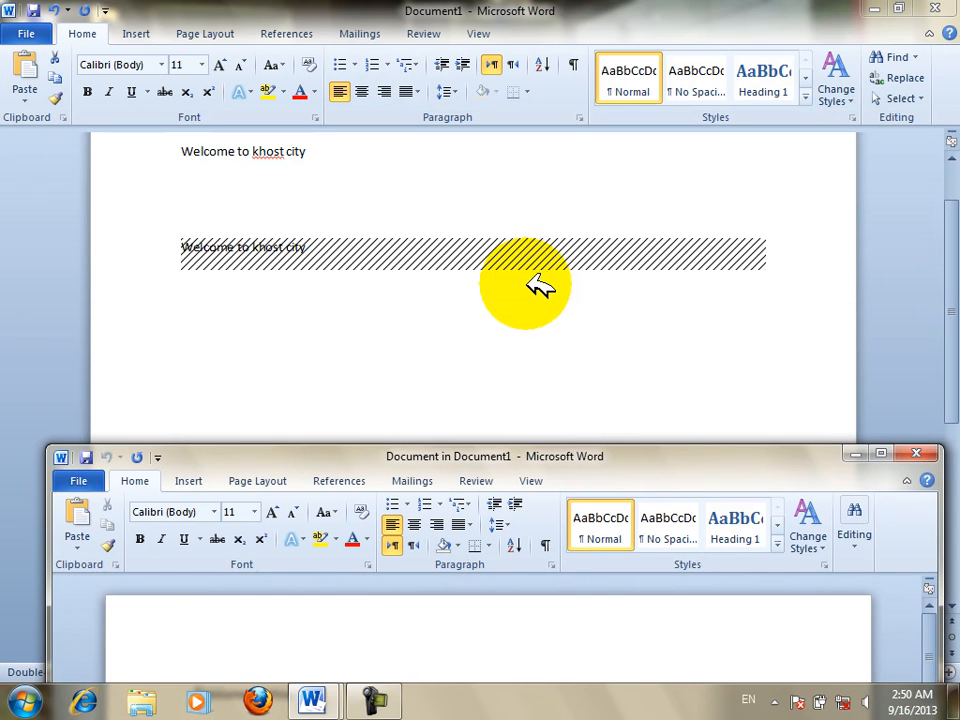
left_click_drag(660, 452, 640, 127)
- Format the embedded document's text as 24 pt, red, bold and italic
left_click_drag(310, 378, 11, 339)
key("ctrl+shift+period")
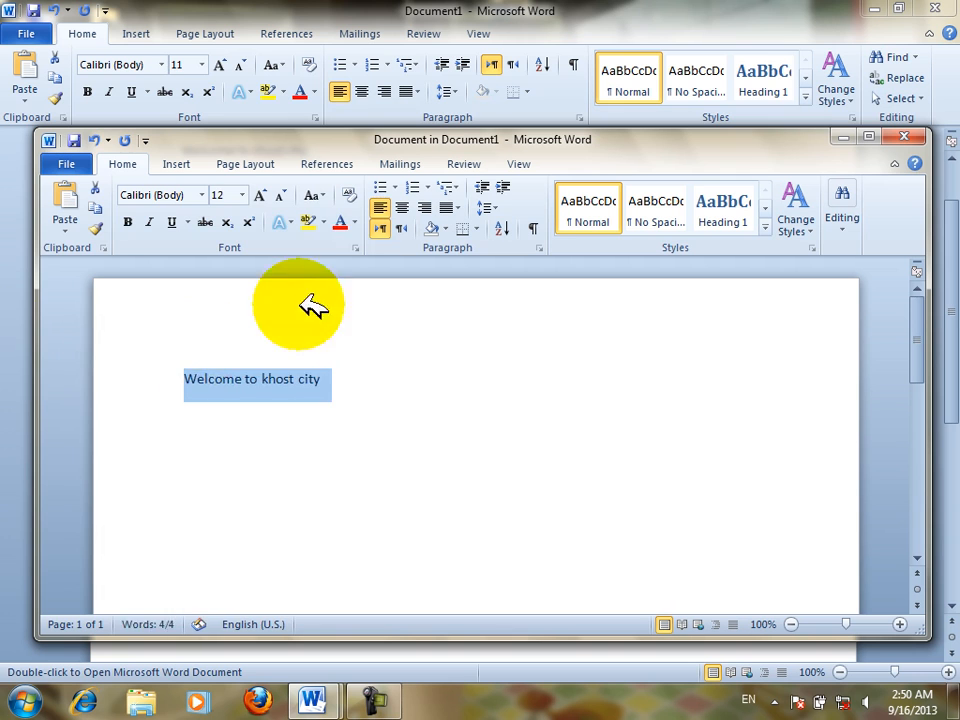
key("ctrl+shift+period")
key("ctrl+shift+period")
key("ctrl+shift+period")
key("ctrl+shift+period")
key("ctrl+shift+period")
key("ctrl+shift+period")
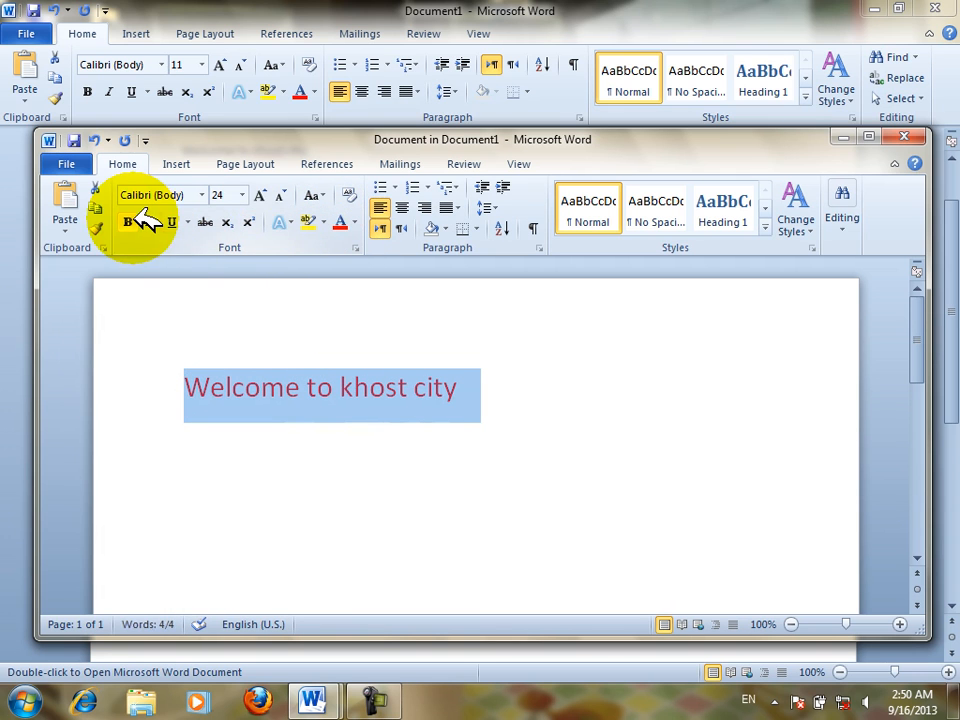
left_click(127, 222)
left_click(150, 222)
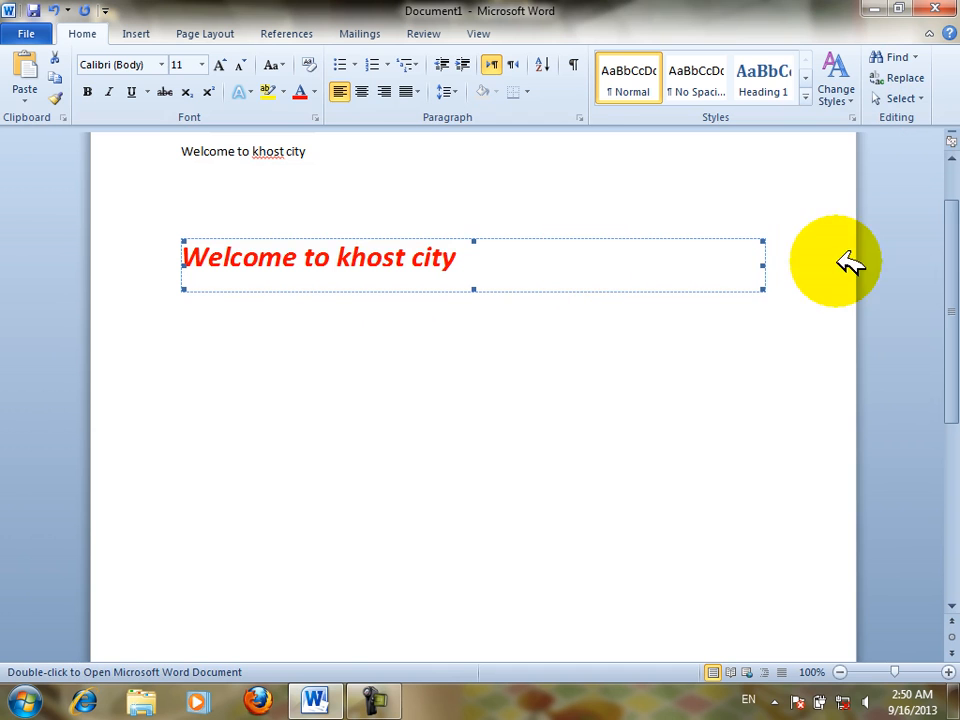
- Cut the embedded object from the page and choose Formatted Text (RTF) in Paste Special
key("ctrl+x")
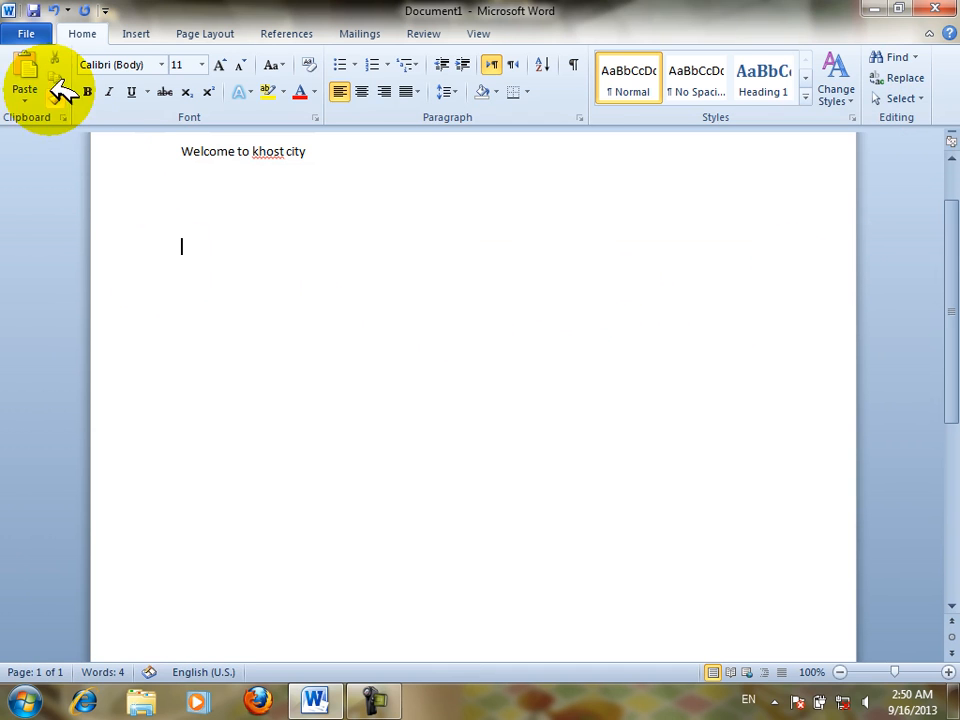
left_click(26, 96)
left_click(68, 170)
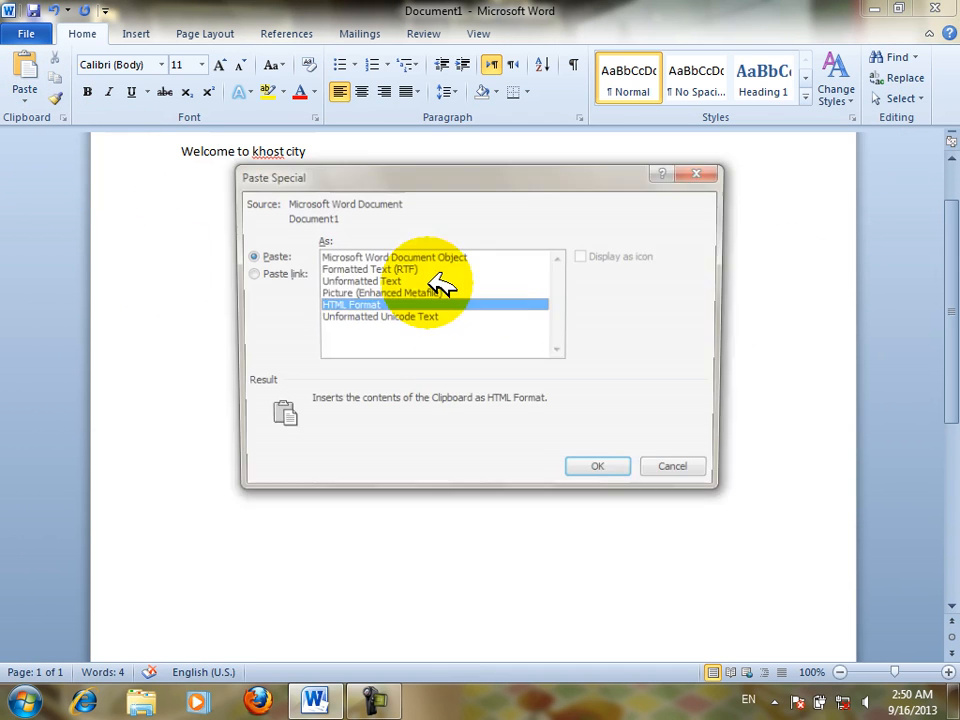
left_click(388, 270)
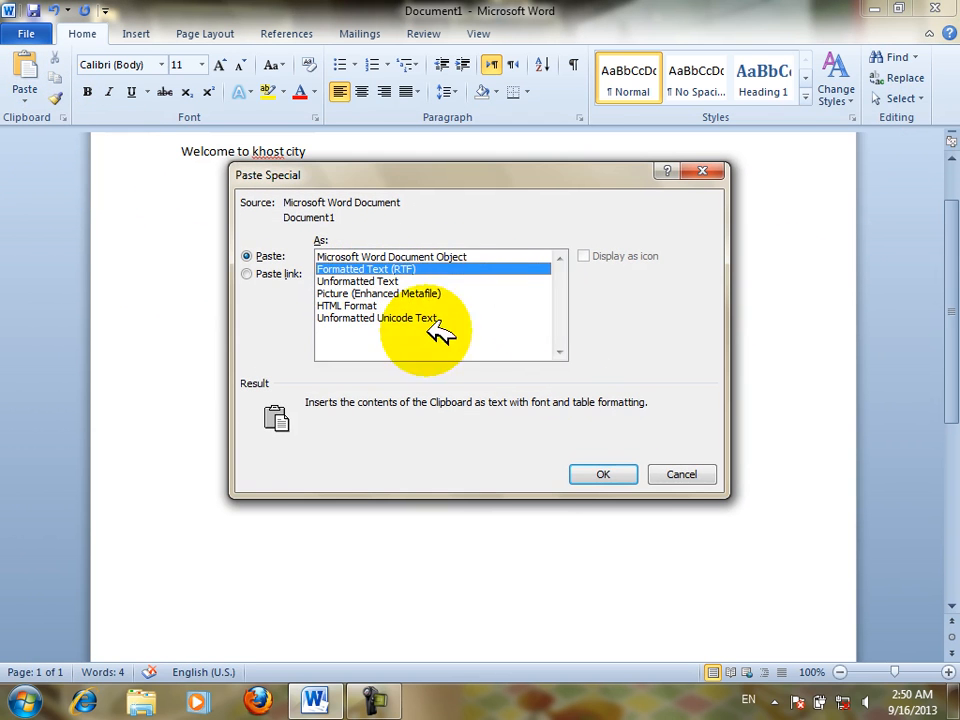
- Close Paste Special without pasting and write "RTF: Rich text Format" in red 14 pt text below the first line
left_click(682, 474)
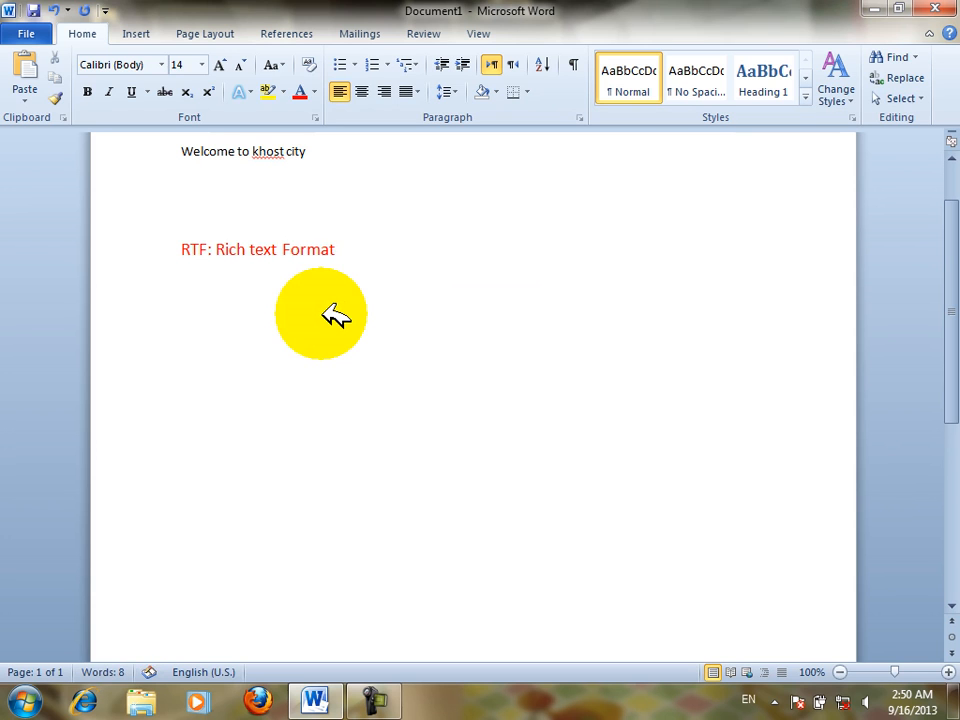
left_click_drag(182, 249, 359, 250)
left_click(364, 245)
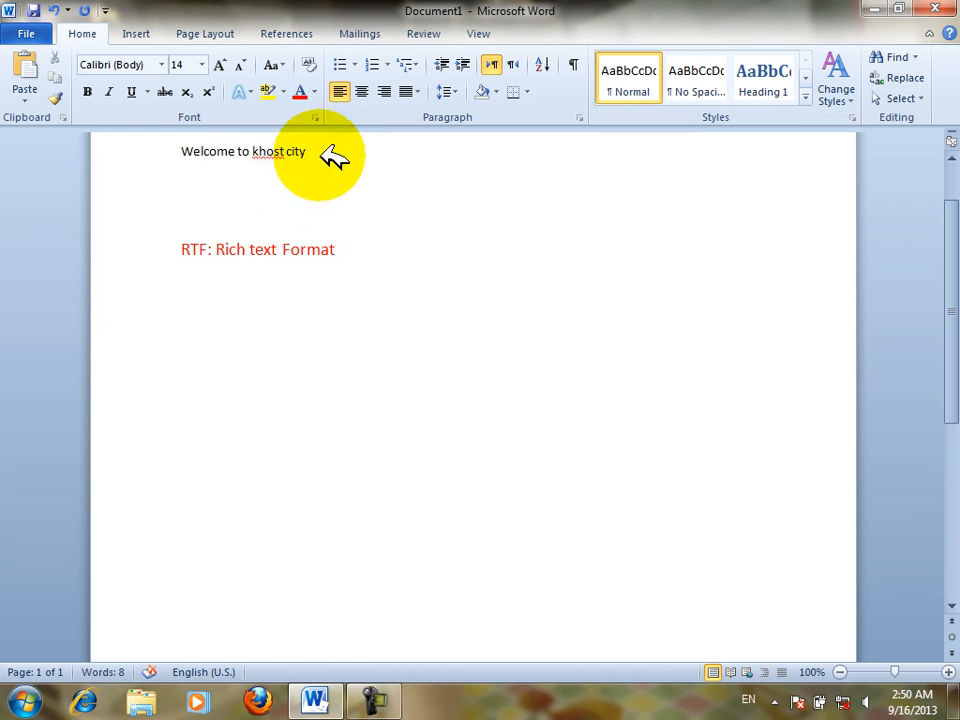
- Copy the "Welcome to khost city" line and paste it below the RTF line as Formatted Text (RTF)
left_click_drag(321, 150, 127, 137)
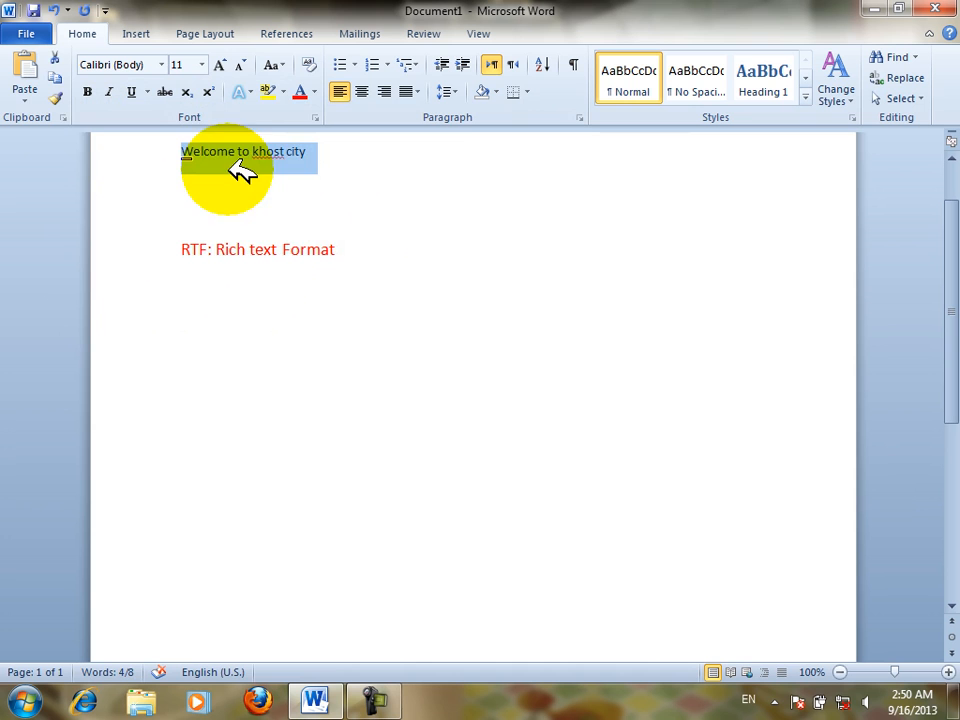
left_click(214, 318)
left_click(26, 92)
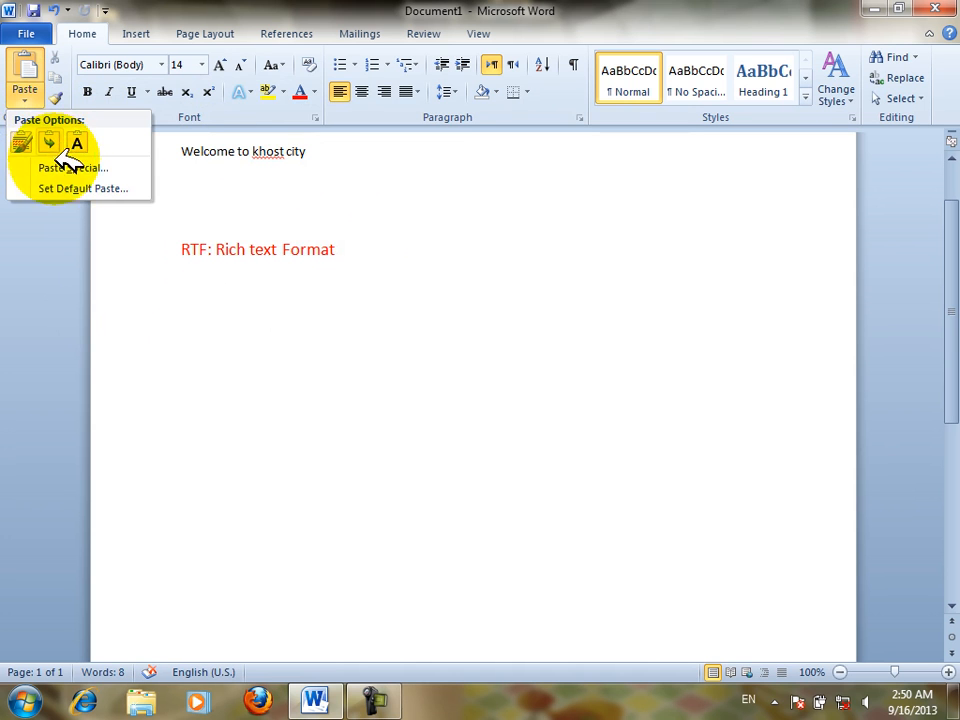
left_click(76, 167)
left_click(381, 281)
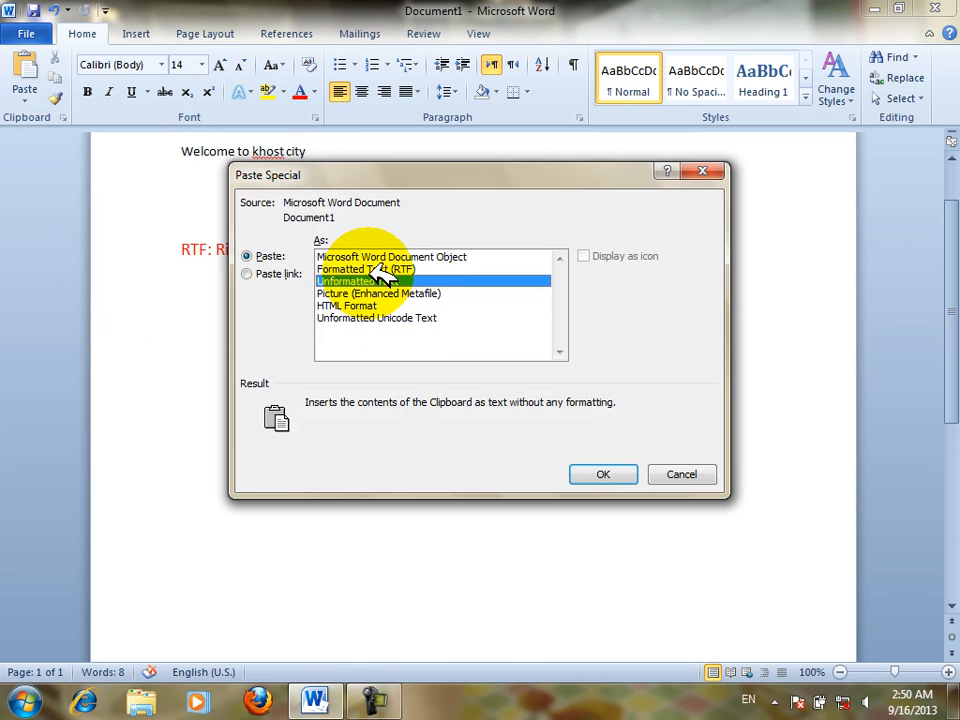
left_click(381, 269)
left_click(603, 476)
- Delete the blank lines, the RTF line and the pasted line, keeping only the first "Welcome to khost city" line
left_click_drag(347, 279, 128, 290)
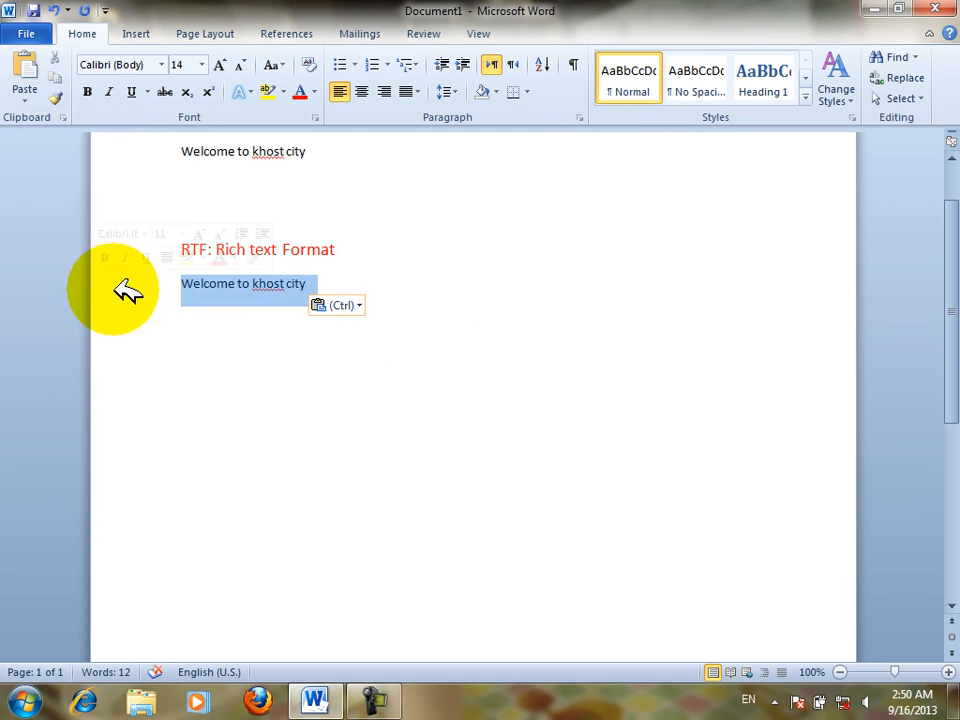
left_click(236, 309)
left_click(234, 163)
left_click_drag(355, 278, 90, 150)
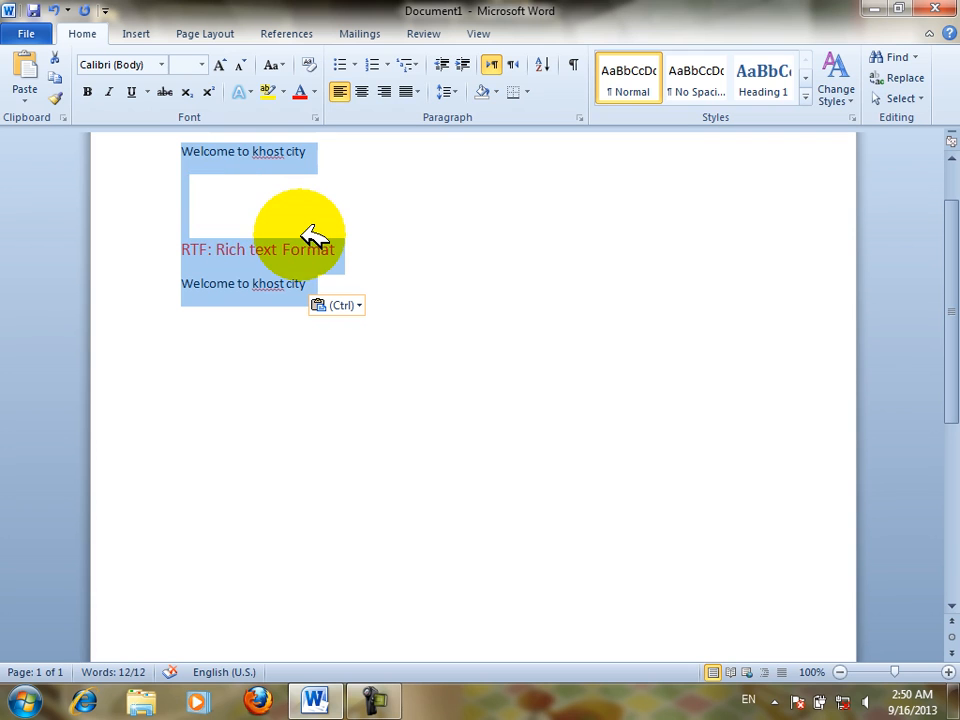
left_click_drag(310, 235, 310, 235)
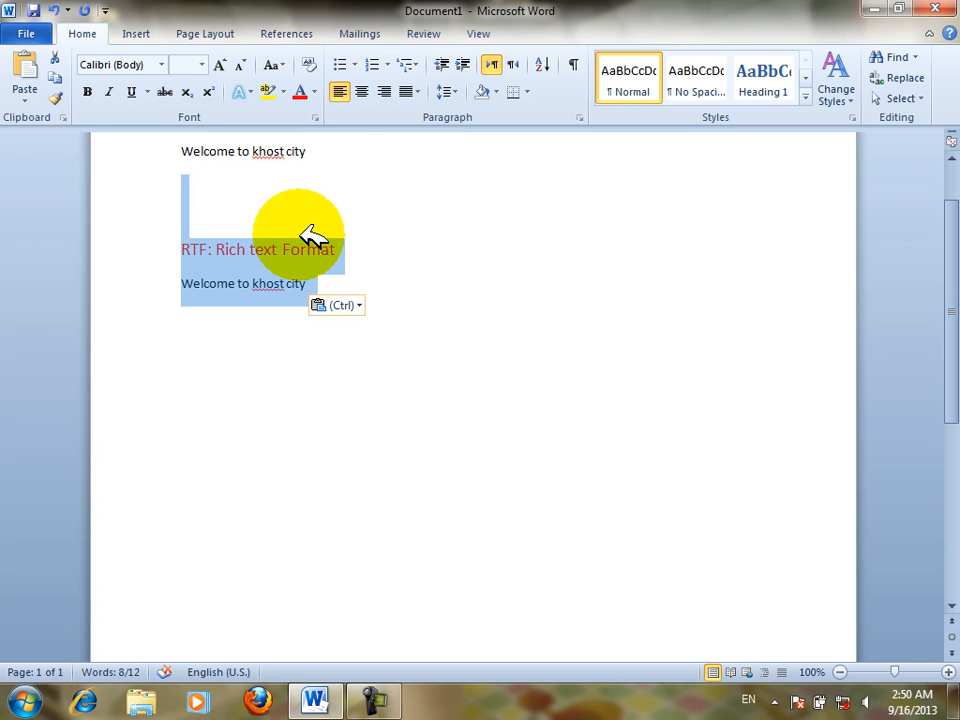
key("Delete")
- Format the "Welcome to khost city" line as red, bold, italic and underlined at 24 pt
left_click(118, 150)
left_click(302, 91)
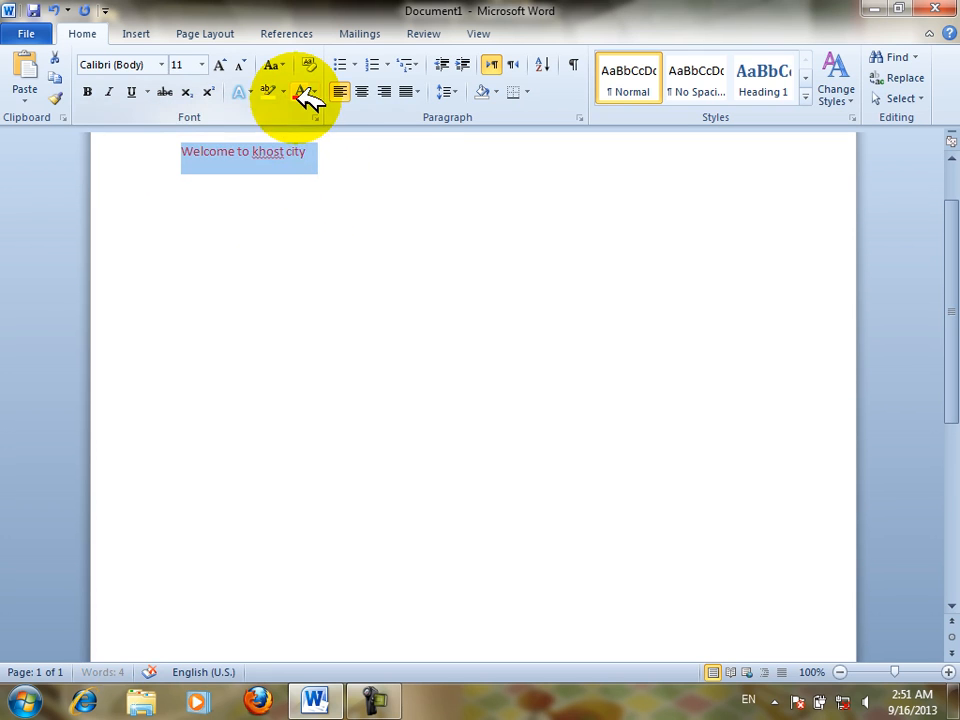
left_click(90, 91)
left_click(109, 91)
left_click(130, 91)
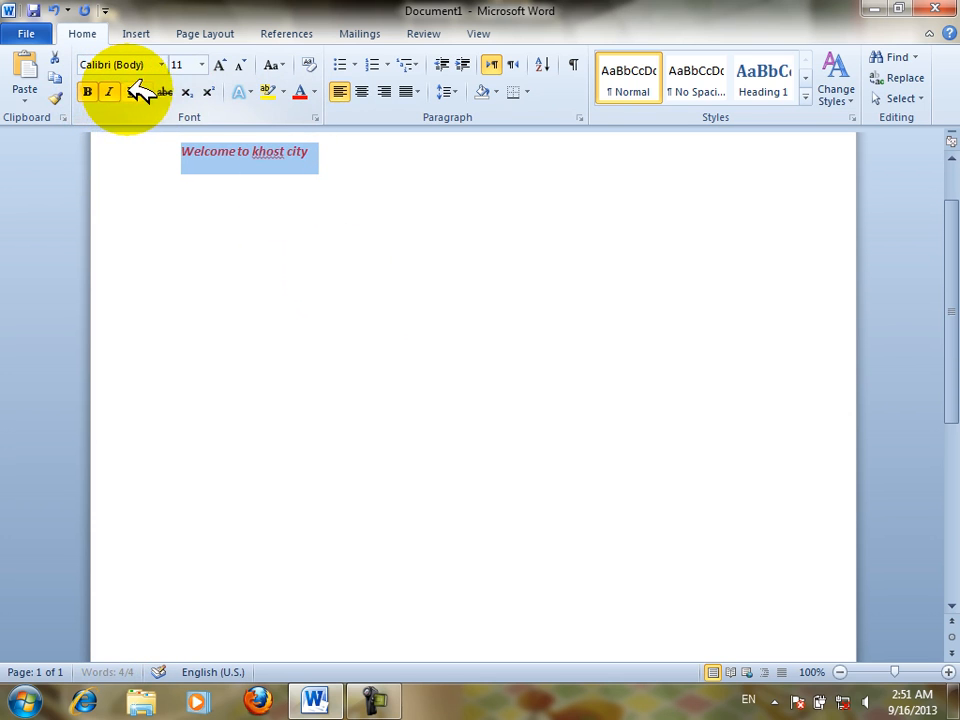
left_click(203, 65)
left_click(195, 245)
left_click(375, 210)
- Copy the formatted line and paste it further down the page as Unformatted Text using Paste Special
left_click(140, 162)
key("ctrl+c")
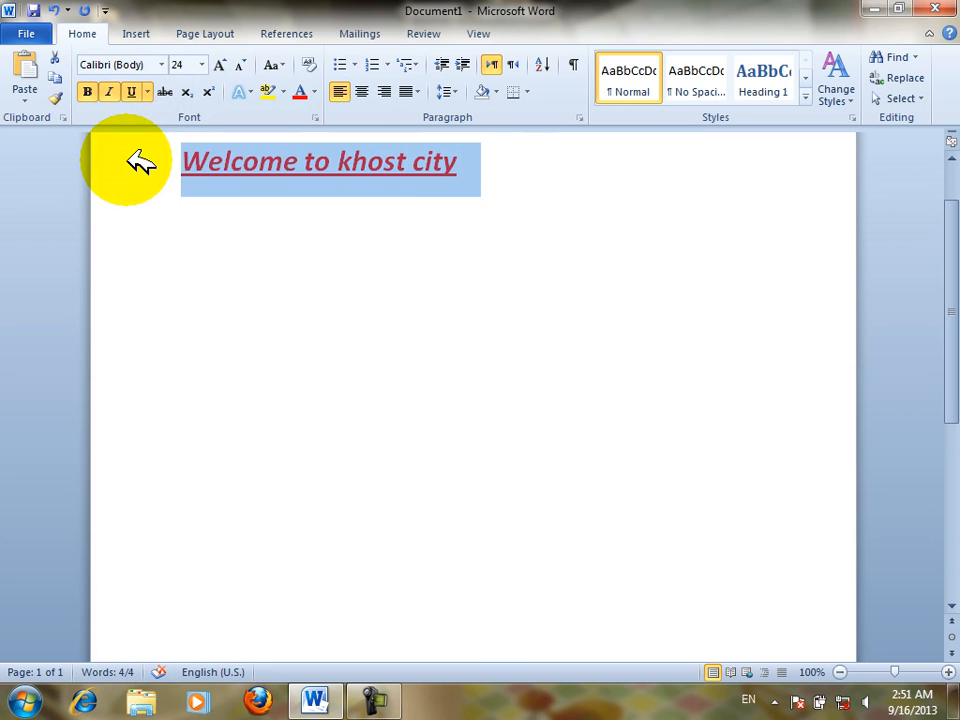
left_click(208, 353)
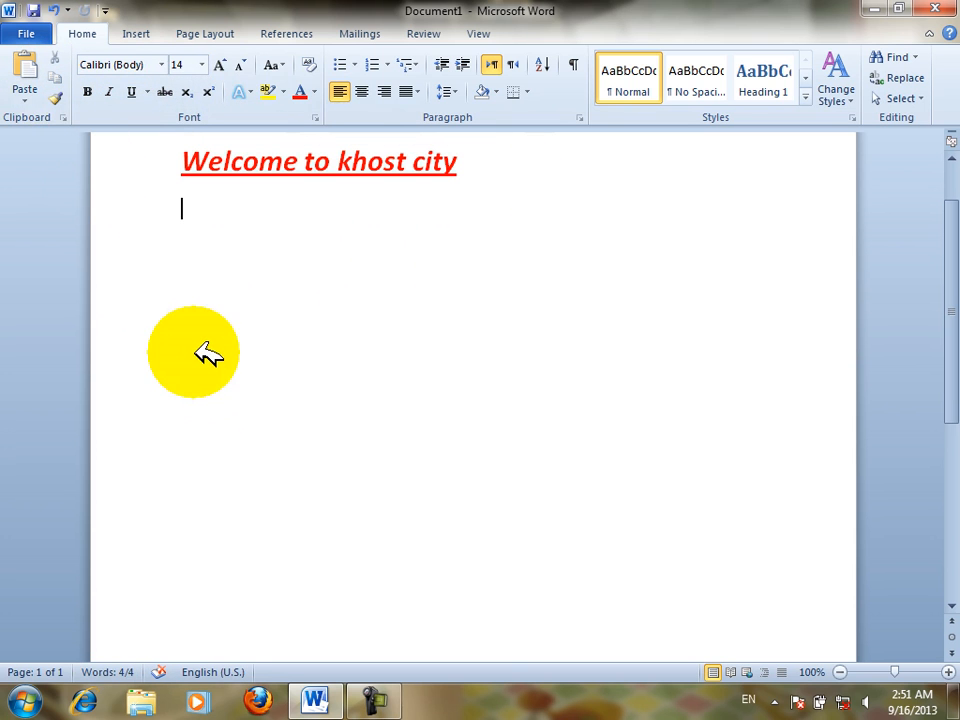
double_click(208, 355)
left_click(25, 92)
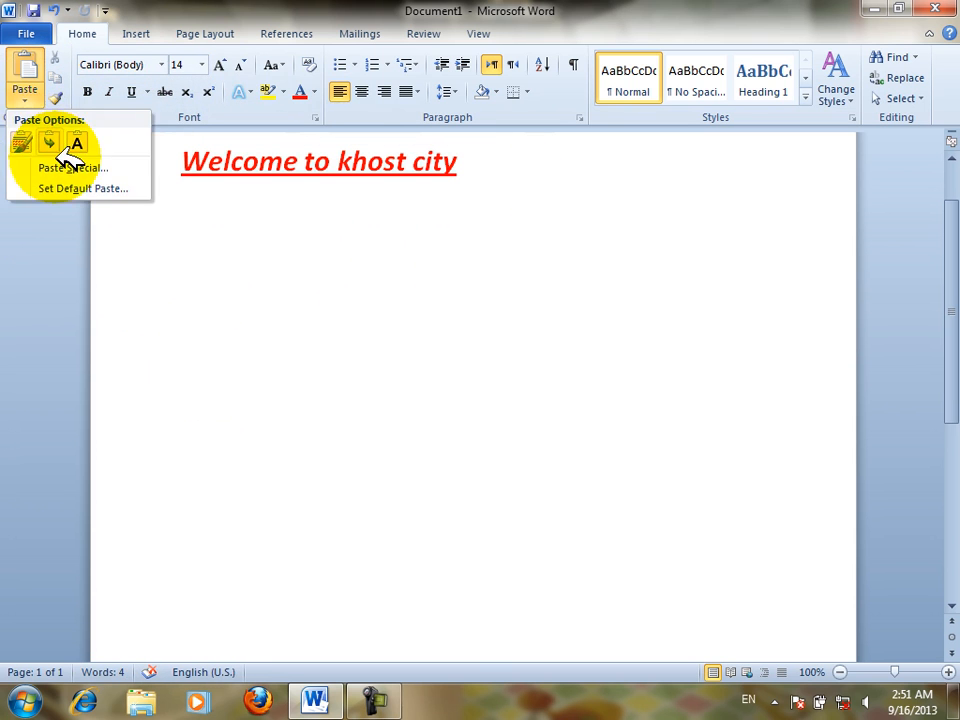
left_click(80, 168)
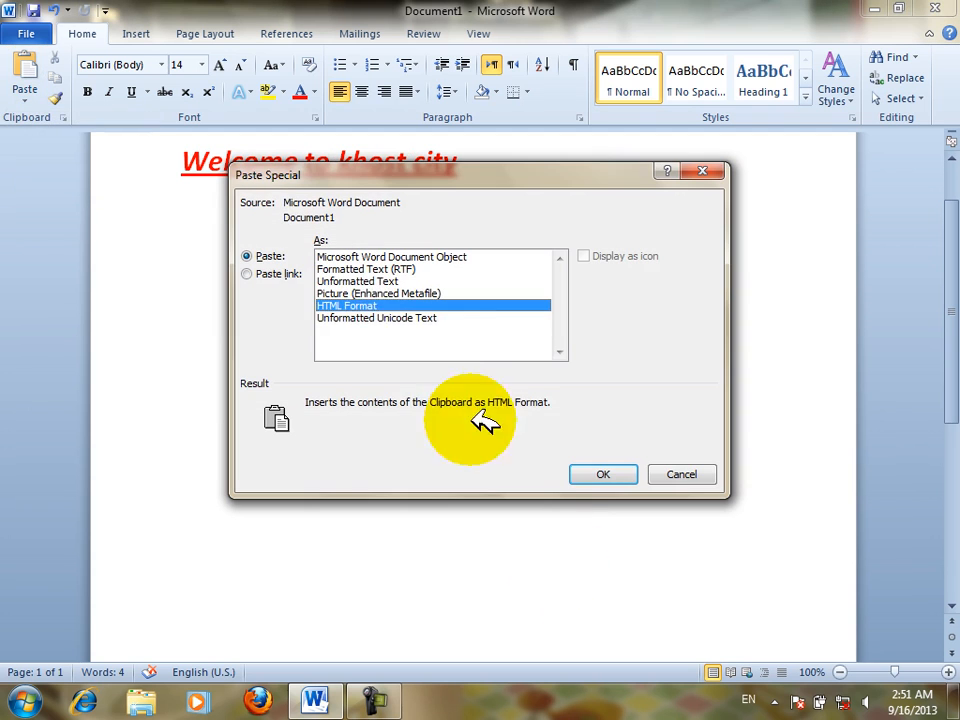
left_click(370, 282)
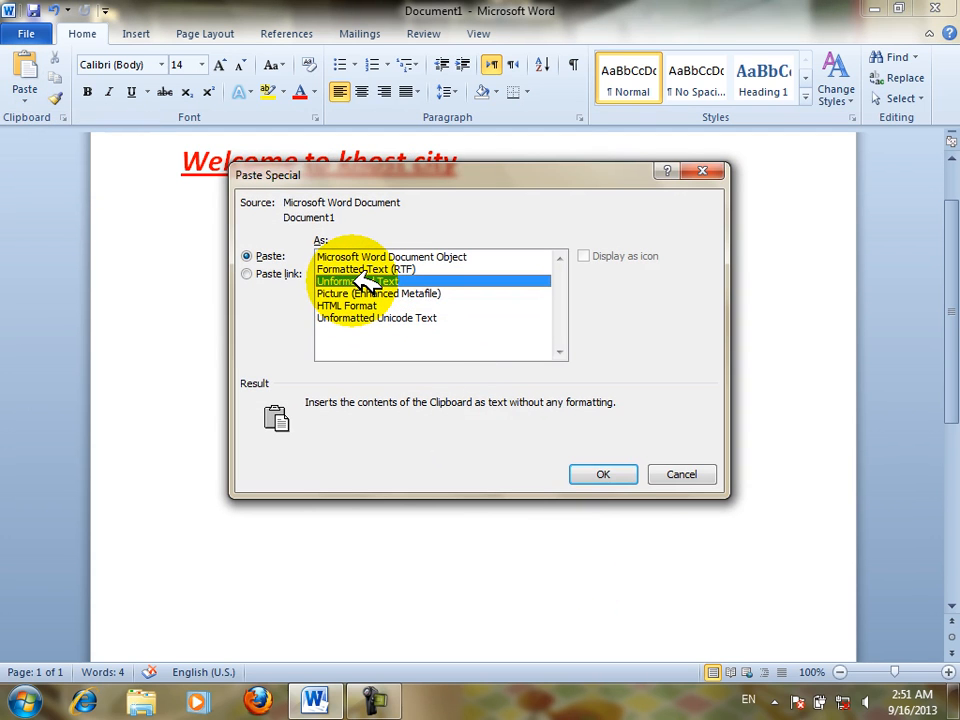
left_click(610, 472)
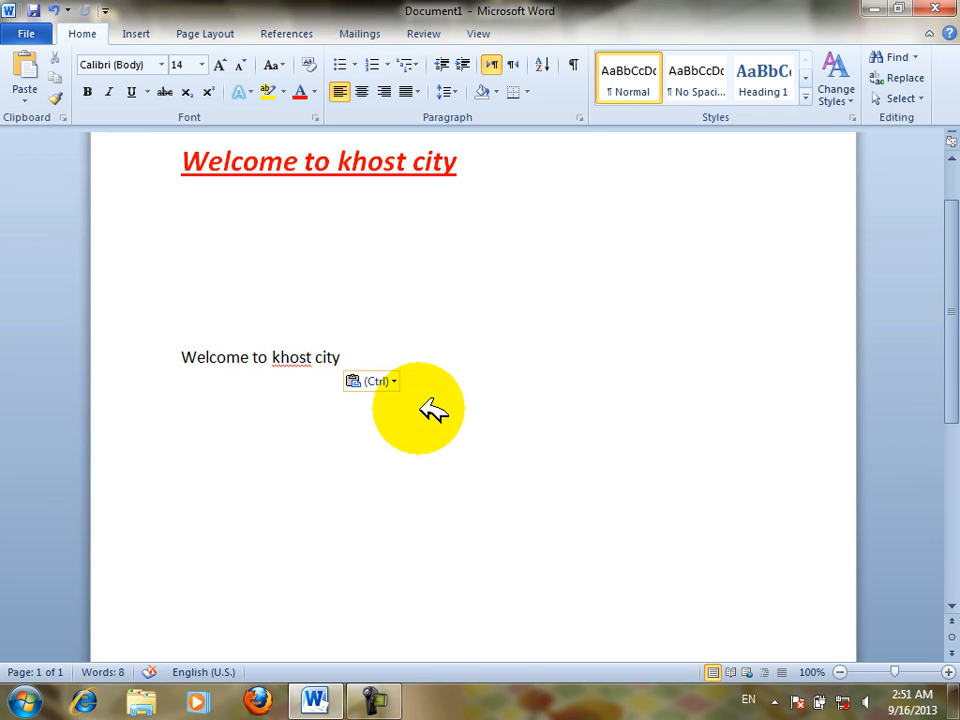
- Delete the plain pasted line and paste the copied line in its place as Picture (Enhanced Metafile)
left_click(96, 357)
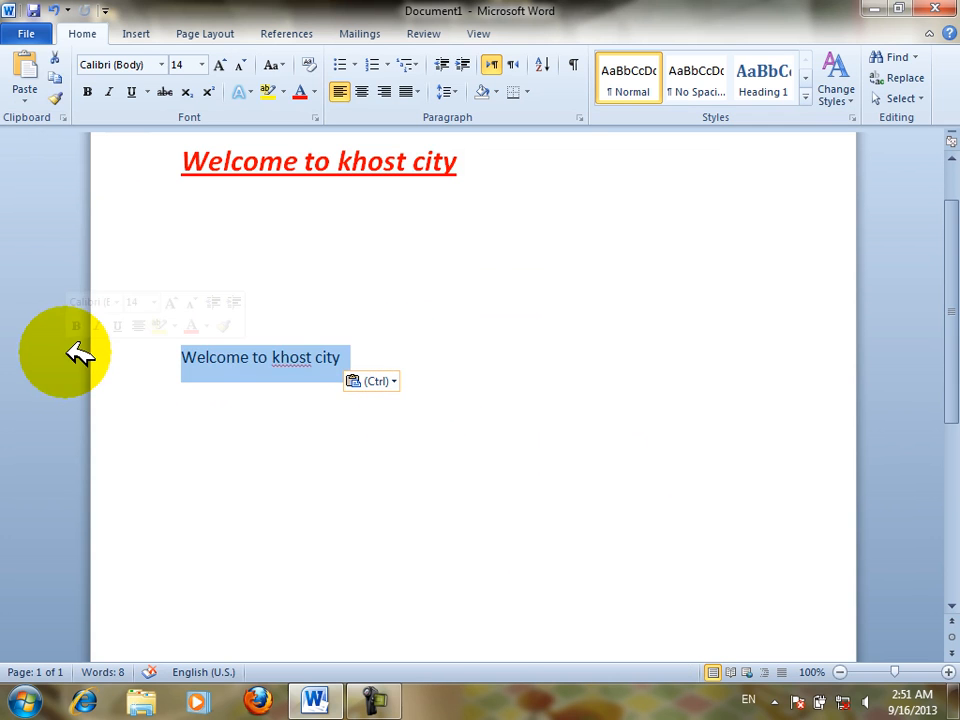
key("Delete")
left_click(25, 100)
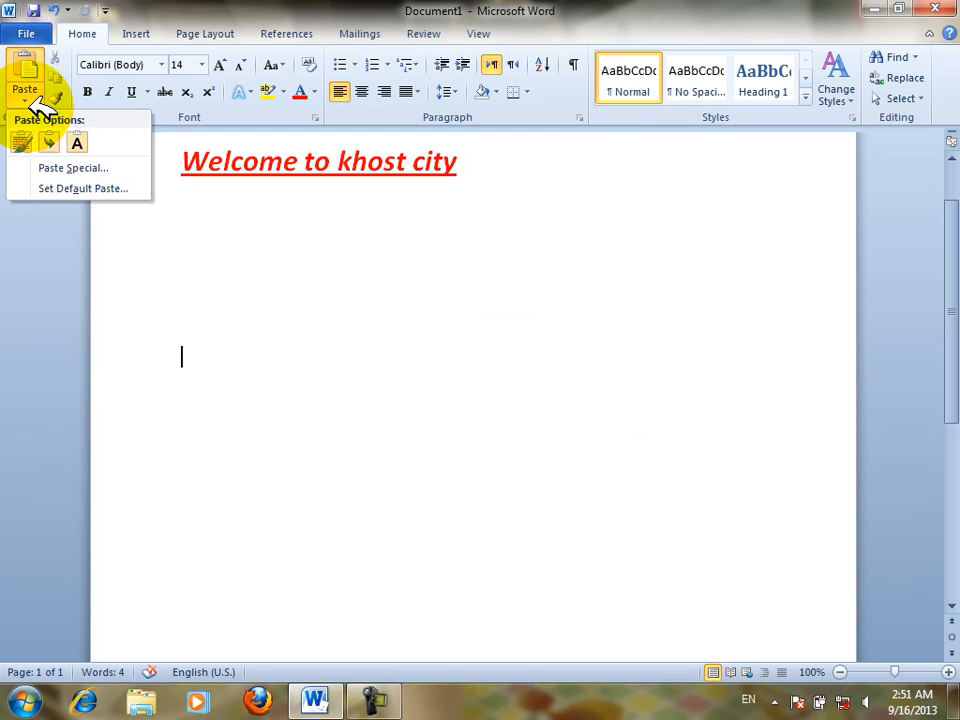
left_click(62, 170)
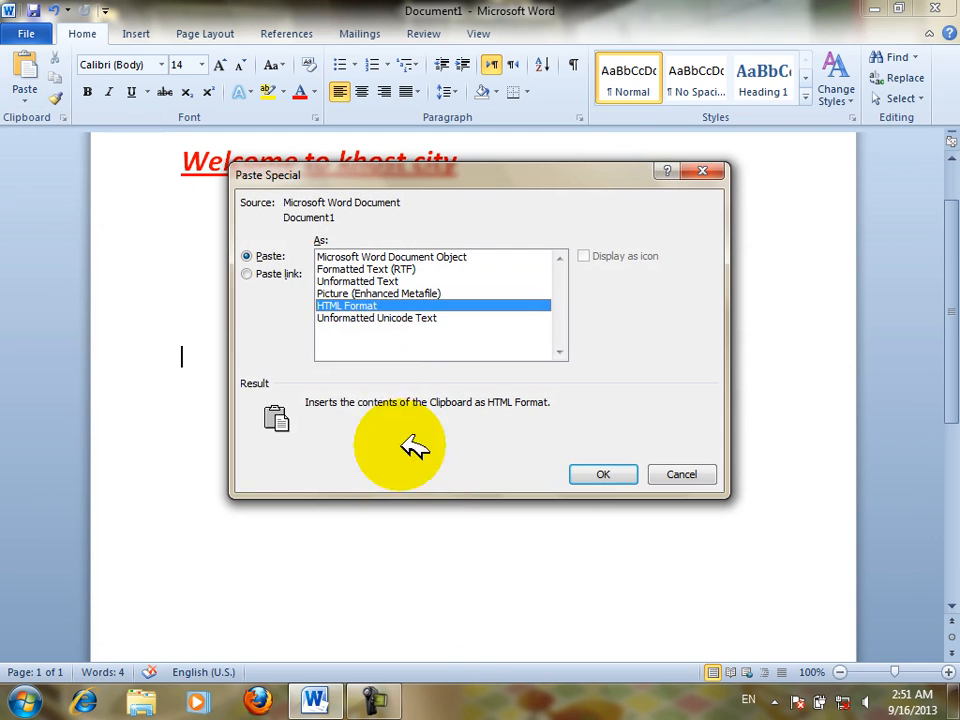
left_click(468, 291)
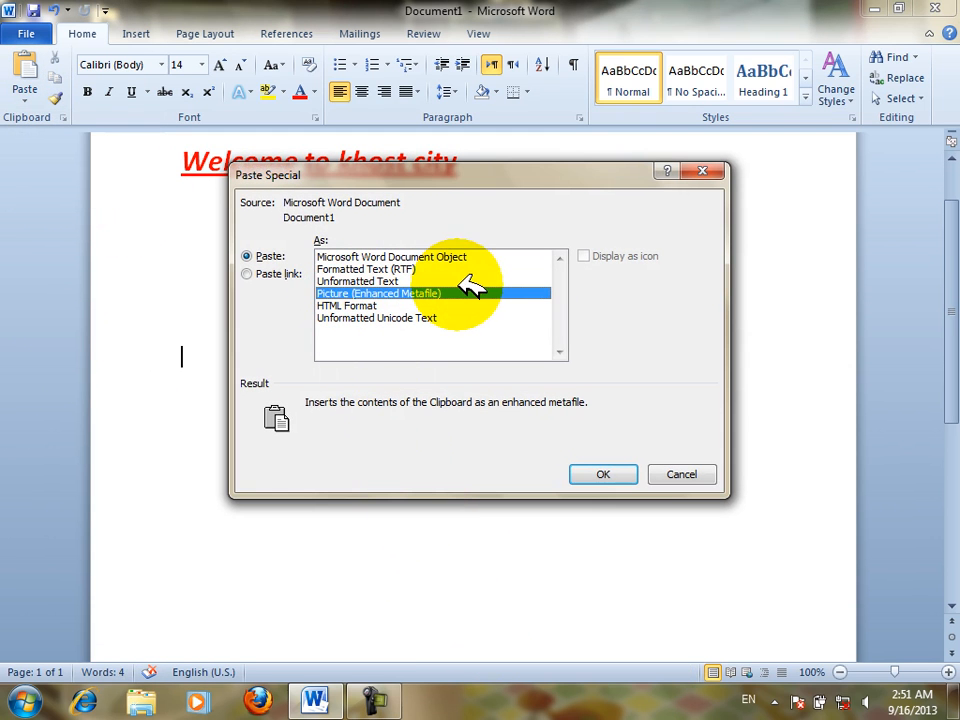
left_click(604, 476)
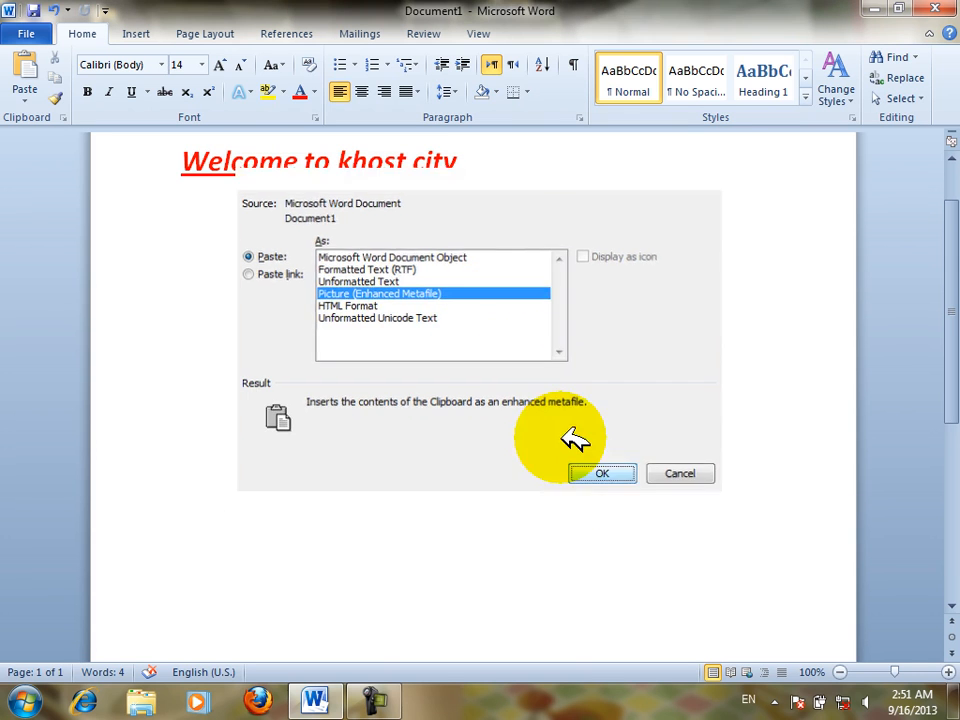
left_click(383, 368)
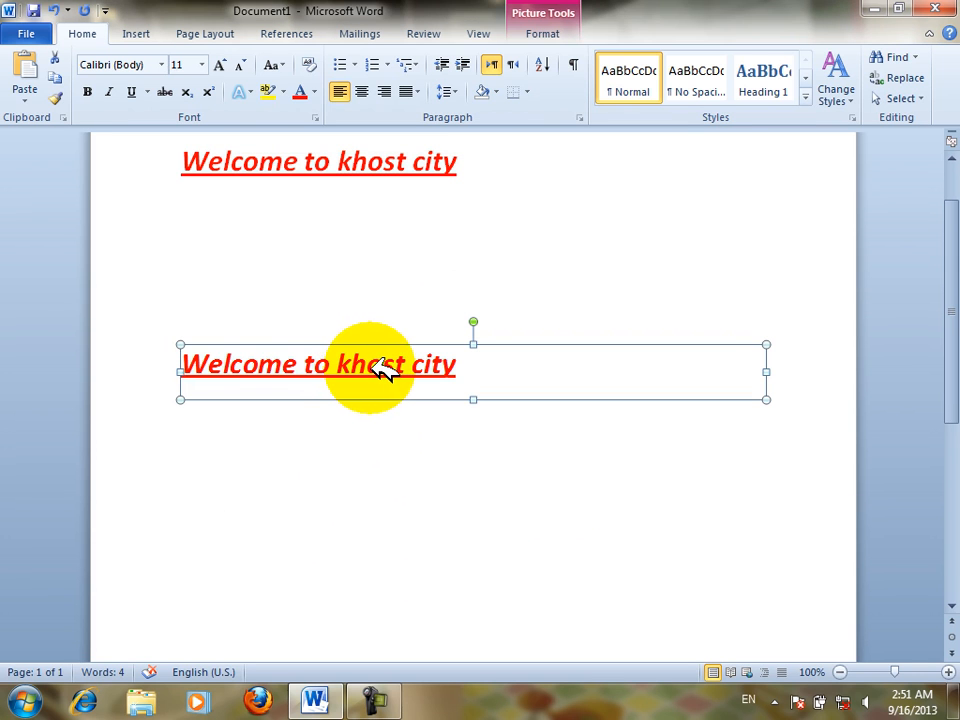
- Shrink the pasted picture to about 5.45 inches wide and 0.51 inches high and give it a black double-frame picture style
double_click(370, 368)
left_click_drag(767, 395, 675, 386)
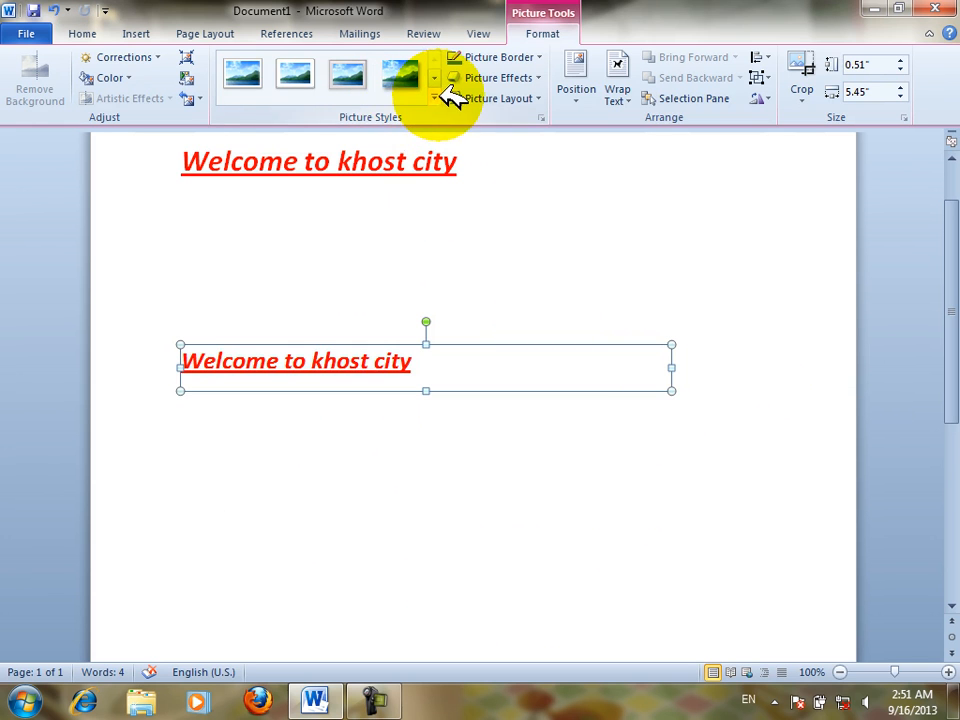
left_click(436, 96)
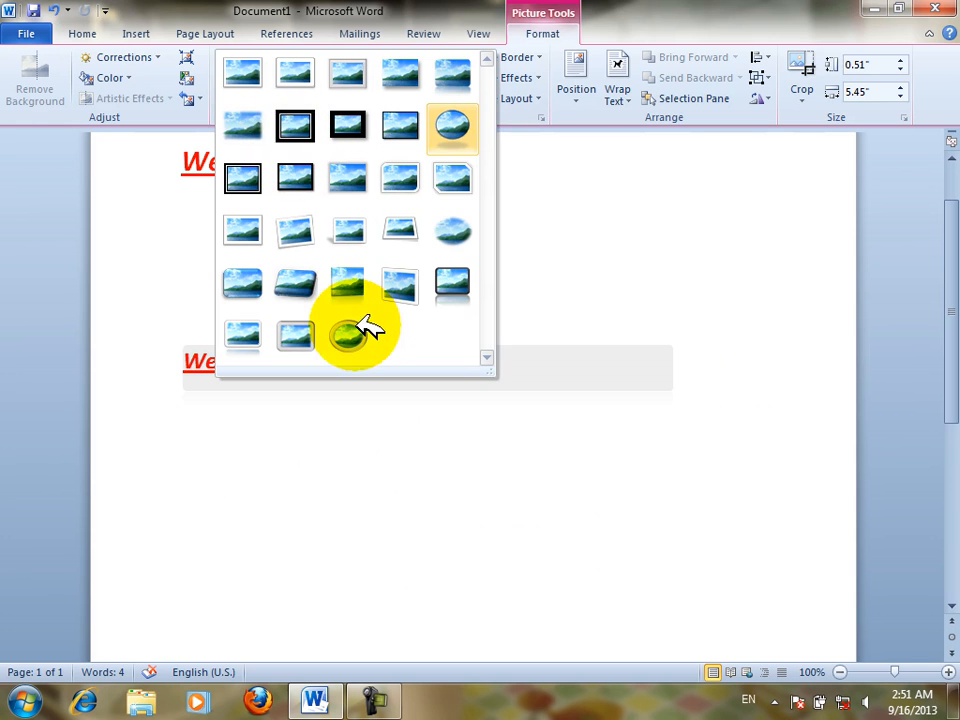
left_click(296, 127)
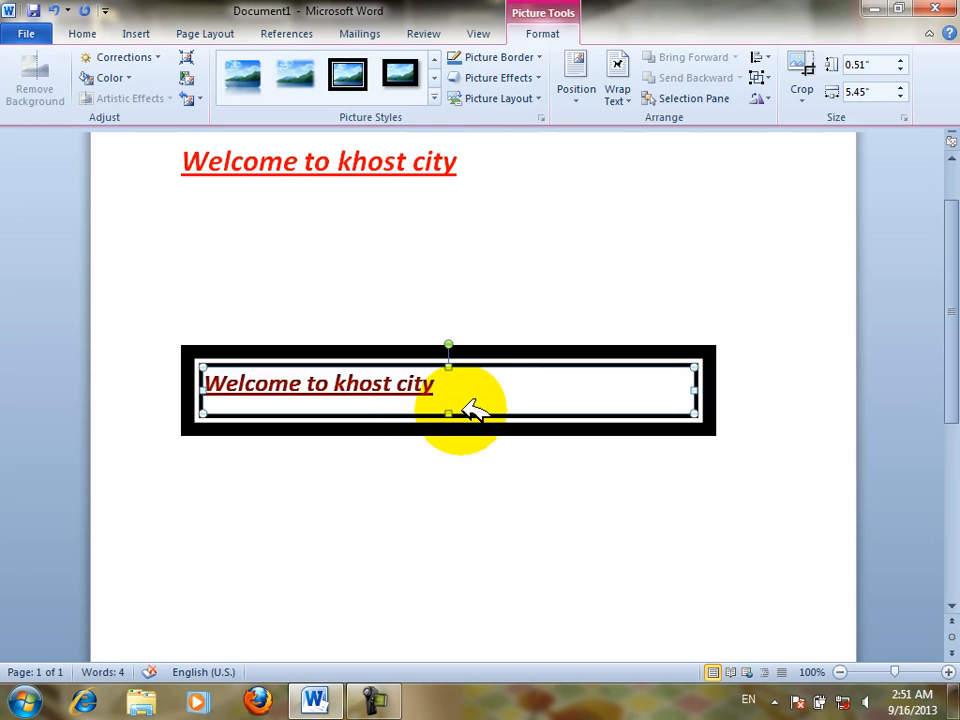
- Change the picture's text wrapping so it moves freely and reposition it slightly lower on the page
left_click(617, 92)
left_click(667, 238)
left_click_drag(553, 388, 598, 275)
left_click_drag(598, 275, 429, 495)
left_click_drag(429, 495, 540, 416)
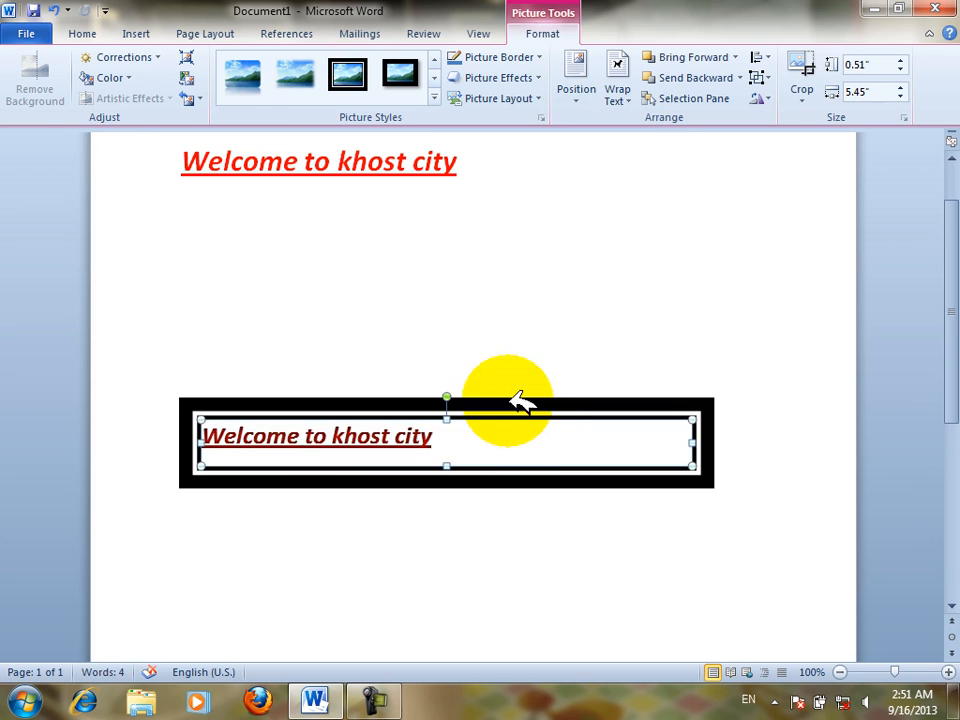
- Remove the framed picture from the page and view the Paste Special formats without pasting
key("ctrl+x")
left_click(28, 100)
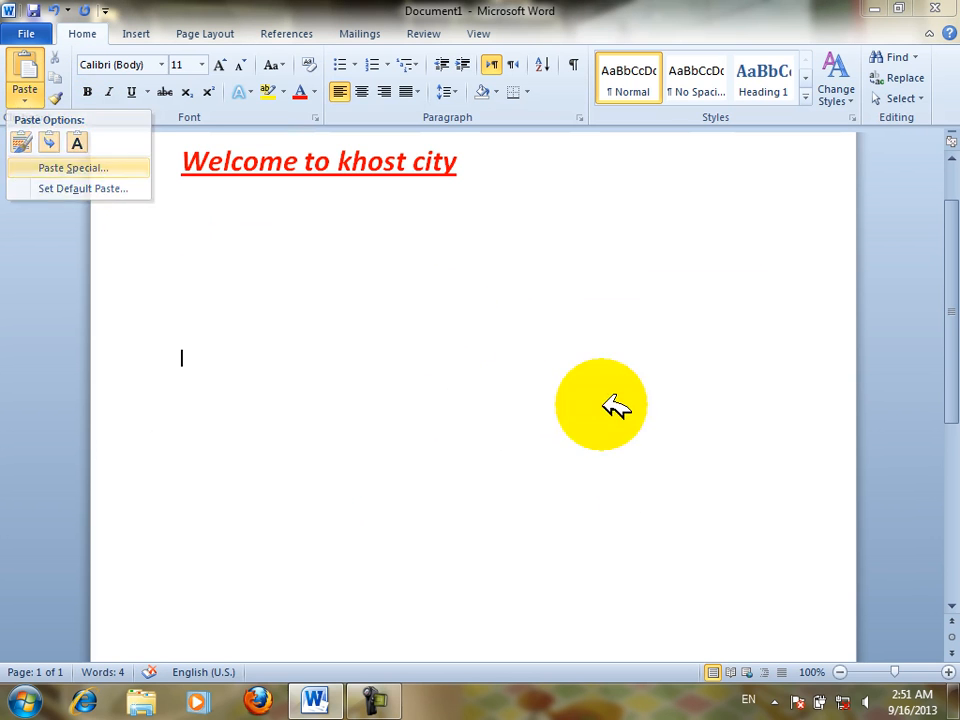
key("Return")
left_click(683, 474)
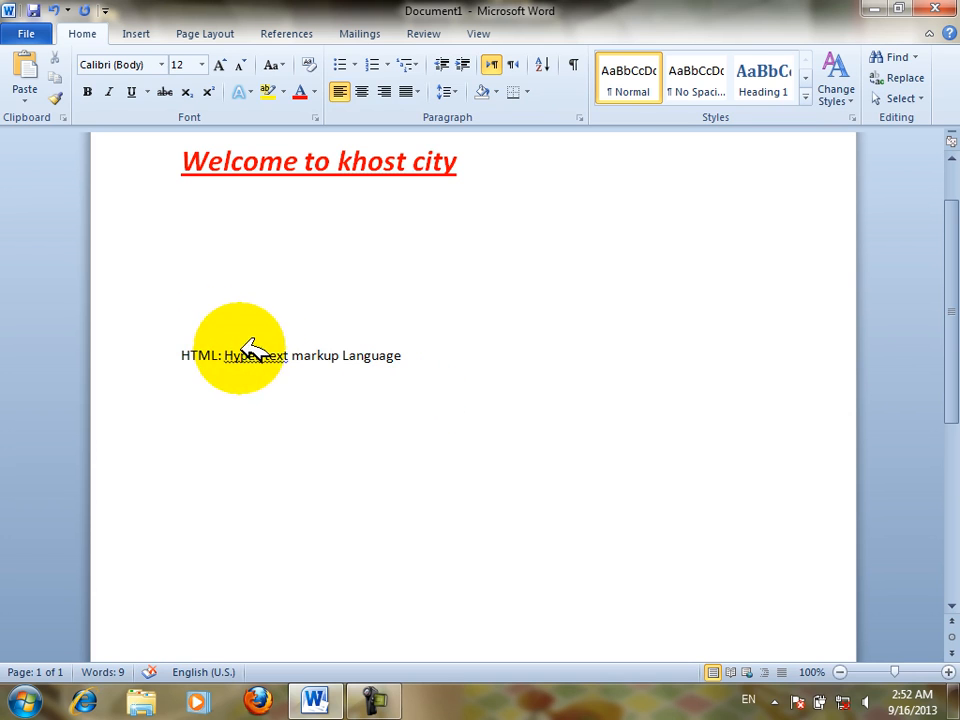
- Write "HTML: Hyper text markup Language" and "Static Website" as notes below the heading line and delete them again
key("Return")
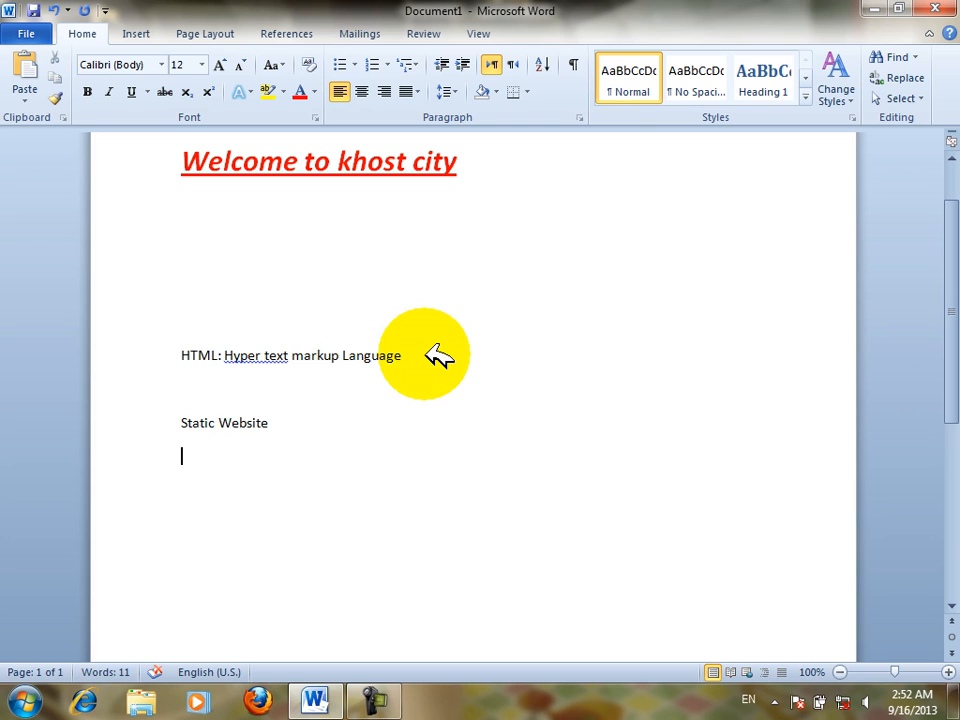
left_click_drag(268, 424, 4, 281)
key("Delete")
- Copy the red "Welcome to khost city" line, paste it further down in HTML Format, and delete the pasted copy
left_click_drag(507, 177, 0, 168)
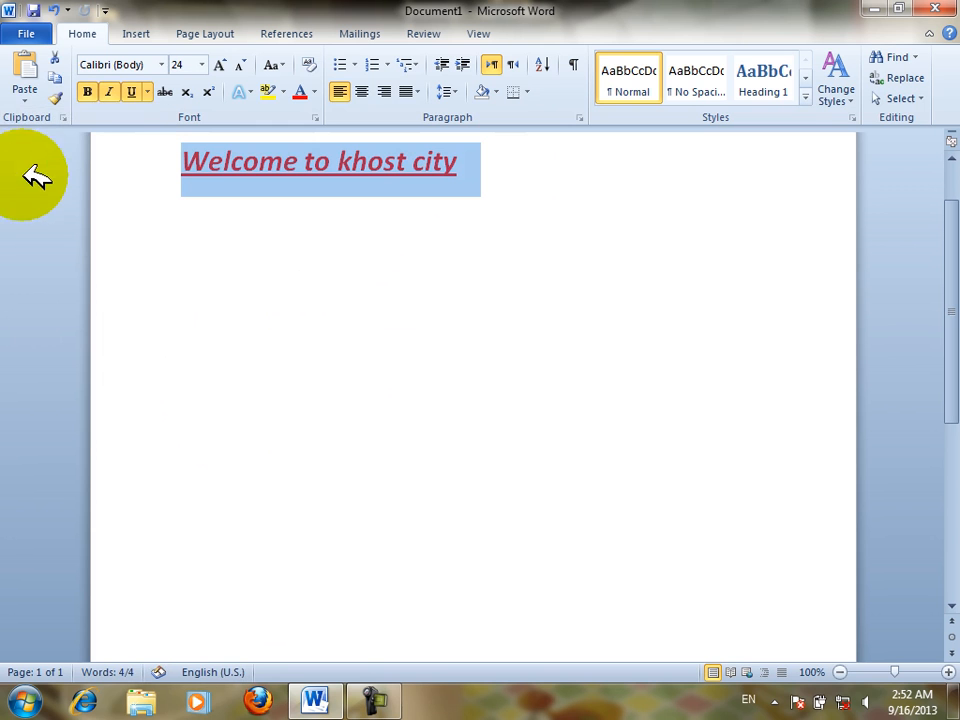
left_click(195, 316)
left_click(25, 99)
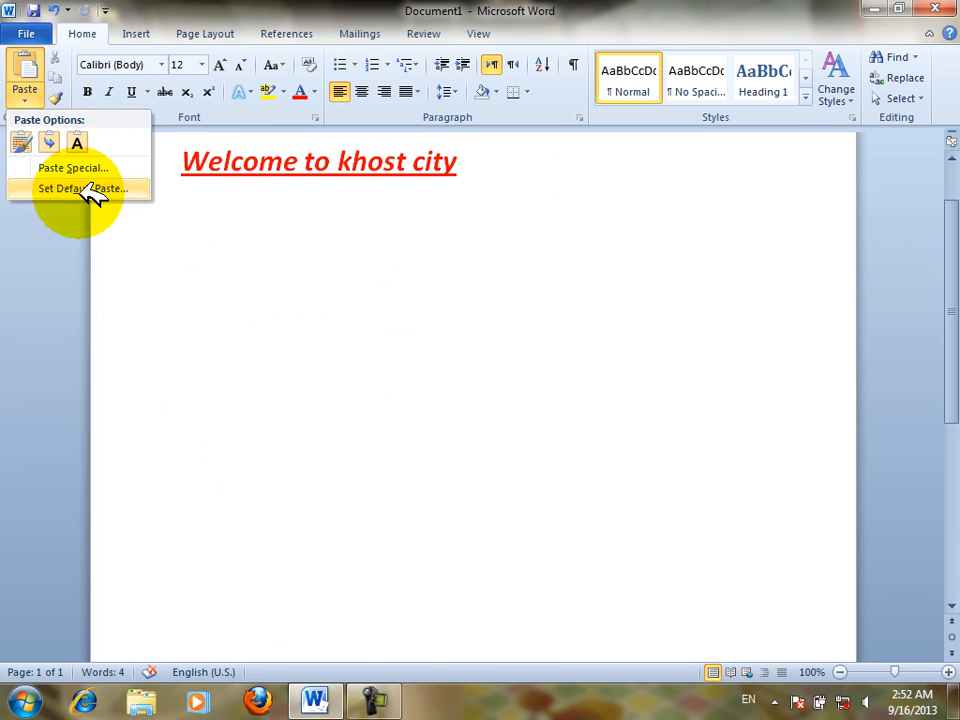
left_click(82, 168)
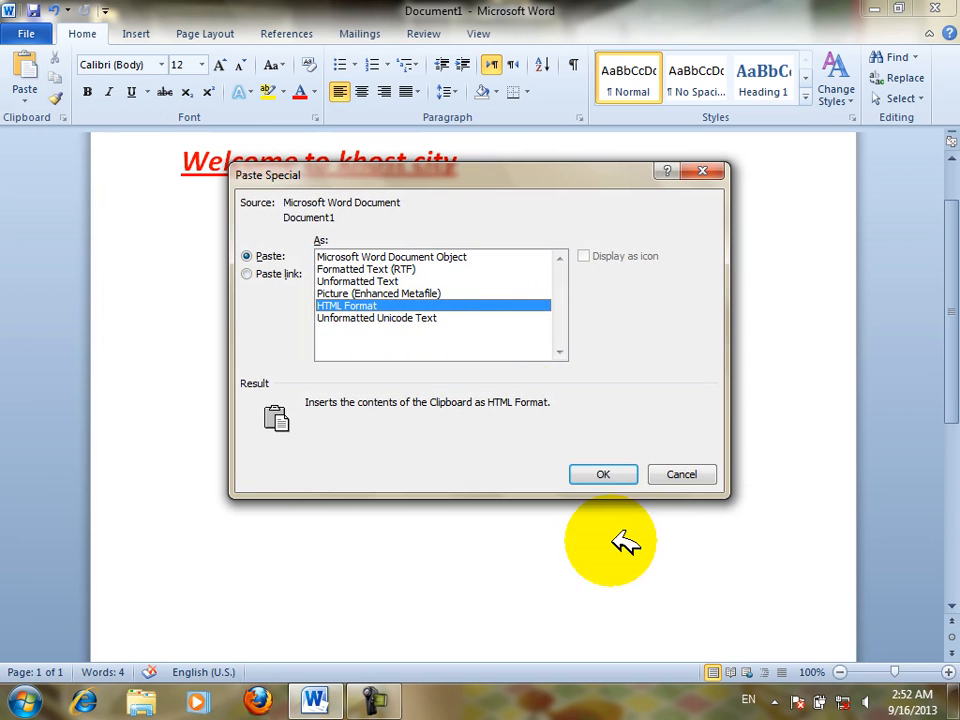
left_click(596, 470)
left_click_drag(470, 335, 155, 297)
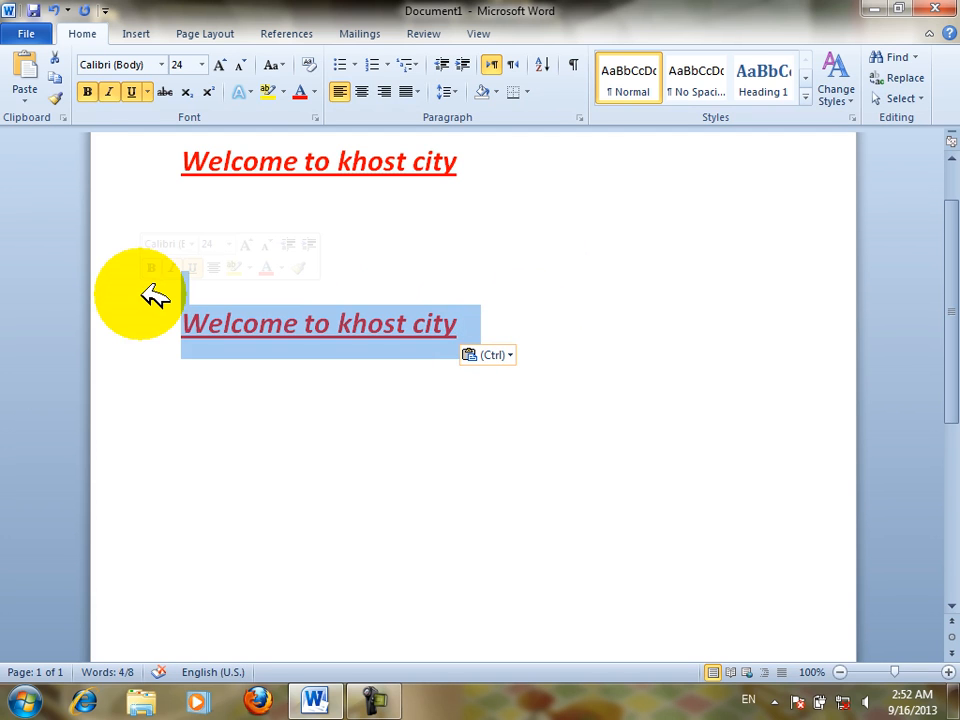
key("Delete")
- Compare the Paste Special descriptions of Unformatted Unicode Text, Formatted Text (RTF) and Unformatted Text without pasting
left_click(214, 349)
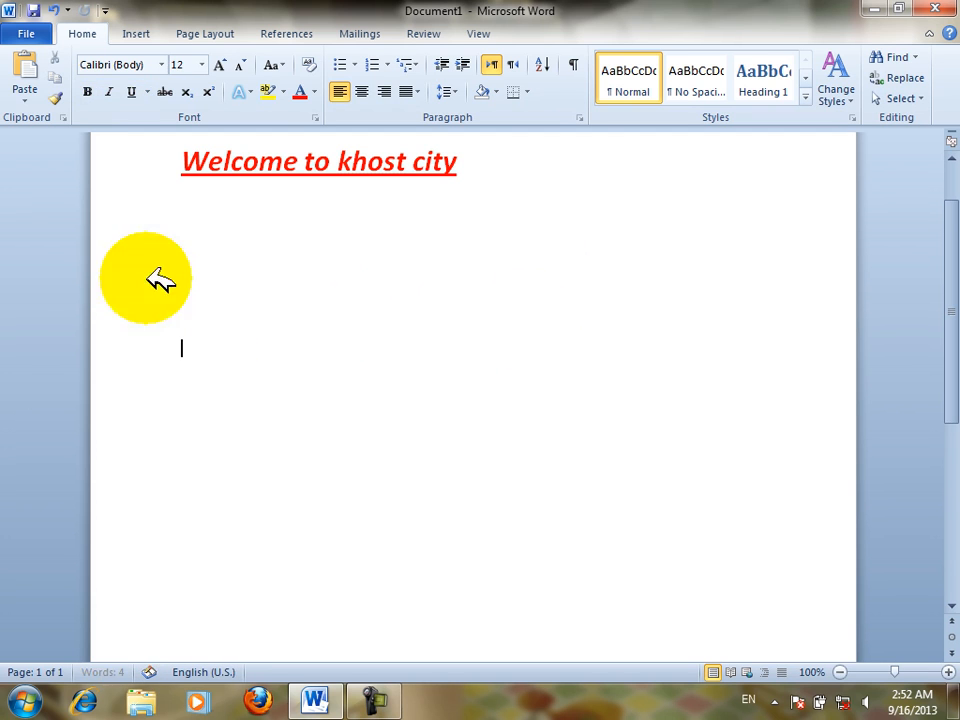
left_click(40, 104)
left_click(52, 167)
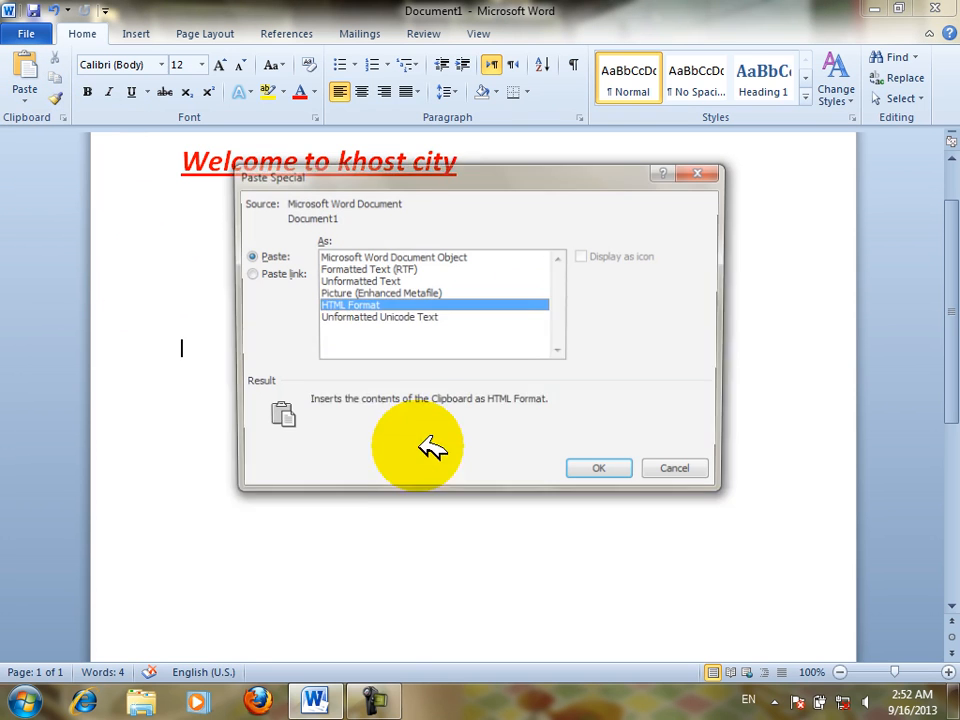
left_click(376, 316)
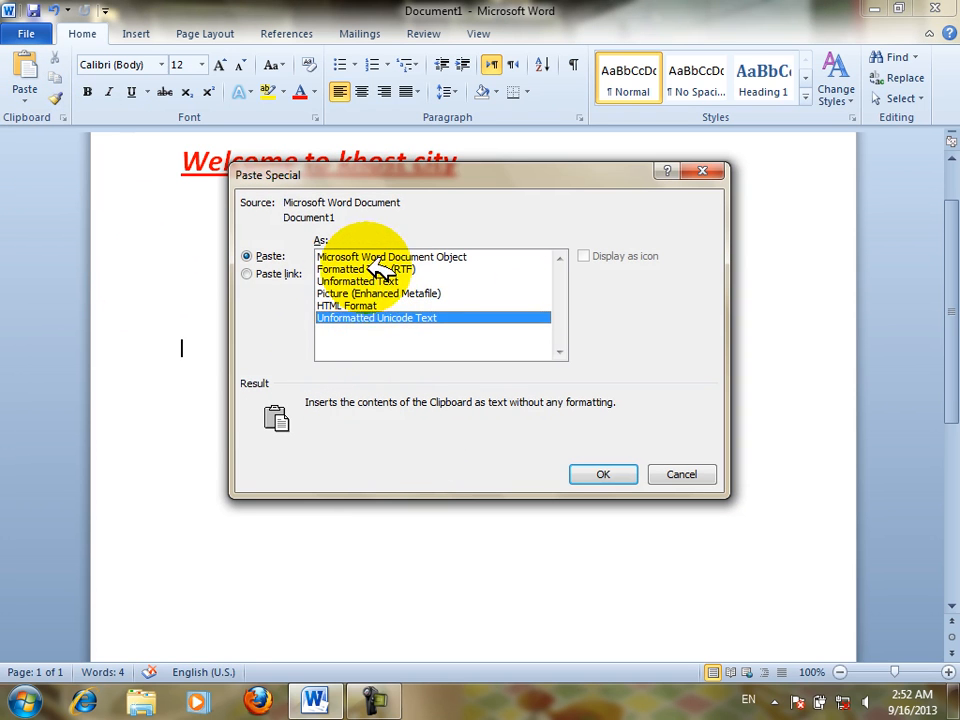
left_click(379, 270)
left_click(381, 281)
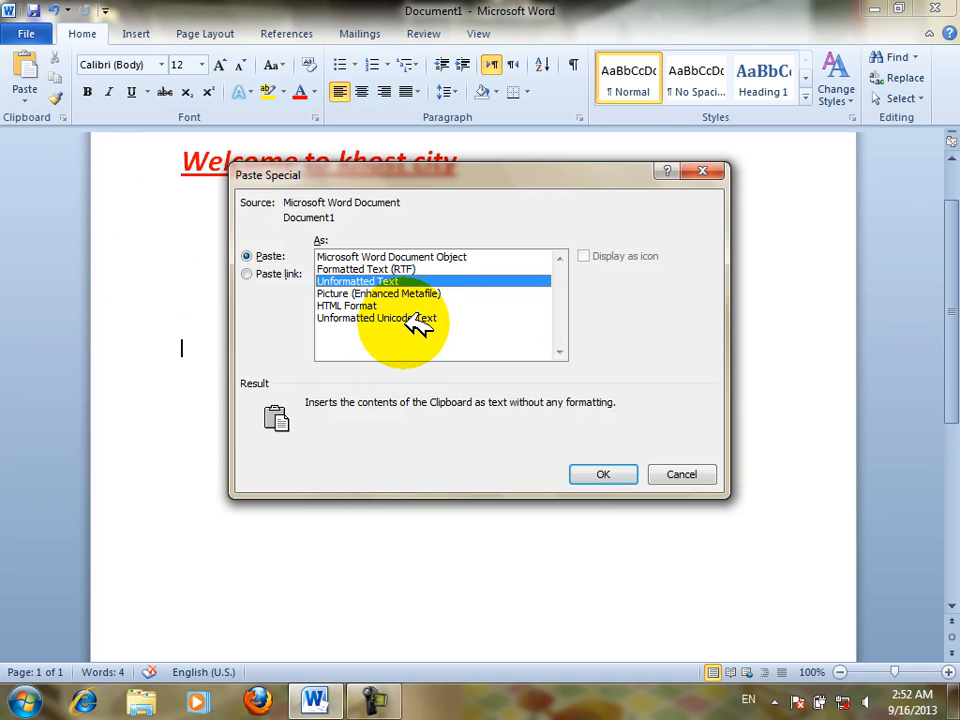
left_click(684, 472)
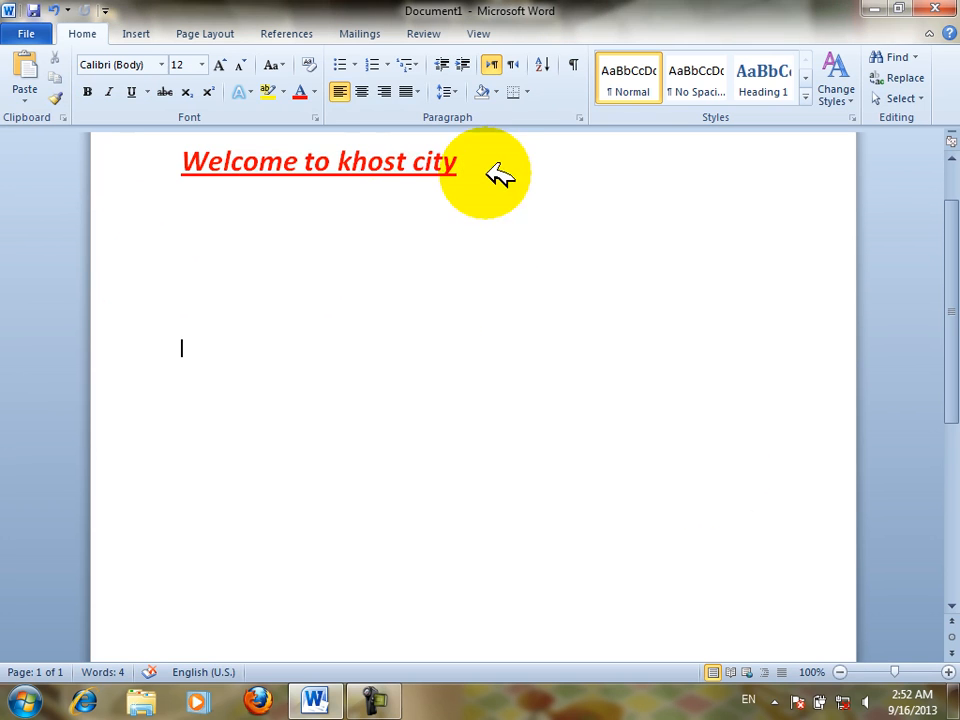
- Copy the red "Welcome to khost city" line and paste it further down the page as Unformatted Unicode Text
left_click(70, 172)
left_click(210, 345)
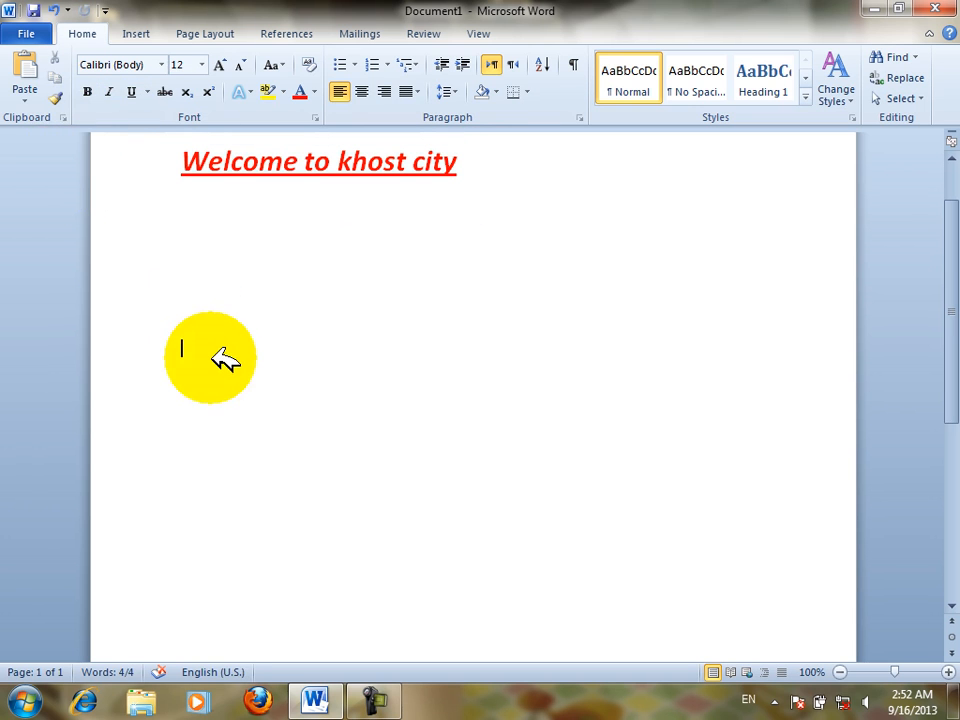
left_click(25, 97)
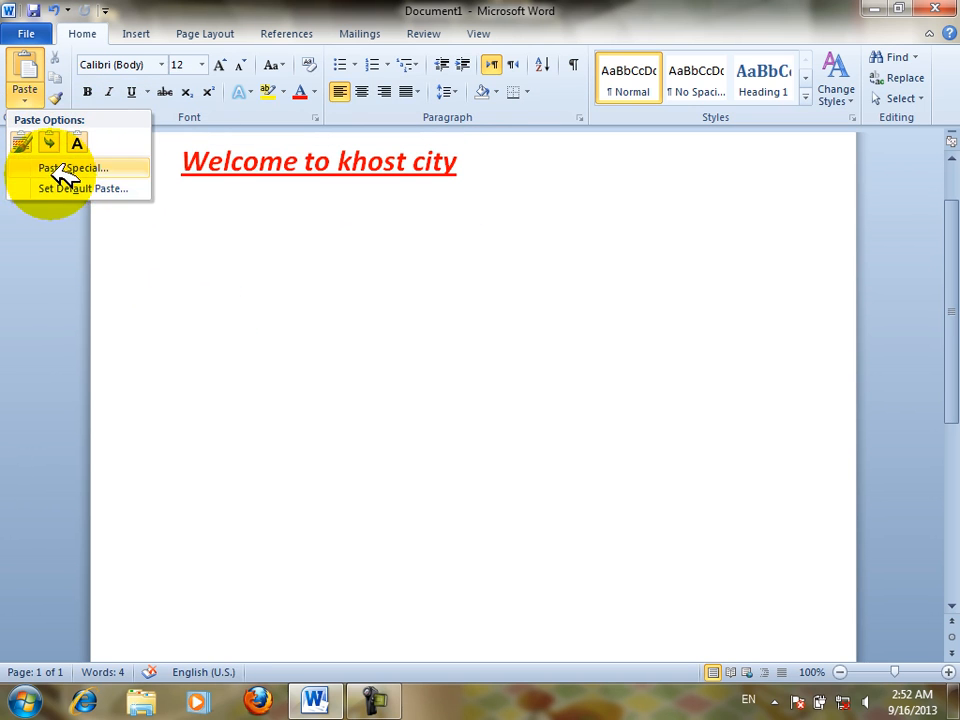
left_click(66, 168)
left_click(420, 318)
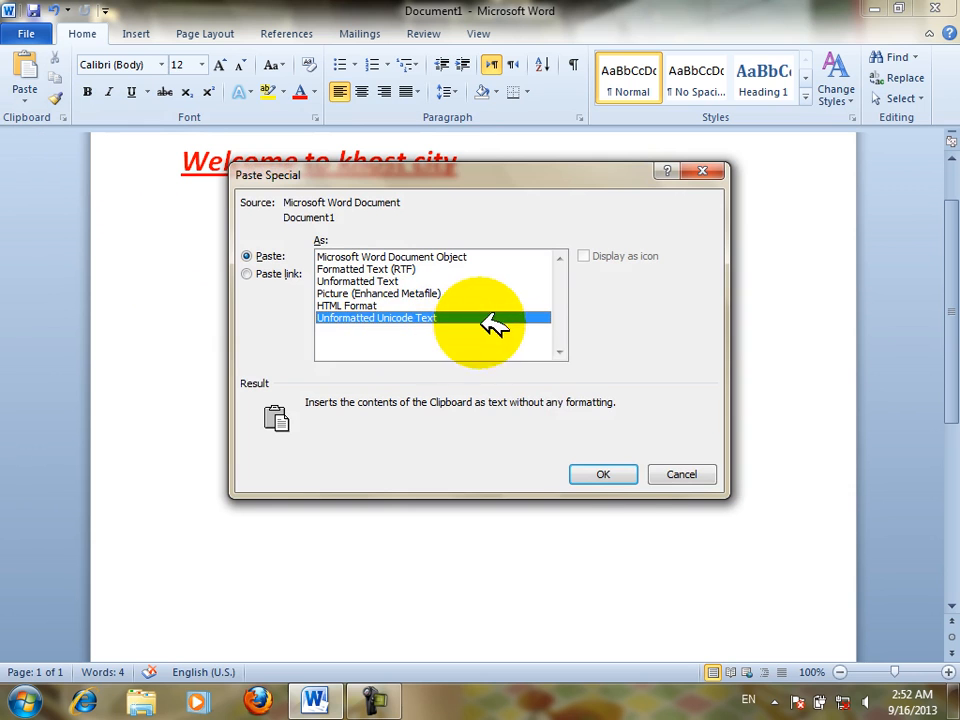
left_click(603, 474)
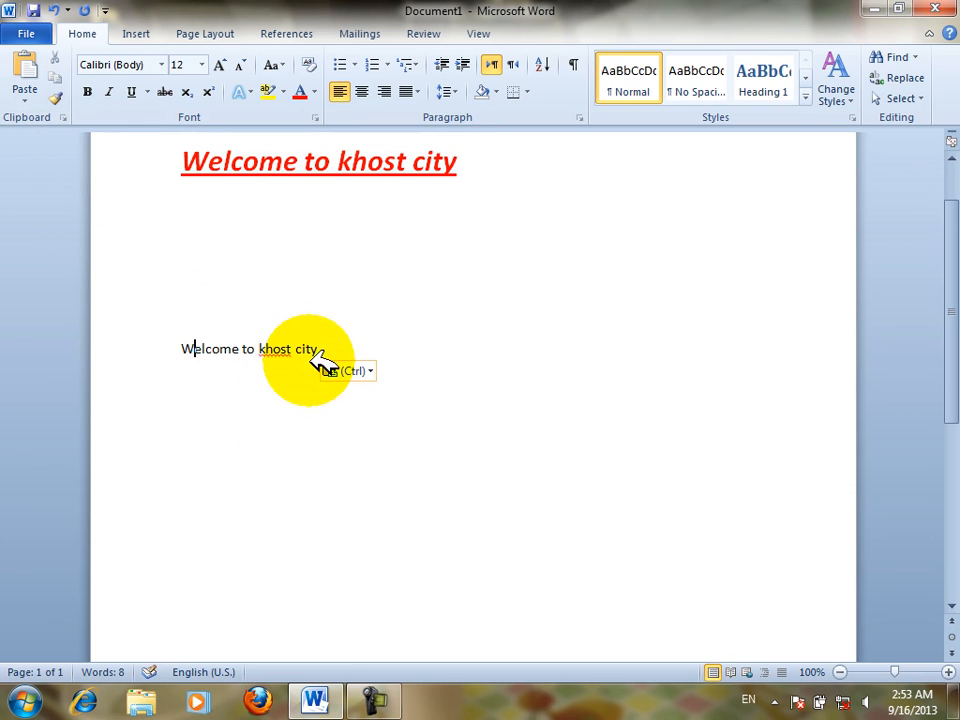
left_click(361, 367)
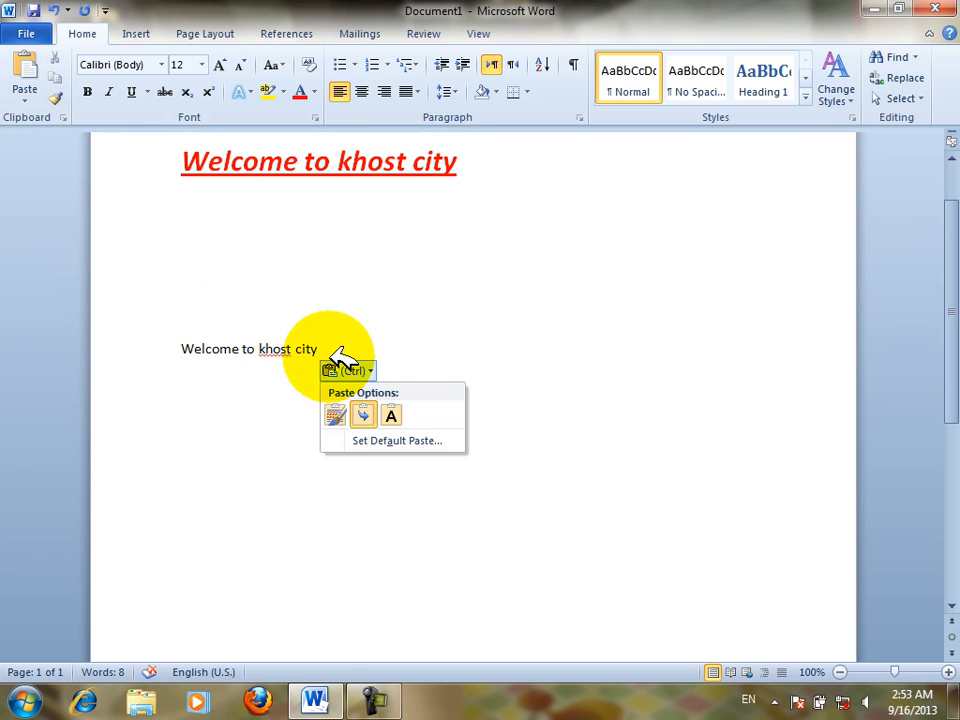
left_click(384, 334)
- Select the pasted plain line, examine the Paste link option in Paste Special, and cancel without pasting
left_click_drag(333, 352, 10, 283)
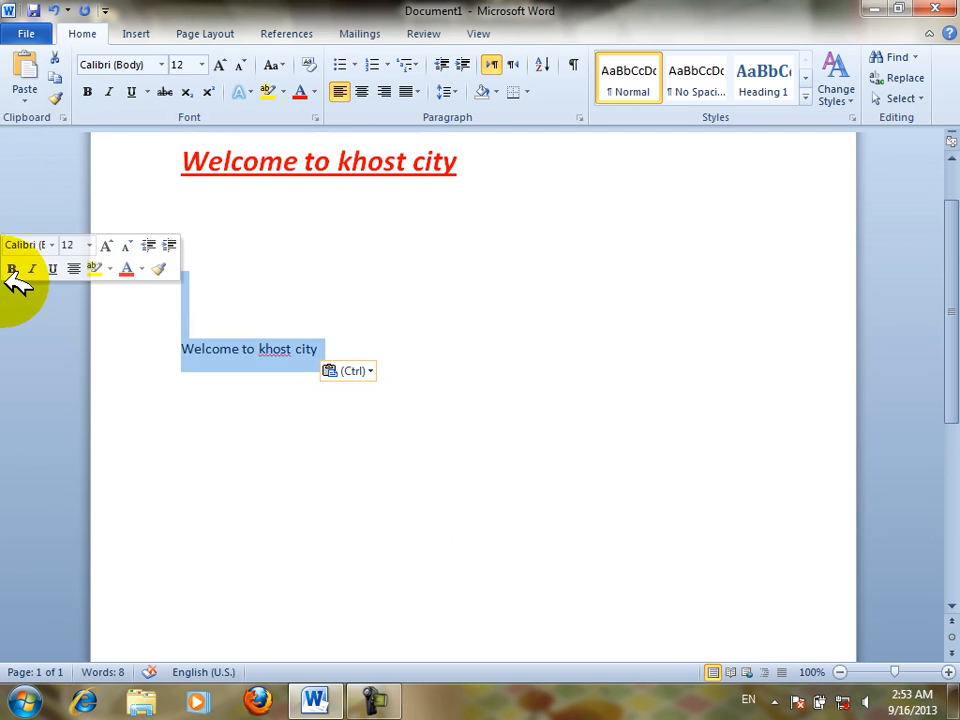
left_click(24, 92)
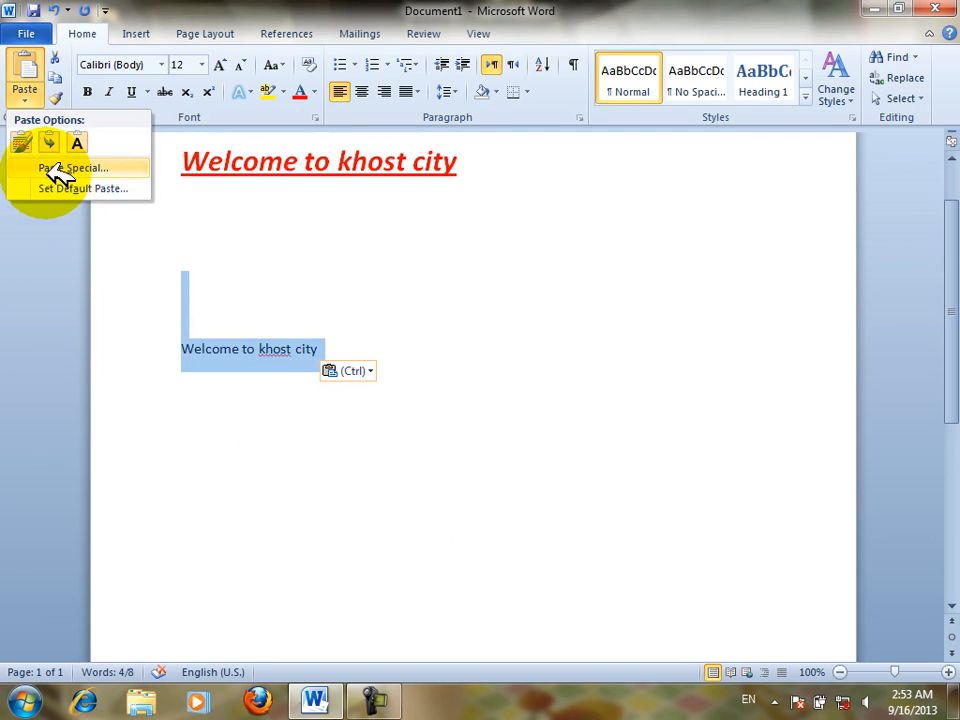
left_click(57, 168)
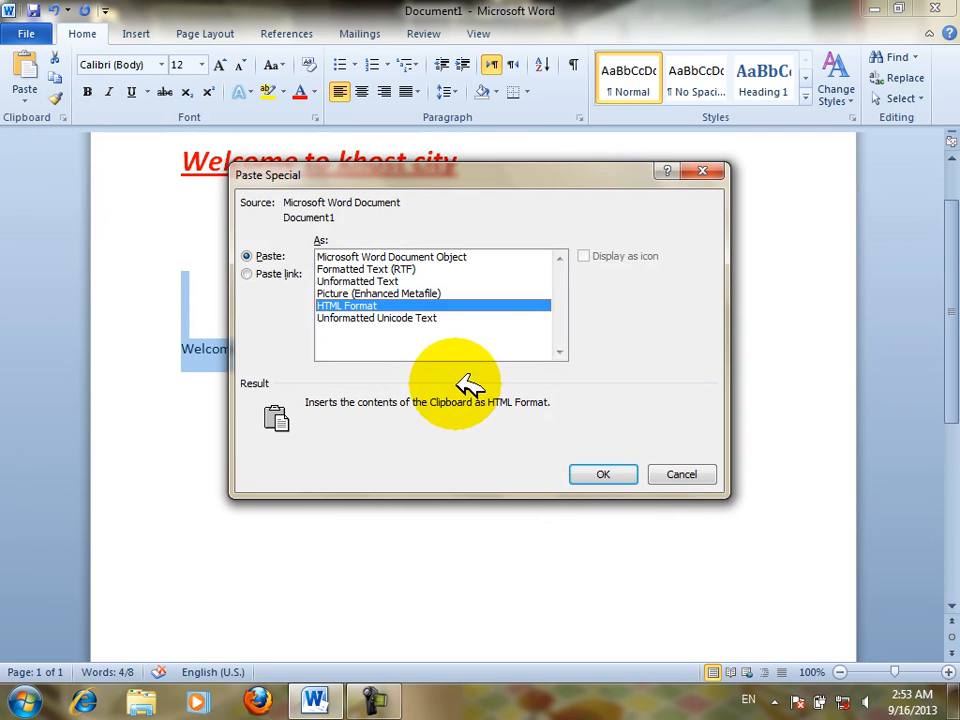
left_click(270, 273)
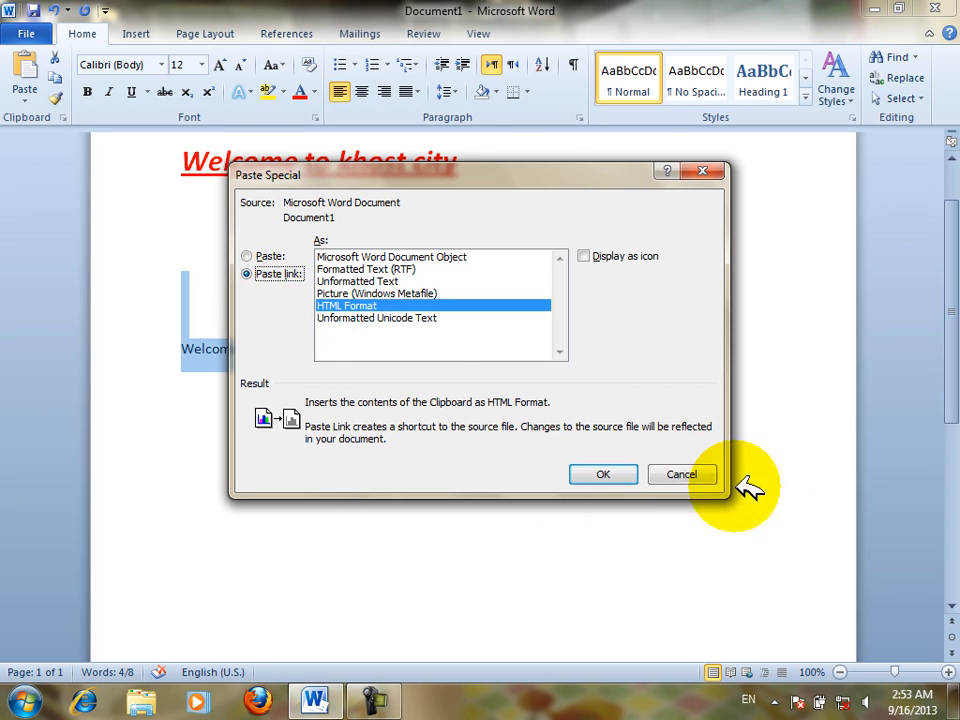
left_click(680, 476)
left_click(216, 348)
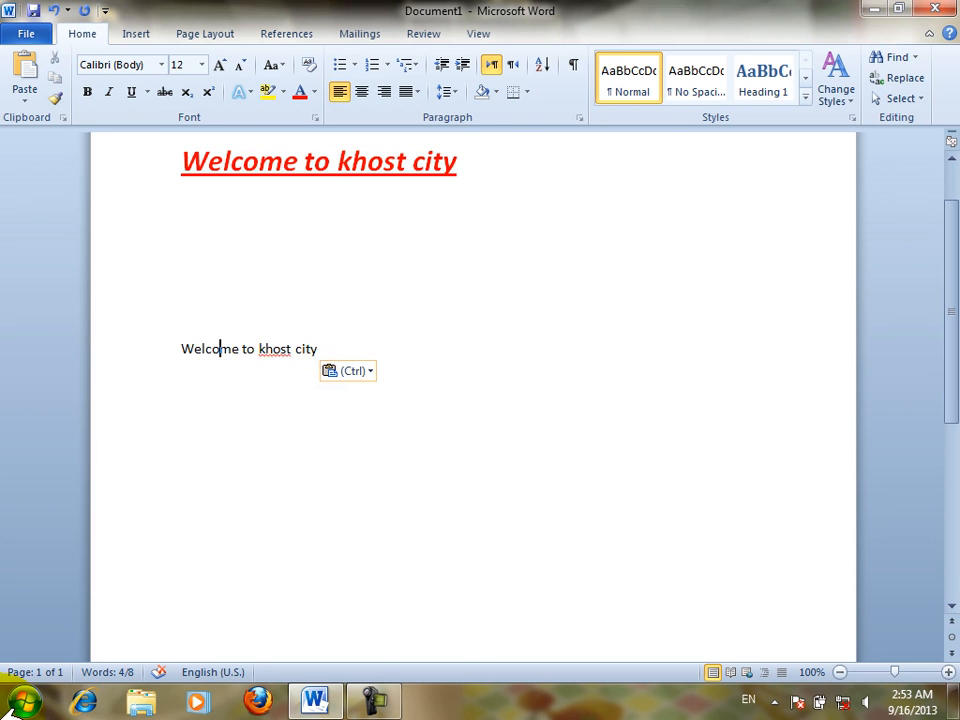
- Find and launch Microsoft Excel with a blank workbook
left_click(24, 700)
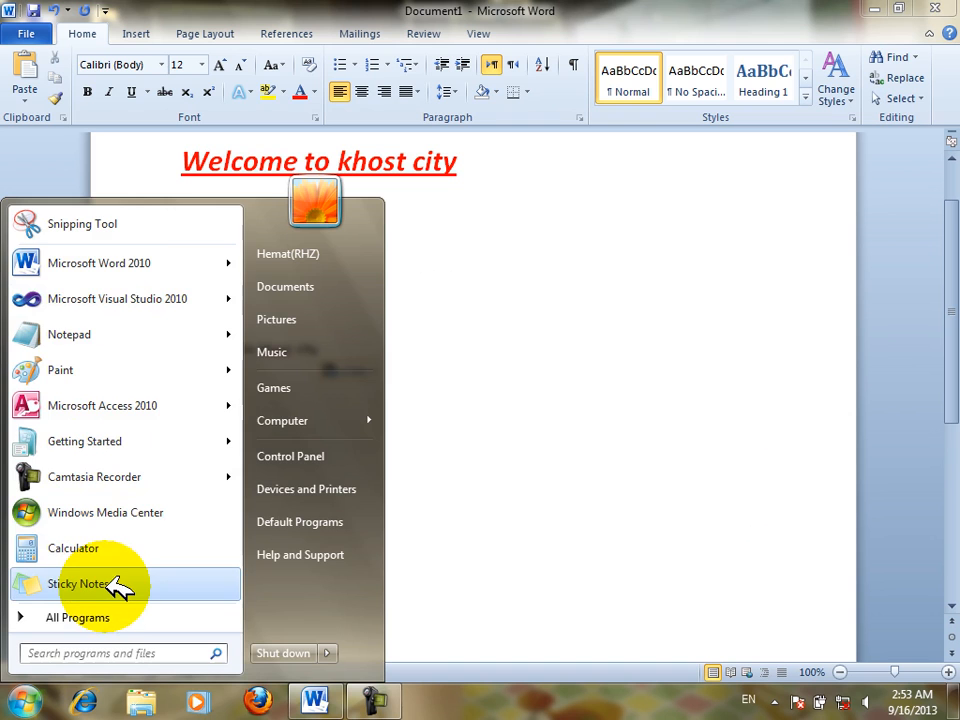
type("excel")
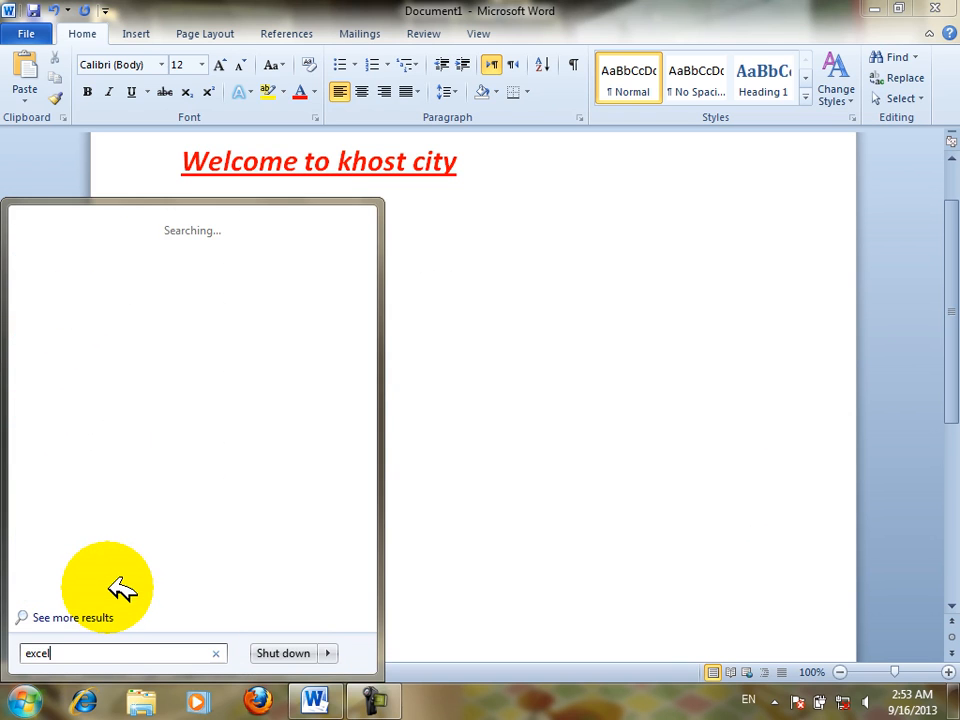
key("Return")
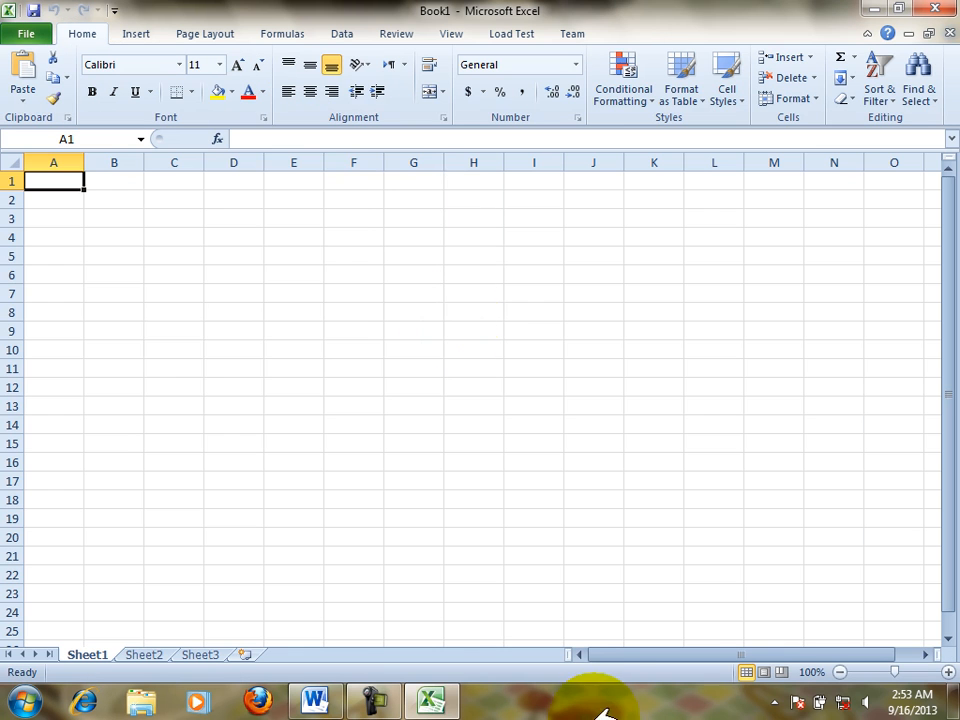
- Fill cells D5:G12 of the blank worksheet with the same sample first name in one entry
left_click_drag(233, 255, 440, 382)
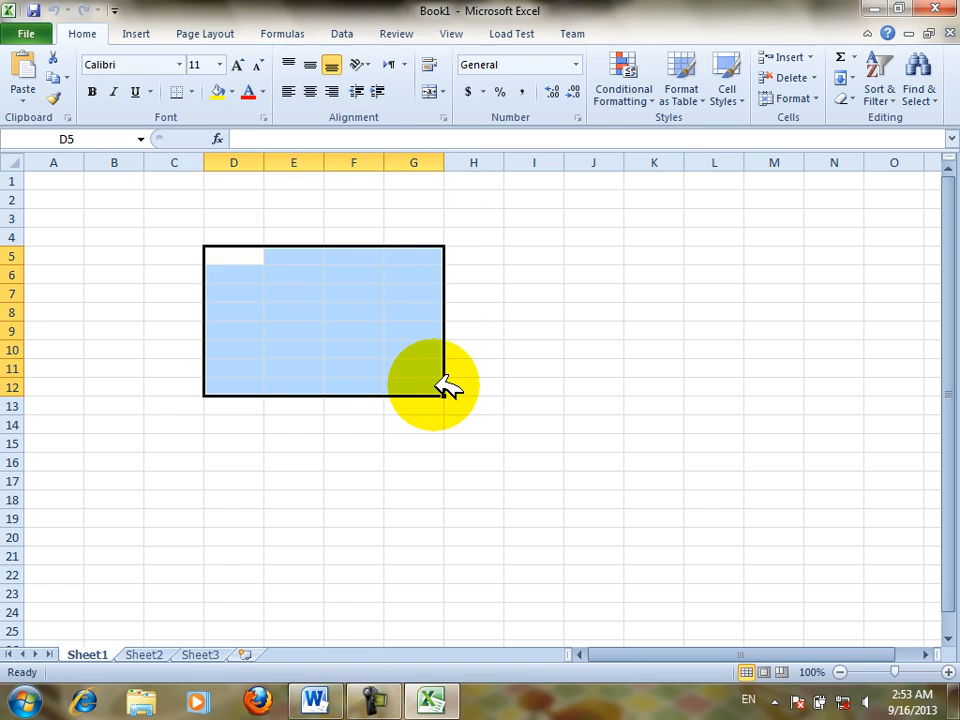
type("omer")
key("ctrl+Return")
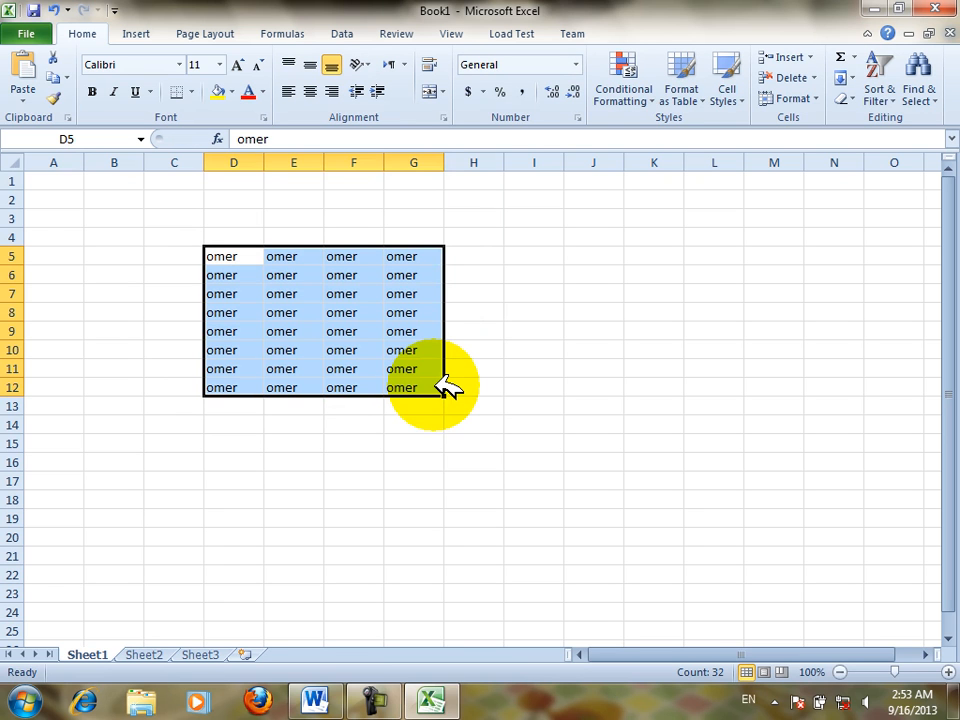
left_click(288, 291)
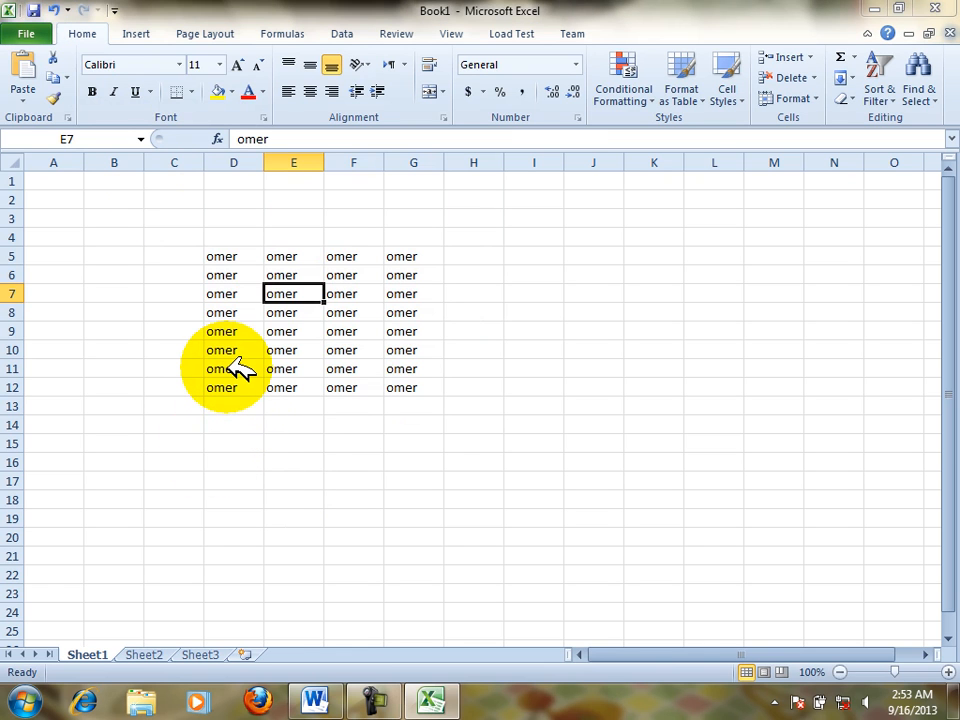
- Save the workbook to the Desktop as Book1 in Excel Workbook format
key("F12")
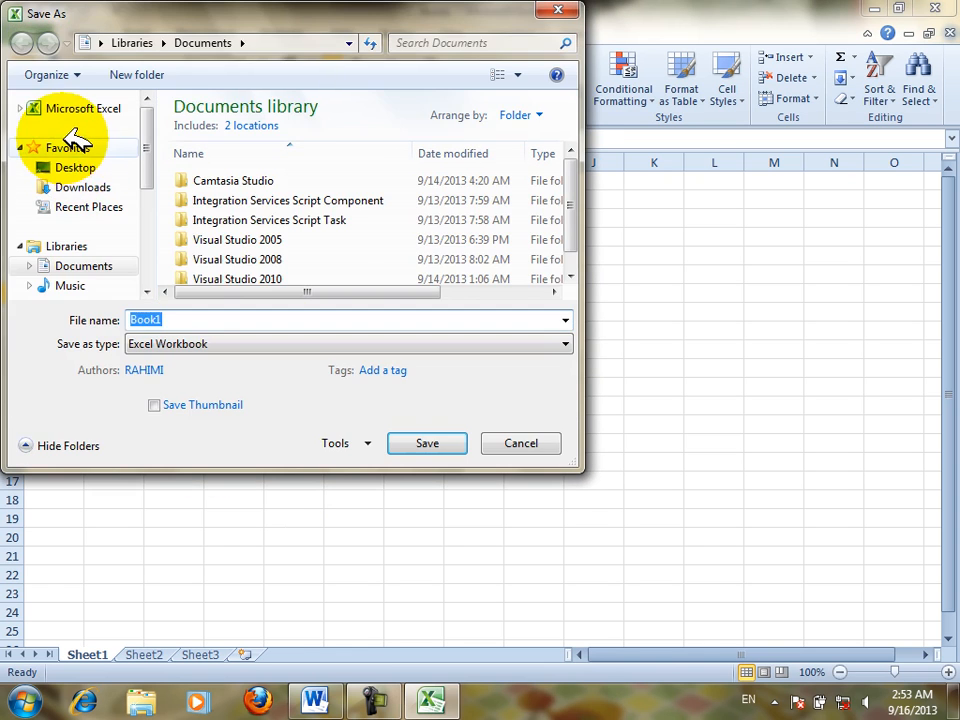
left_click(99, 167)
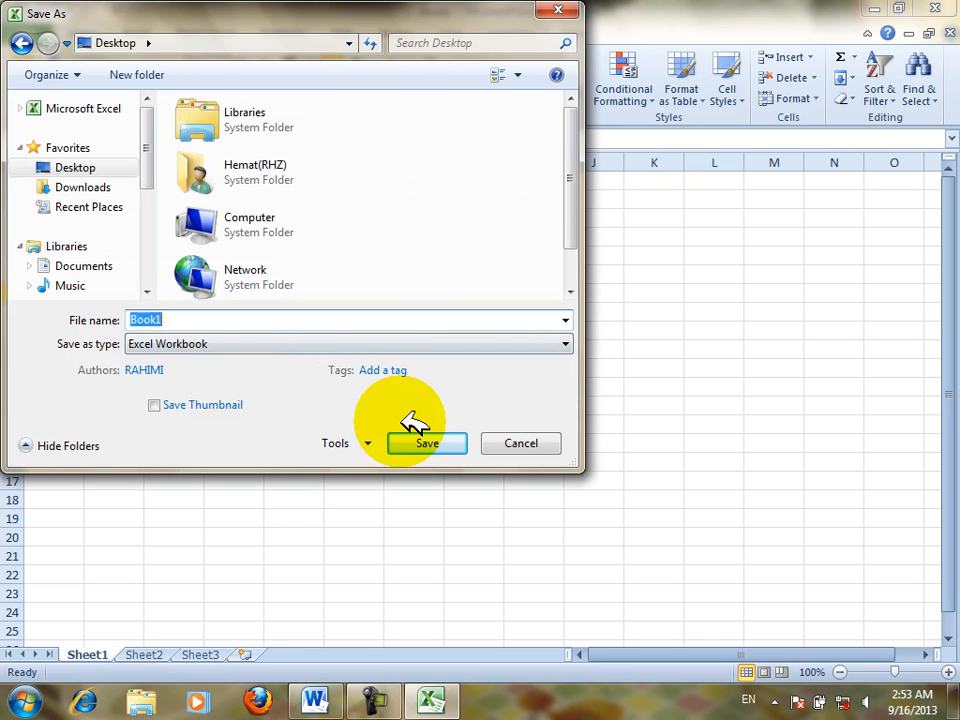
left_click(440, 443)
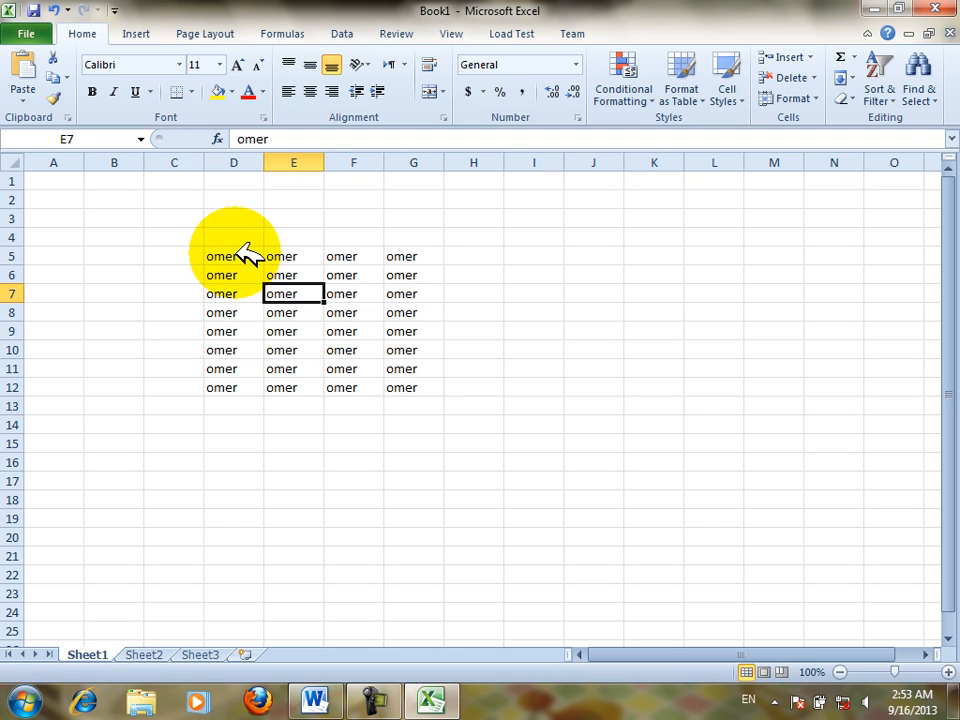
- Copy cells D5:G12 and paste them between the two lines of the Word document as a linked Microsoft Excel Worksheet Object
left_click_drag(240, 256, 408, 379)
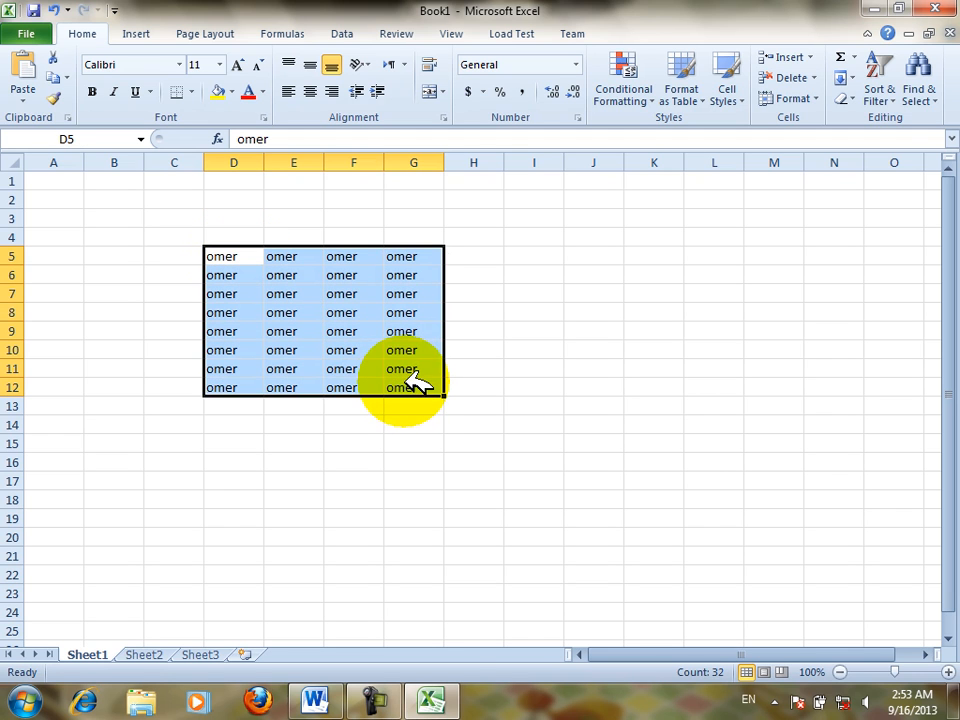
left_click(315, 700)
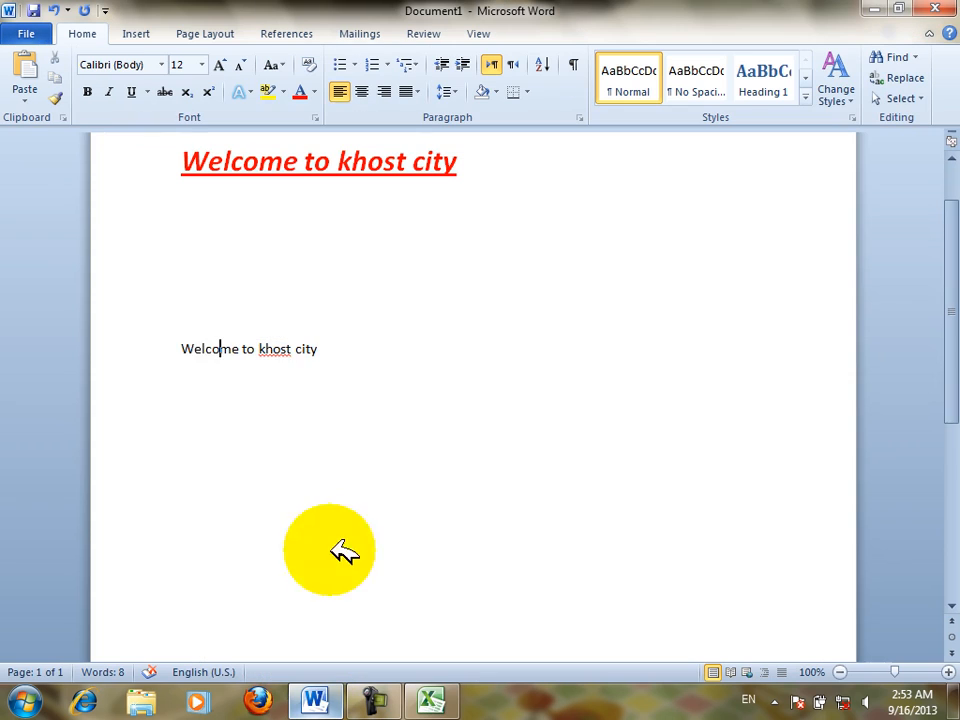
left_click(226, 294)
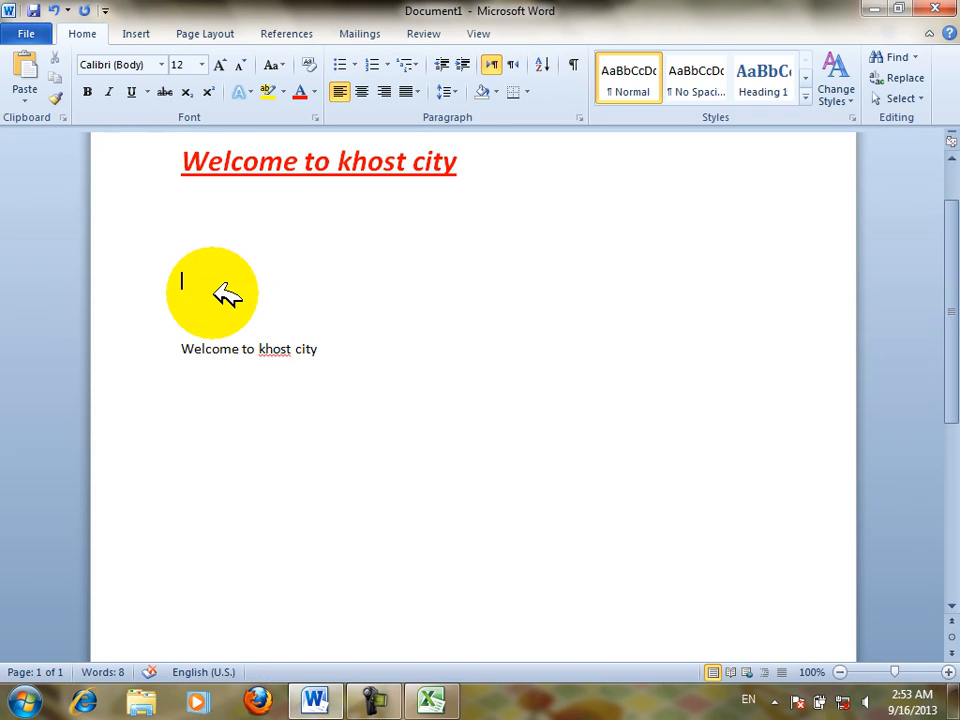
key("ctrl+v")
left_click(33, 93)
left_click(72, 168)
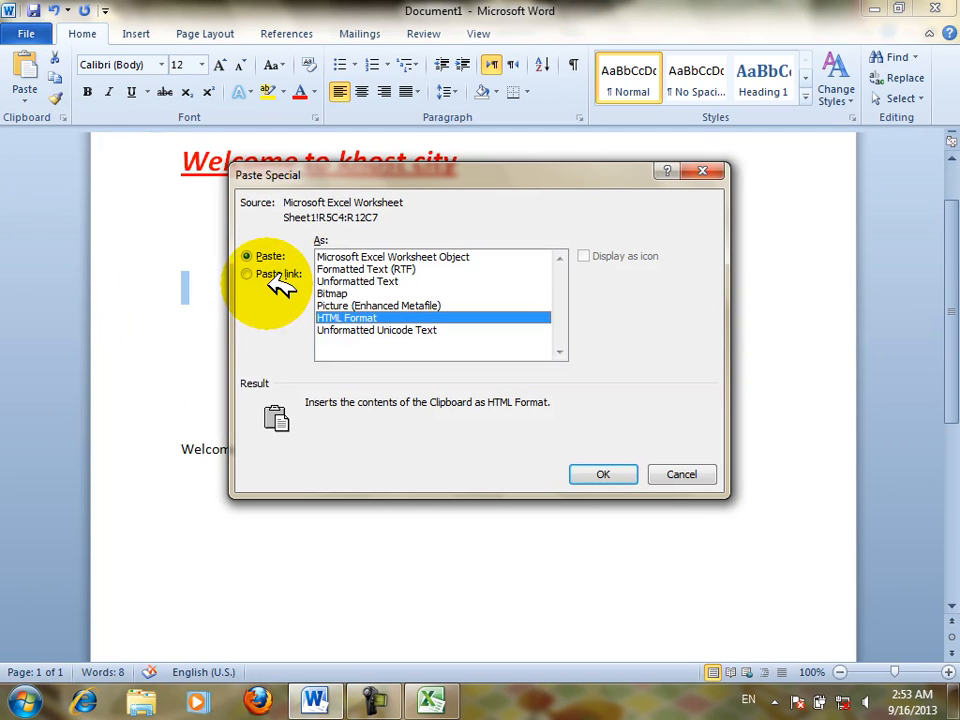
left_click(283, 272)
left_click(383, 257)
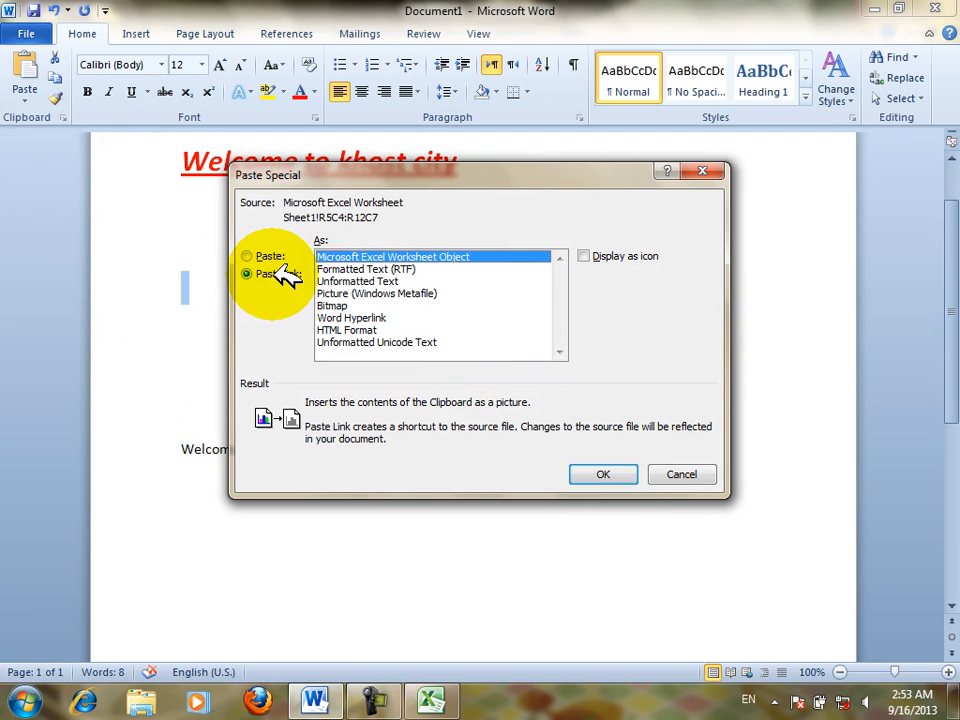
left_click(588, 472)
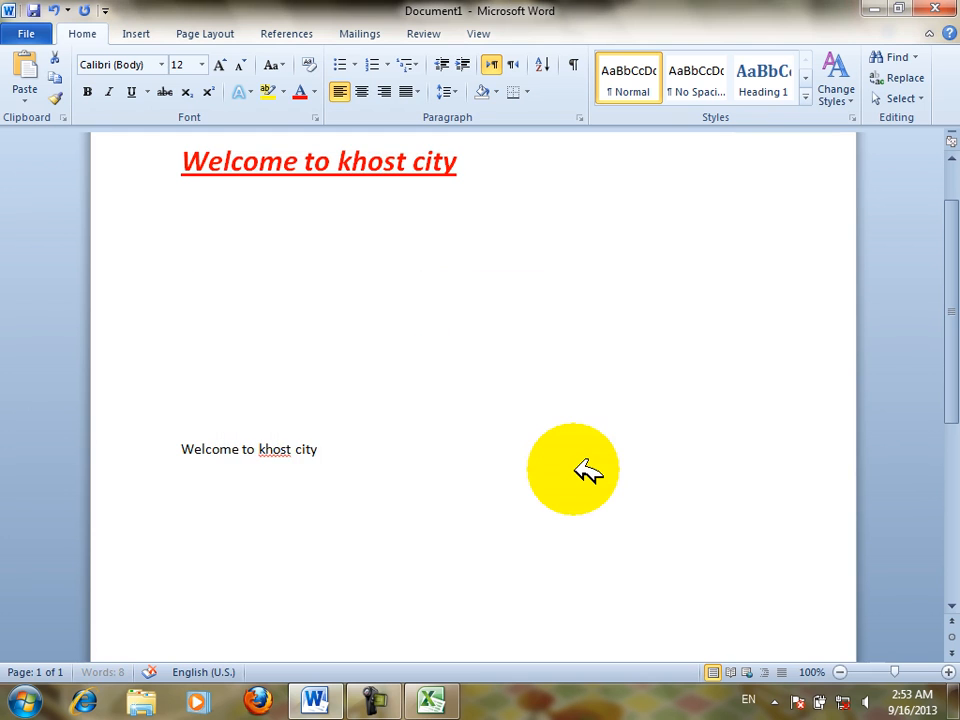
left_click(383, 378)
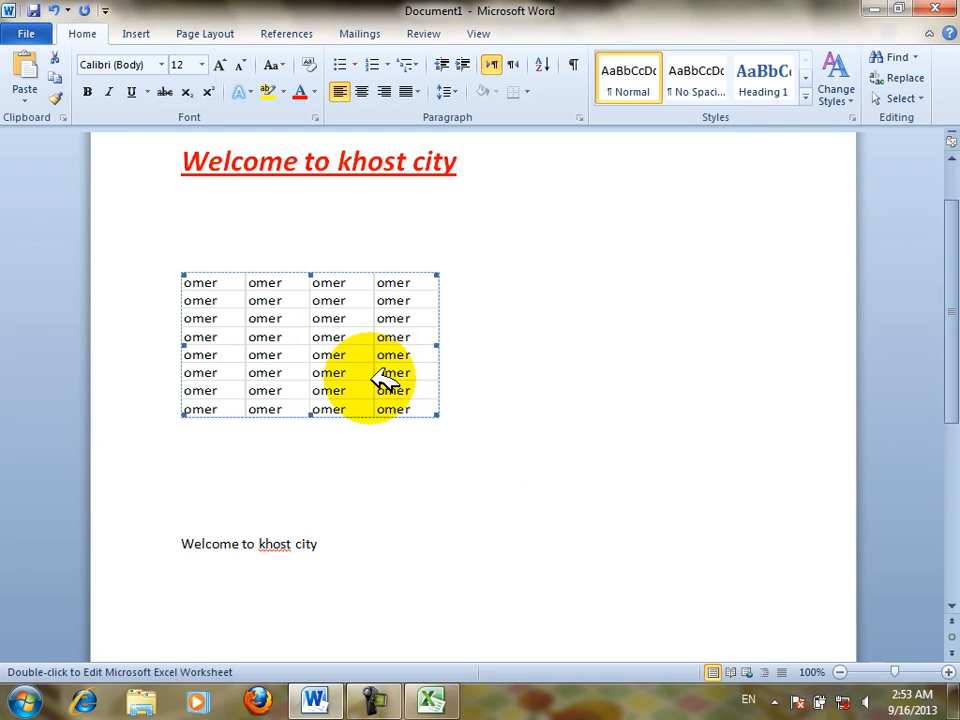
- Close Excel, reopen the source workbook from the linked table in Word, and set the font color of cells D5:G12 to red
left_click(437, 698)
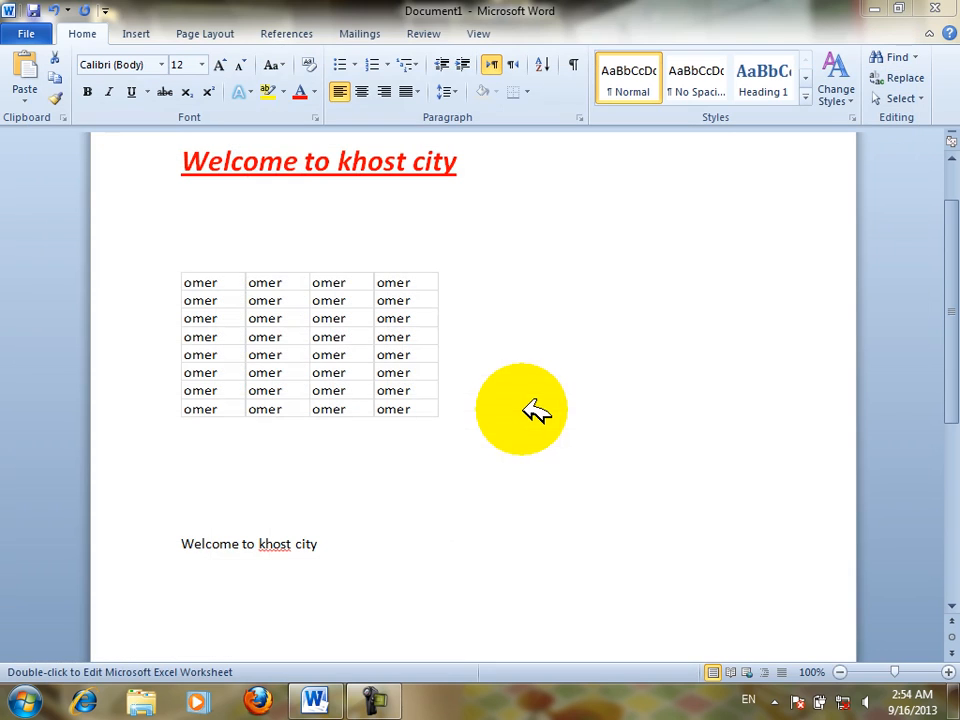
left_click(355, 358)
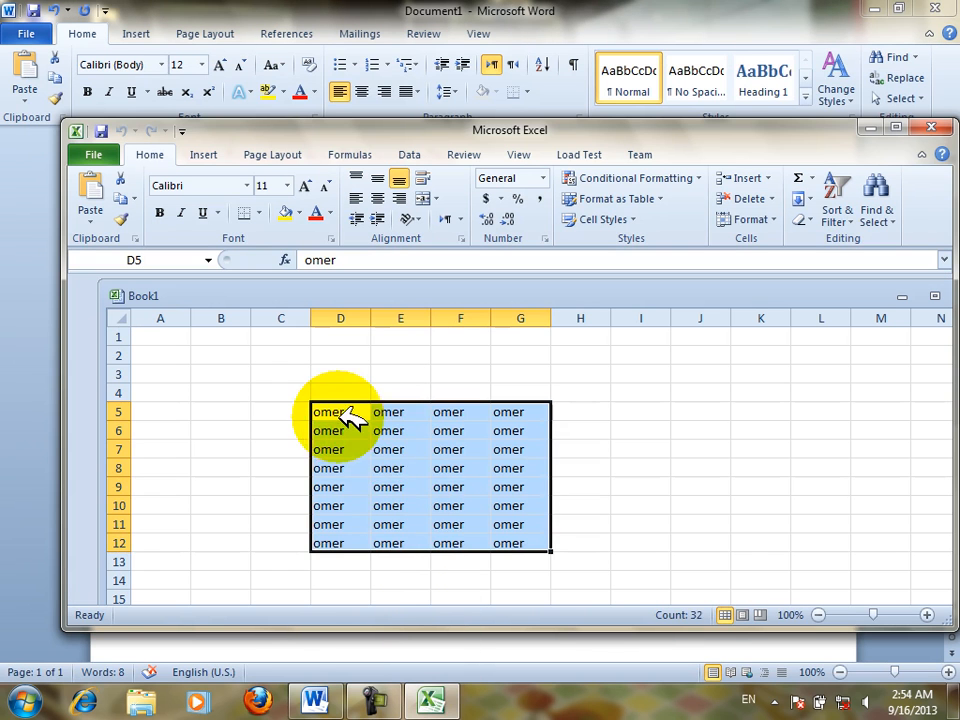
left_click(343, 410)
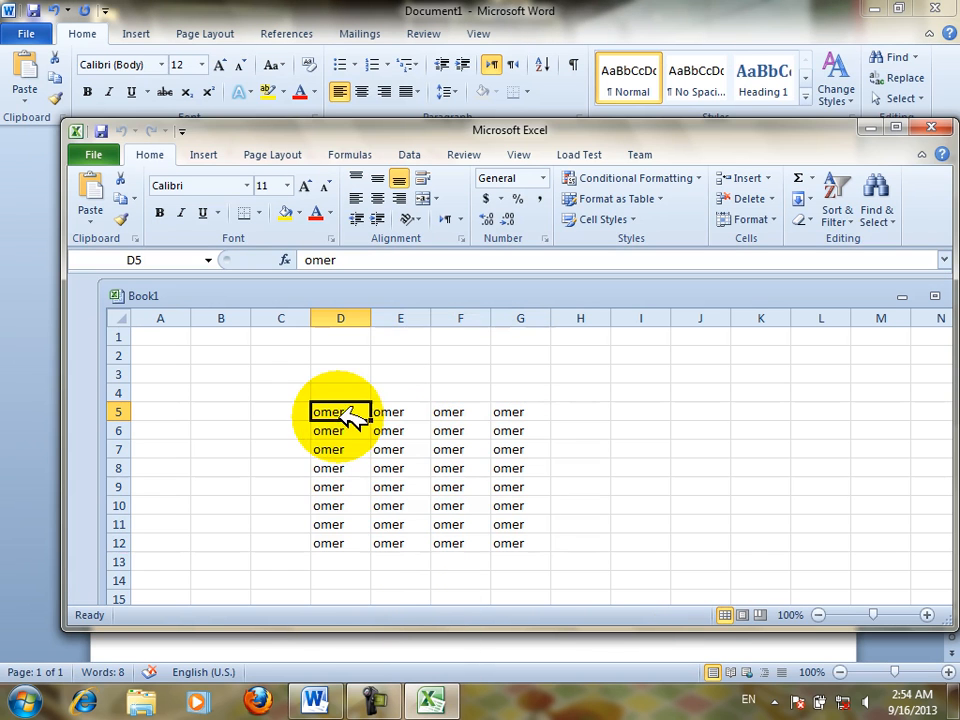
left_click_drag(343, 410, 522, 543)
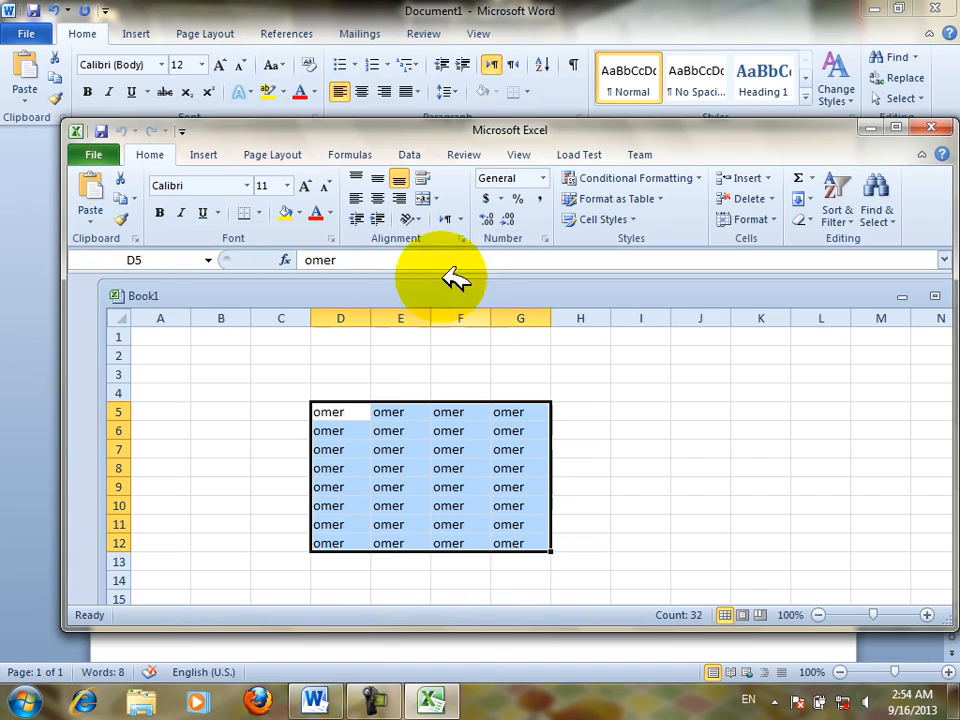
left_click(316, 213)
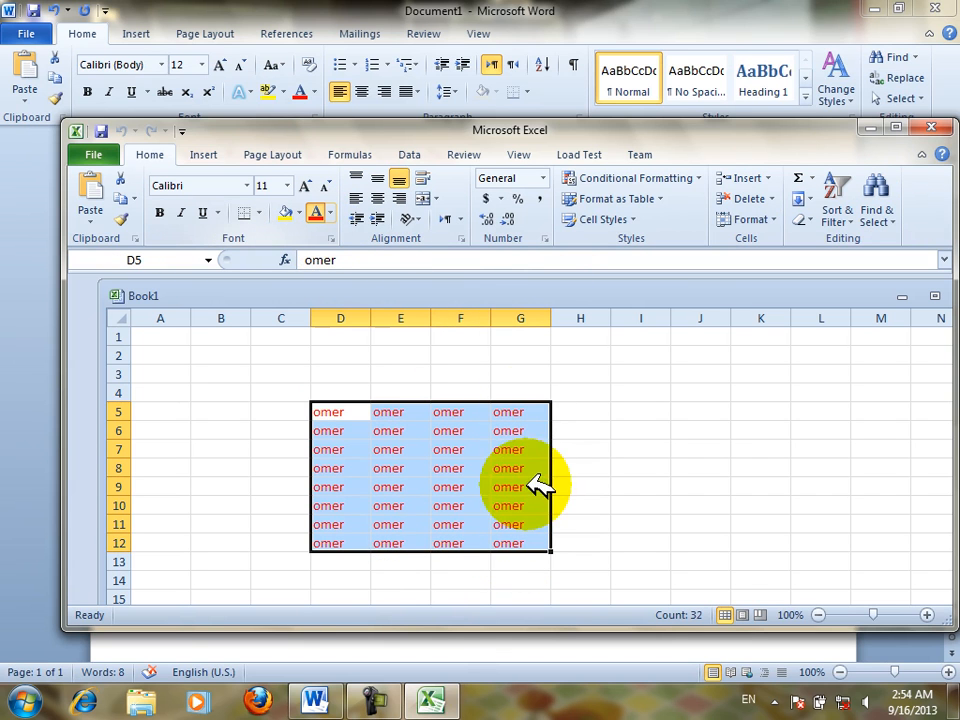
left_click(940, 128)
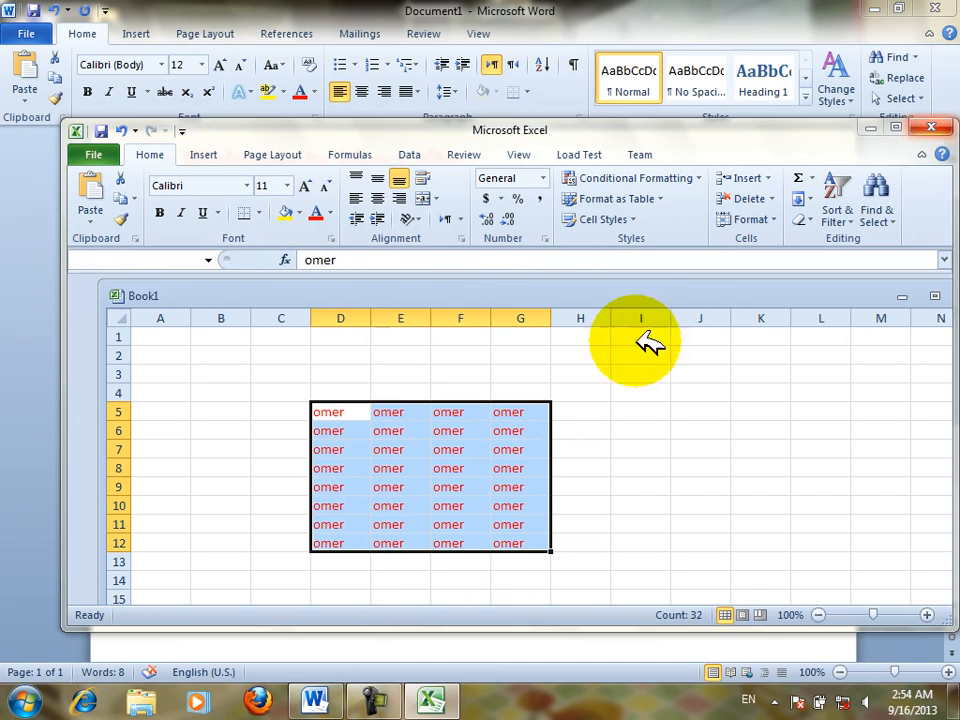
- Return to the Word document and delete the linked Excel table
left_click(405, 370)
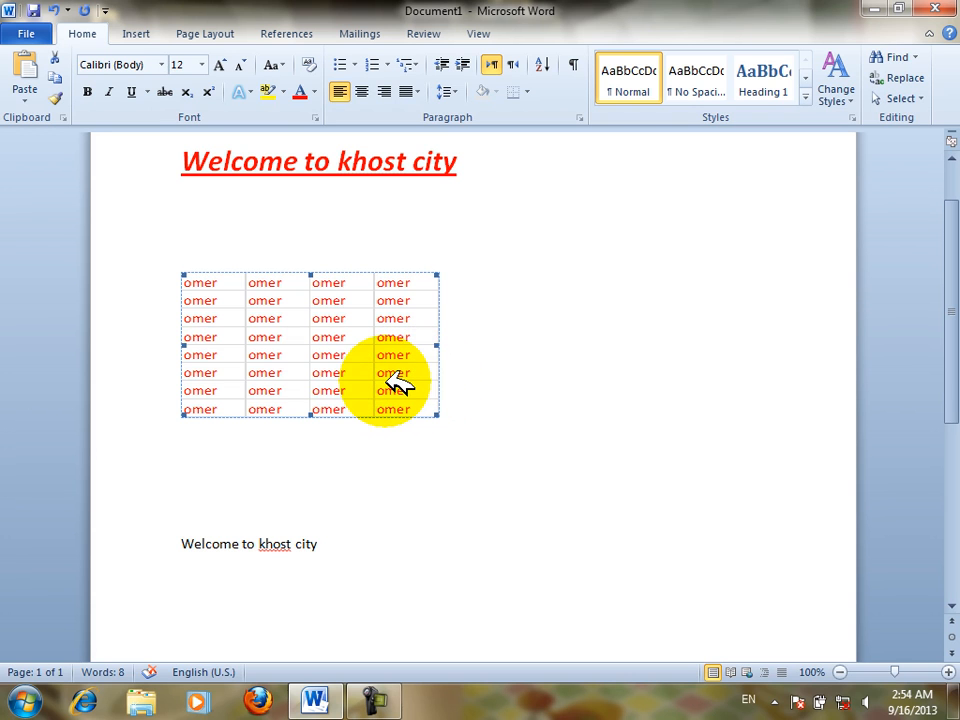
key("Delete")
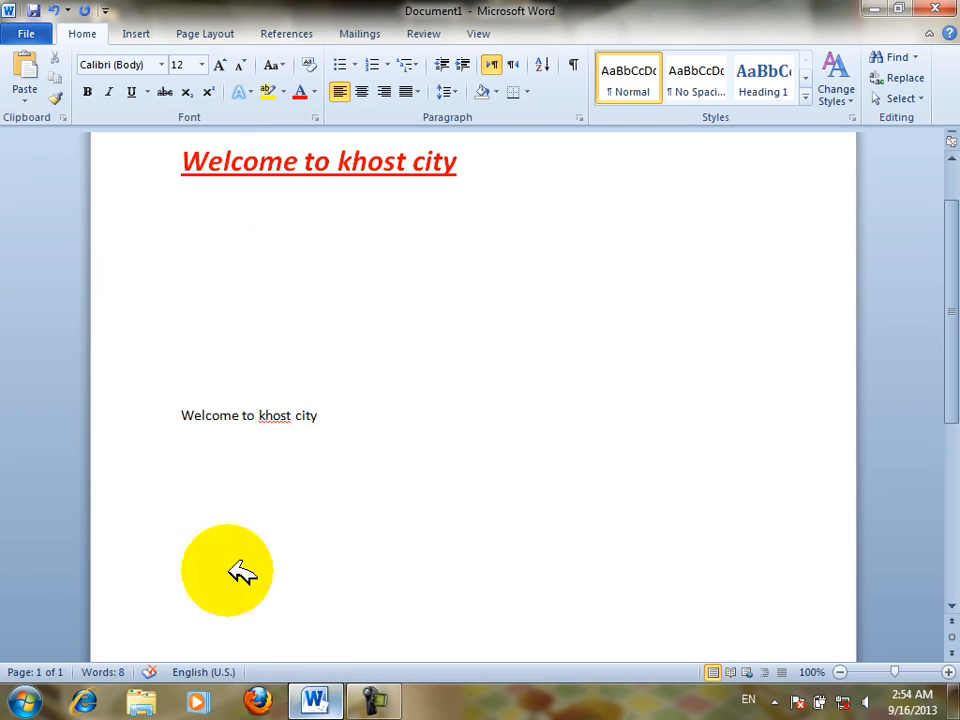
- Copy the plain "Welcome to khost city" line and open Paste Special with the insertion point further down the page
left_click(24, 97)
left_click_drag(318, 416, 50, 383)
left_click(213, 538)
left_click(213, 555)
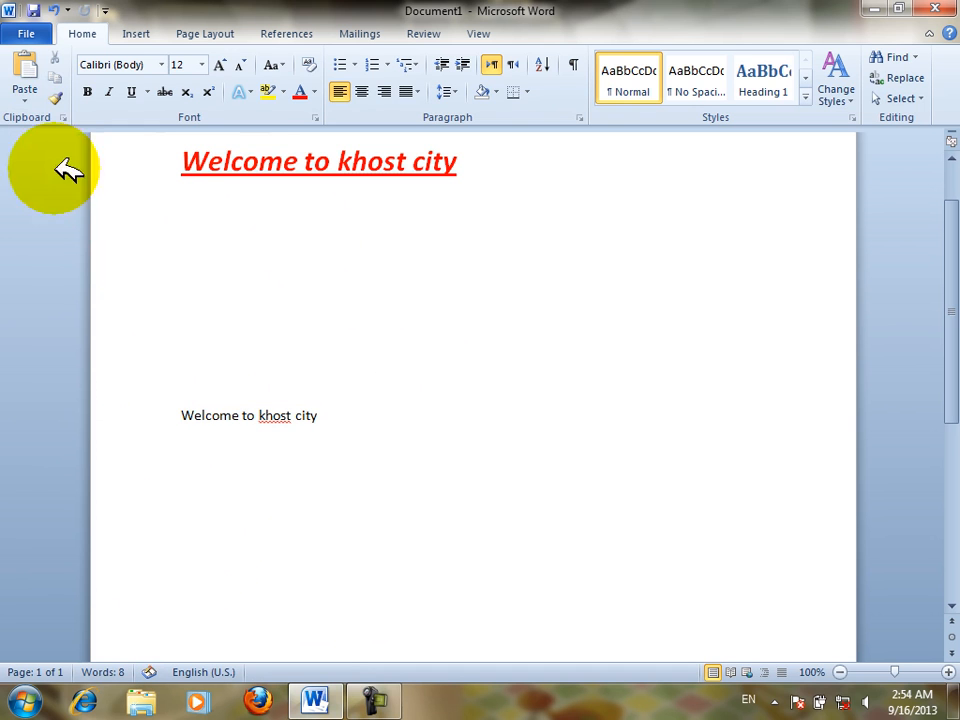
left_click(24, 97)
left_click(65, 170)
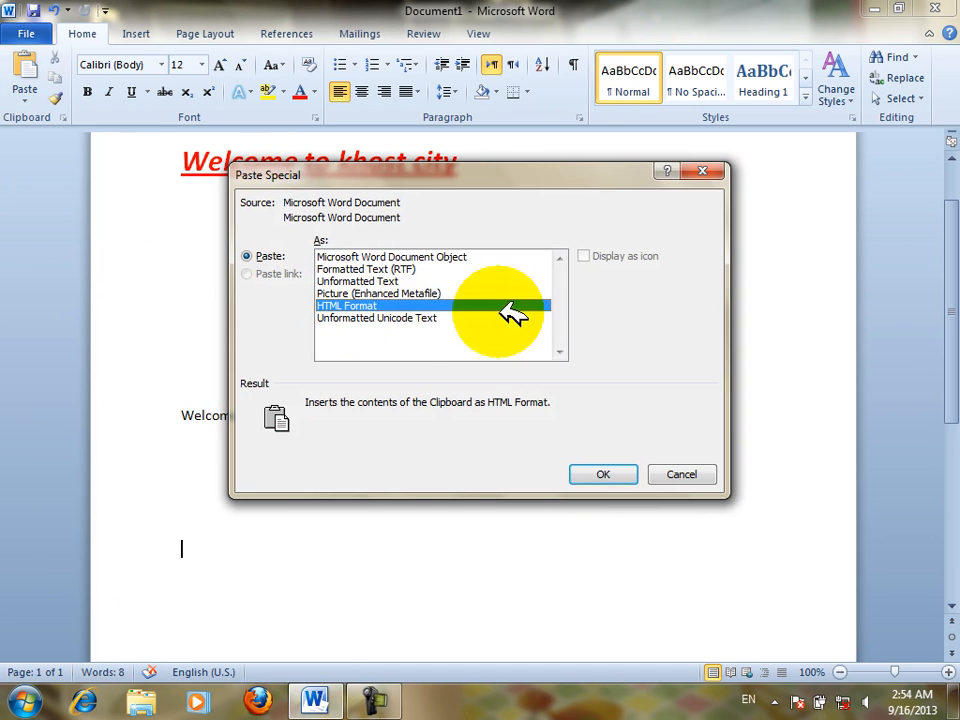
- Paste the copied line as a Microsoft Word Document Object displayed as an icon, using the plain Word logo icon
left_click(400, 257)
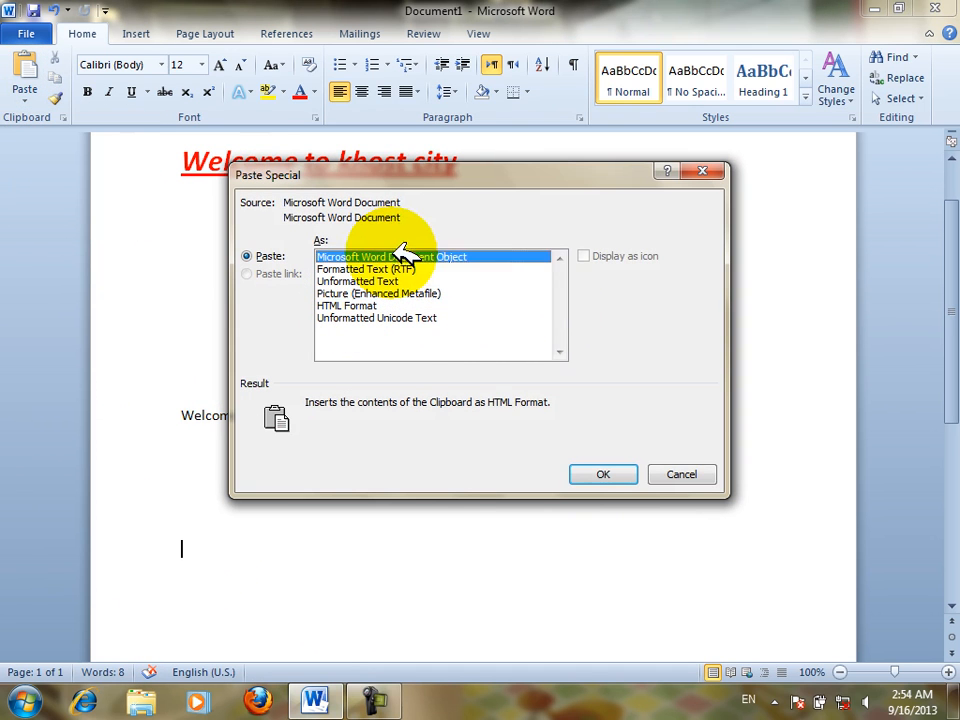
left_click(584, 257)
left_click(643, 357)
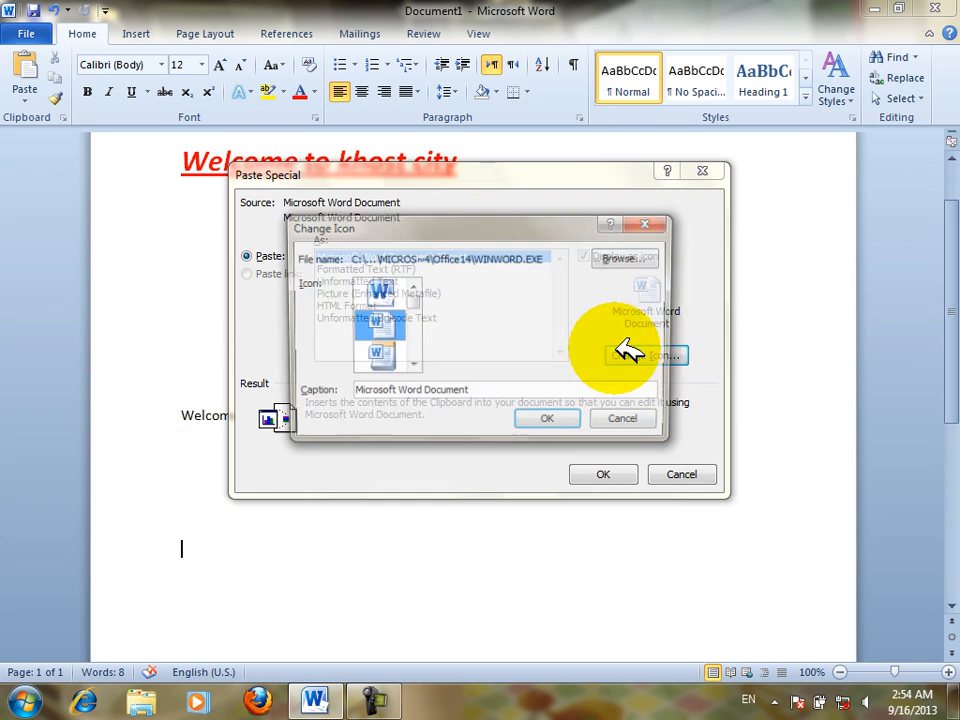
left_click(380, 293)
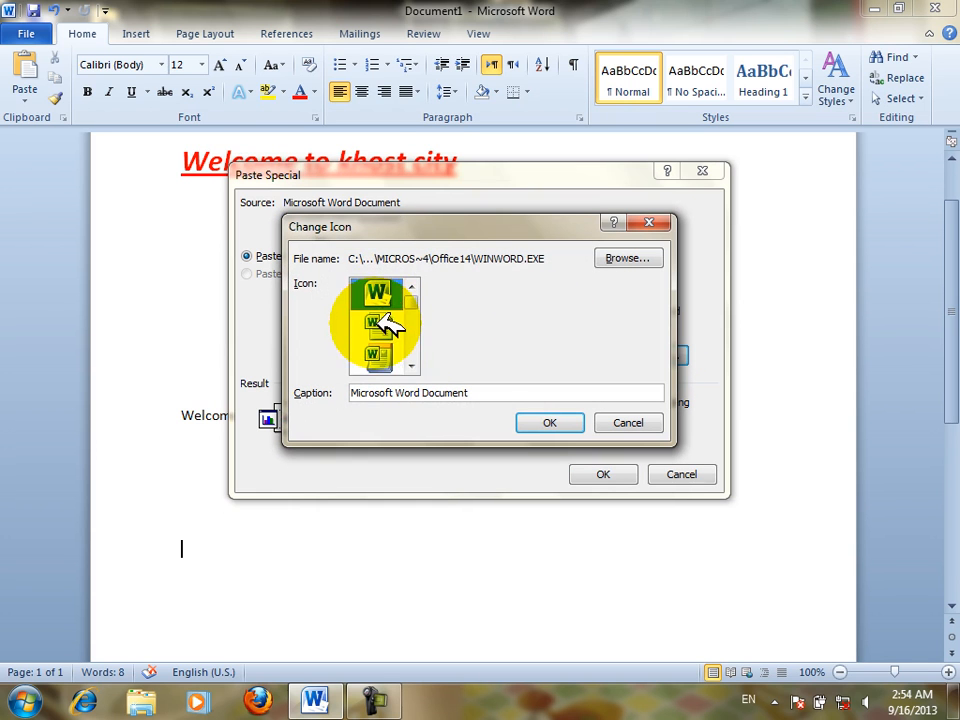
left_click(545, 422)
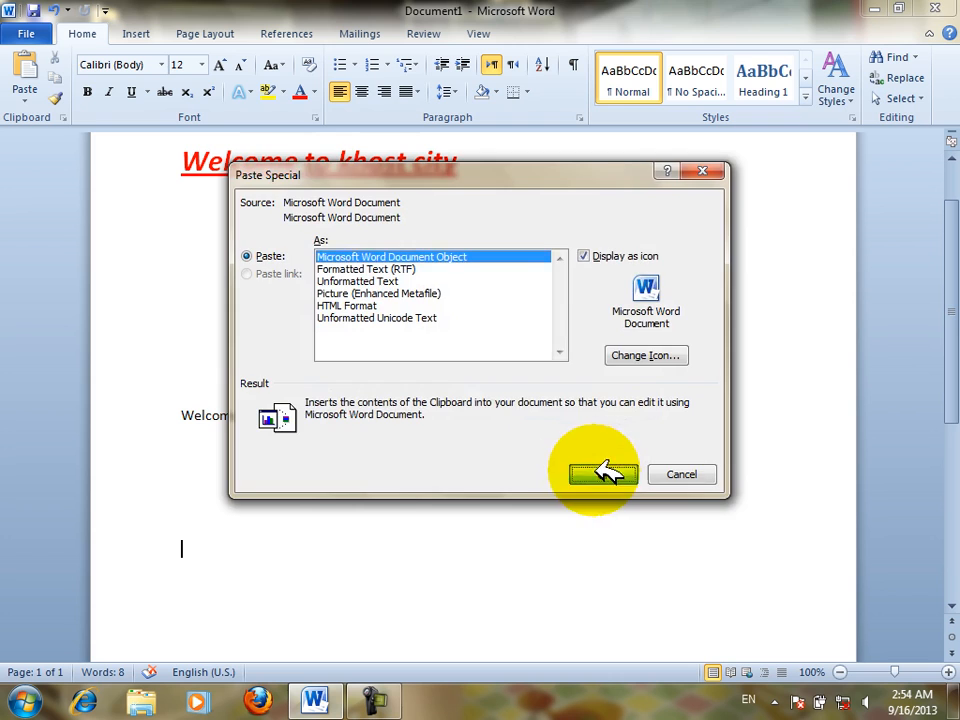
left_click(603, 474)
- Open the embedded document from its icon to view its contents, and close it again
left_click(228, 545)
double_click(230, 552)
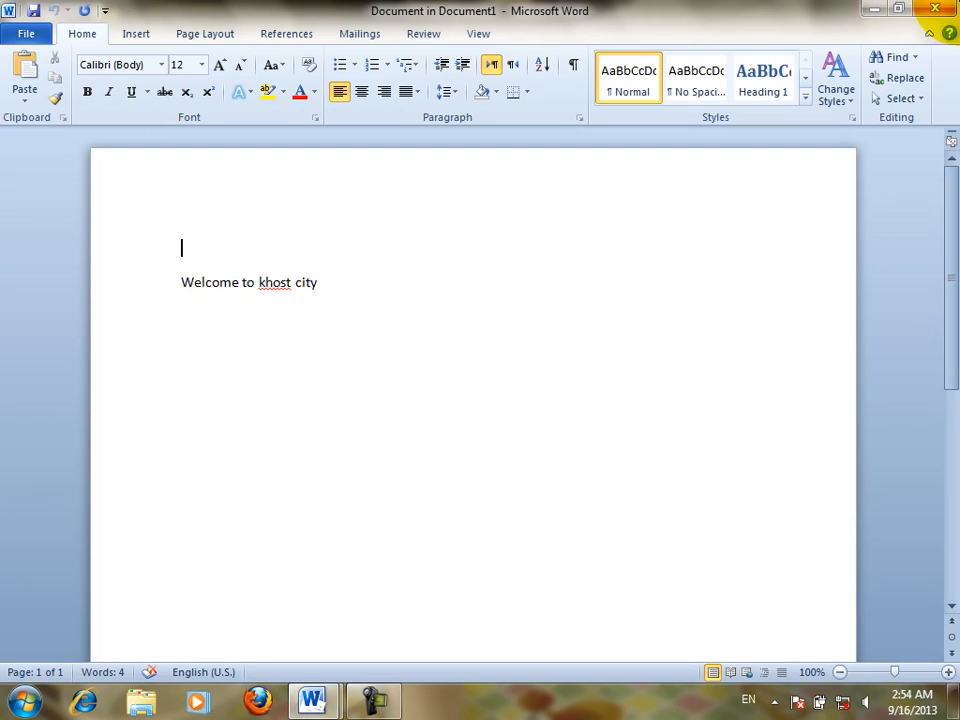
left_click(948, 12)
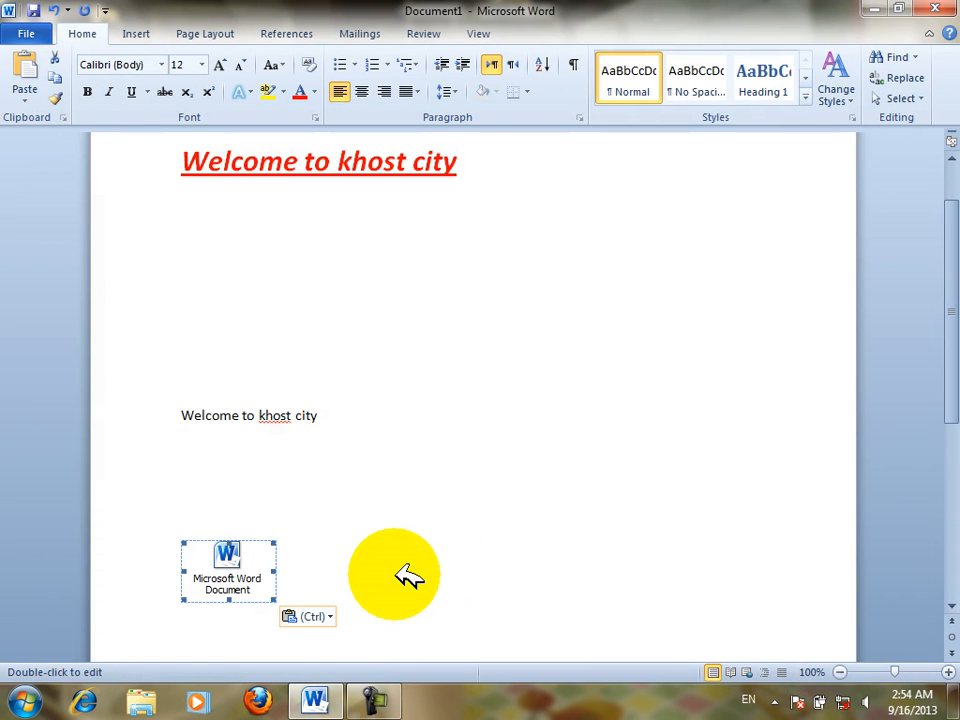
- Delete the plain "Welcome to khost city" line together with the embedded document icon
left_click_drag(409, 575, 88, 340)
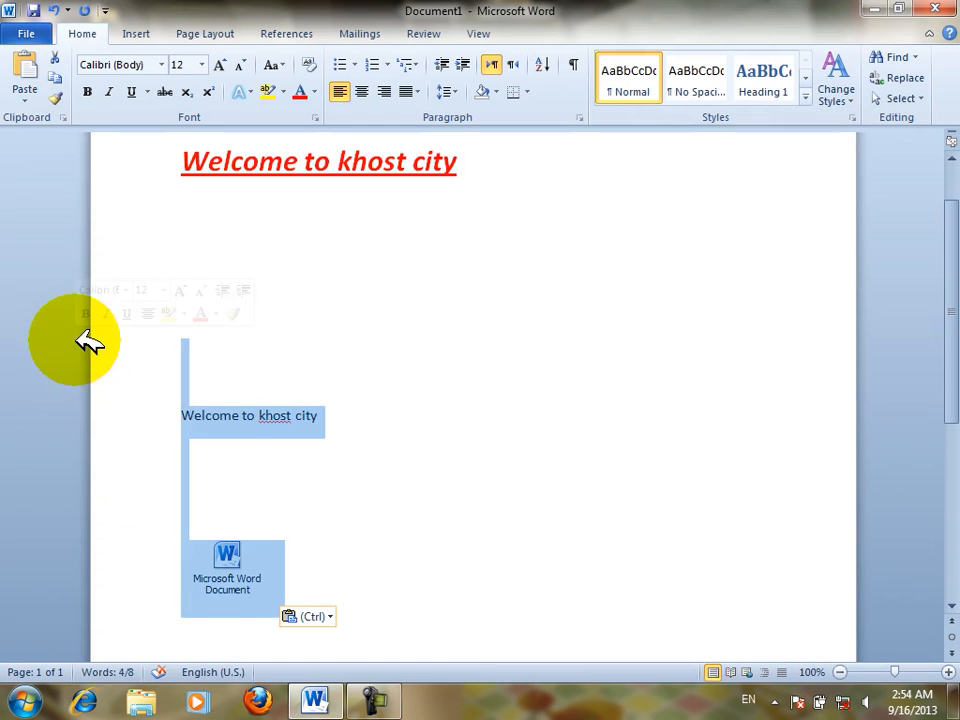
key("Delete")
- View the Paste Special format list and cancel without pasting
left_click(28, 92)
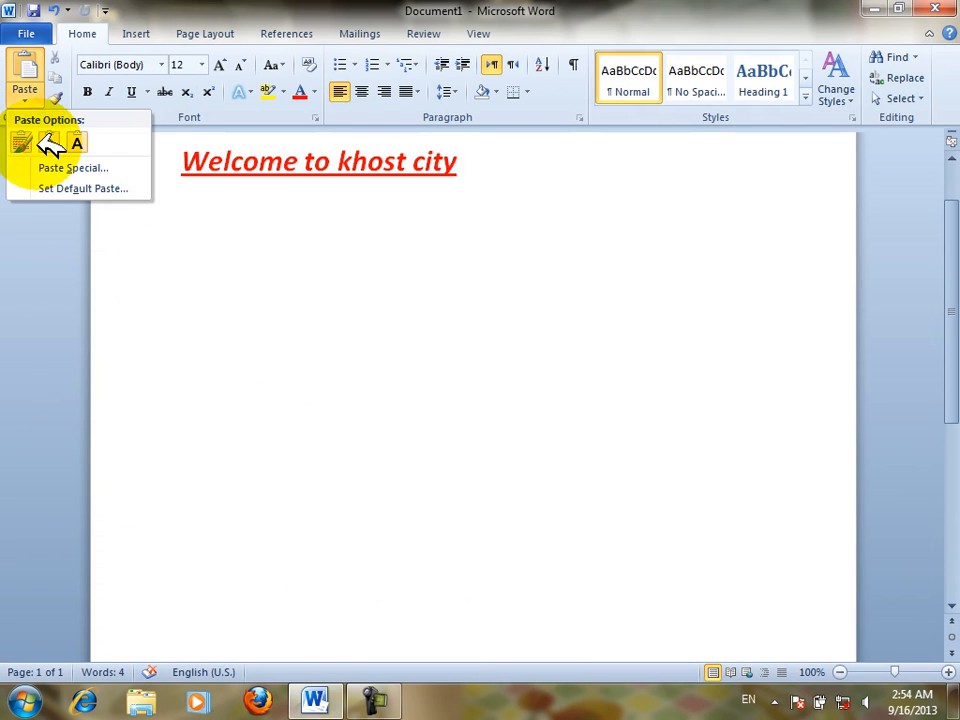
left_click(60, 168)
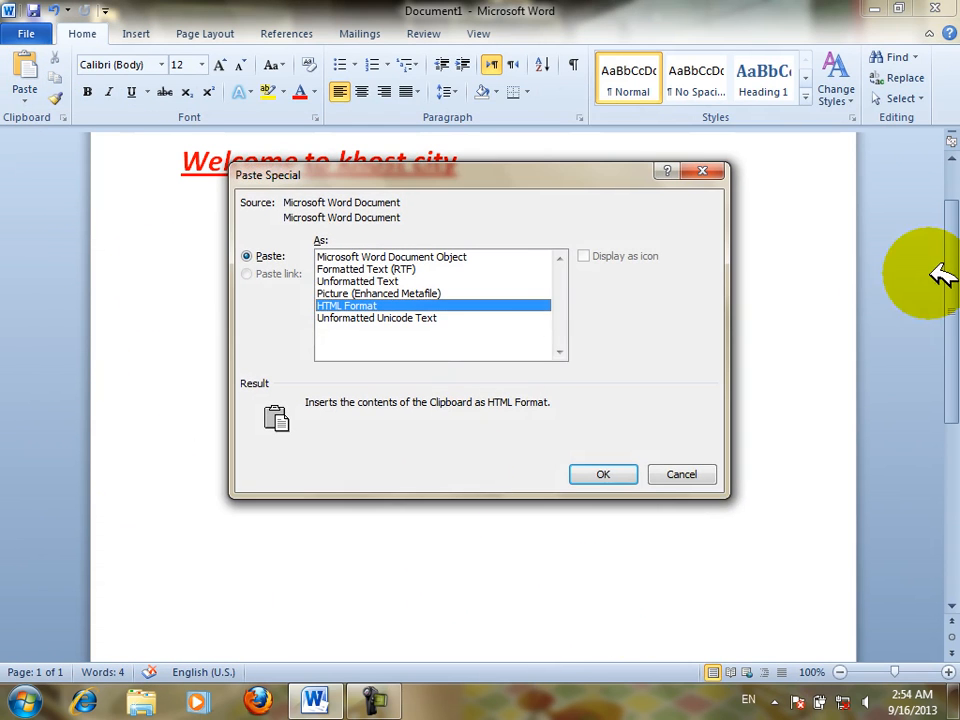
left_click(690, 474)
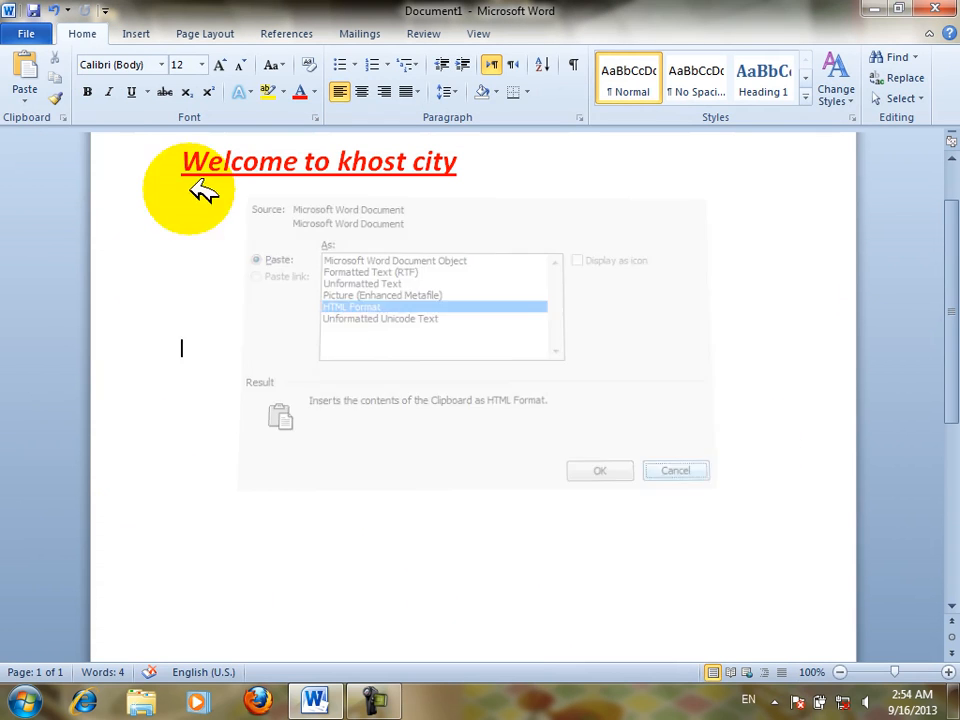
- Review the default paste choices for pasting within the same document, cancel the settings, and preview the Keep Text Only paste option
left_click(37, 92)
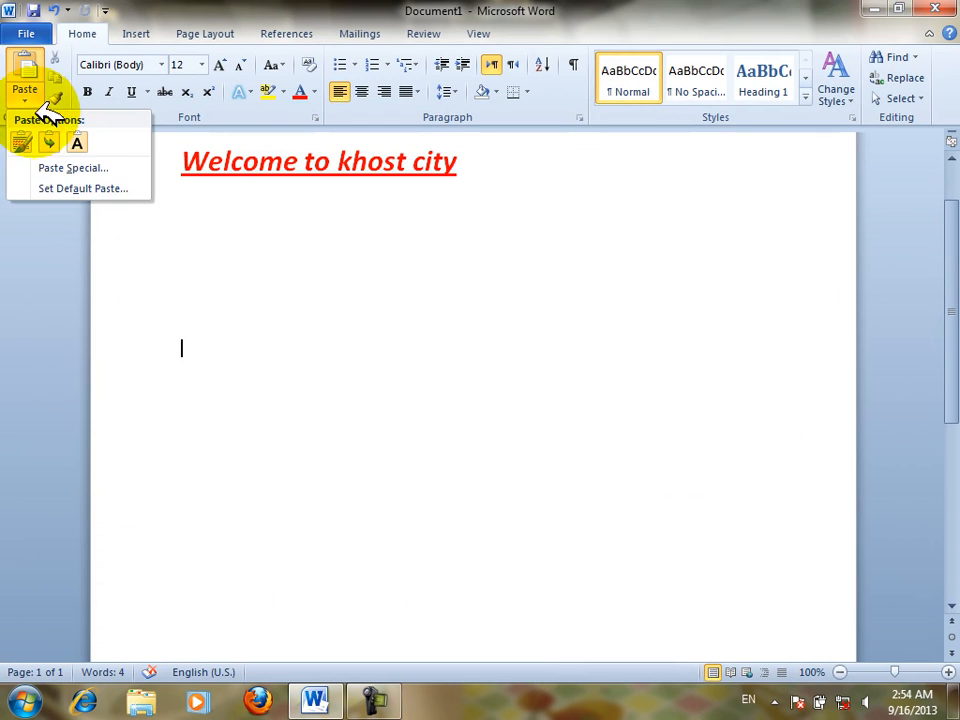
left_click(100, 192)
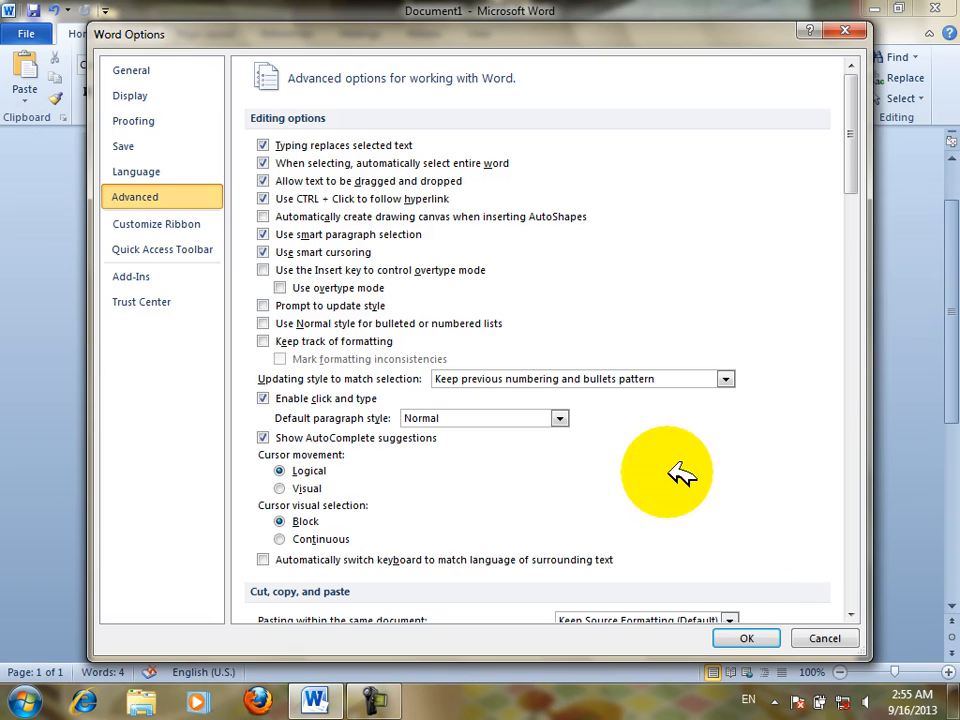
left_click_drag(866, 158, 866, 187)
left_click(589, 507)
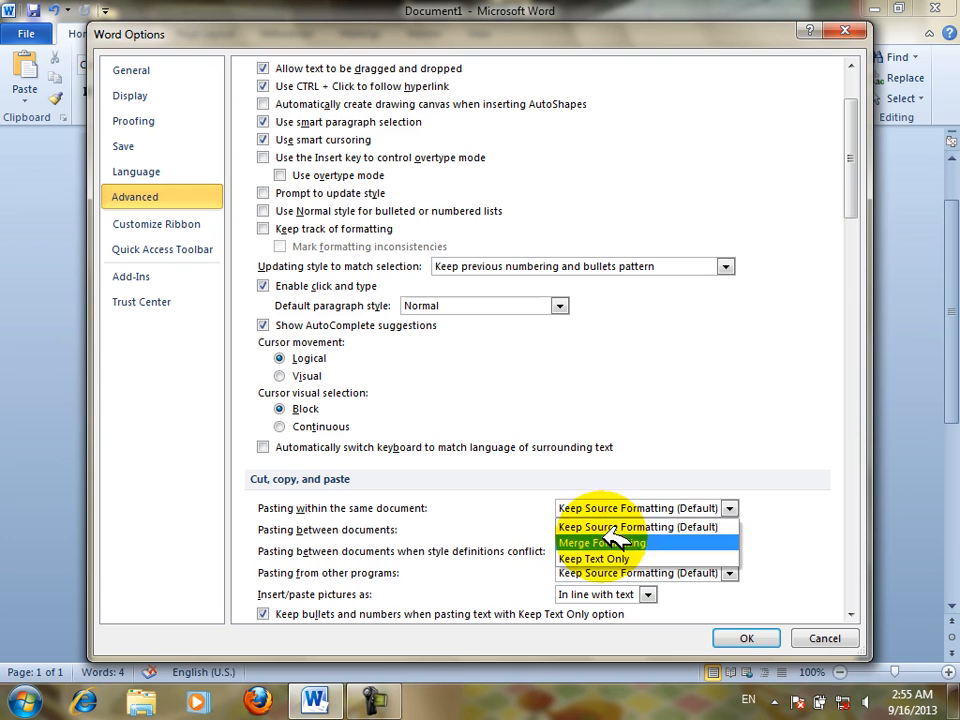
left_click(826, 638)
left_click(25, 98)
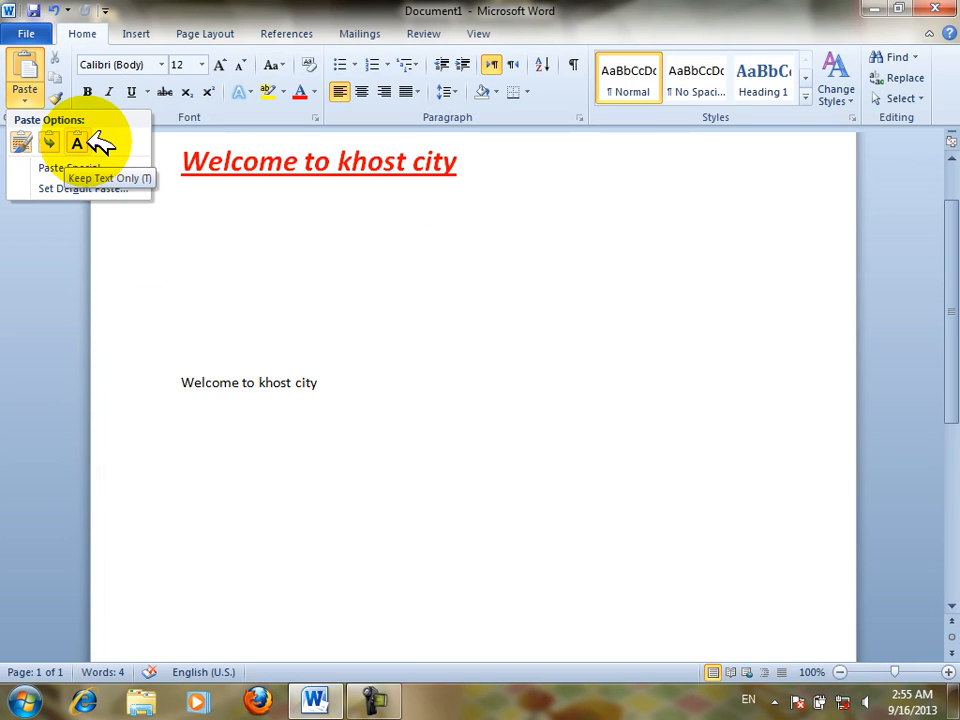
left_click(384, 553)
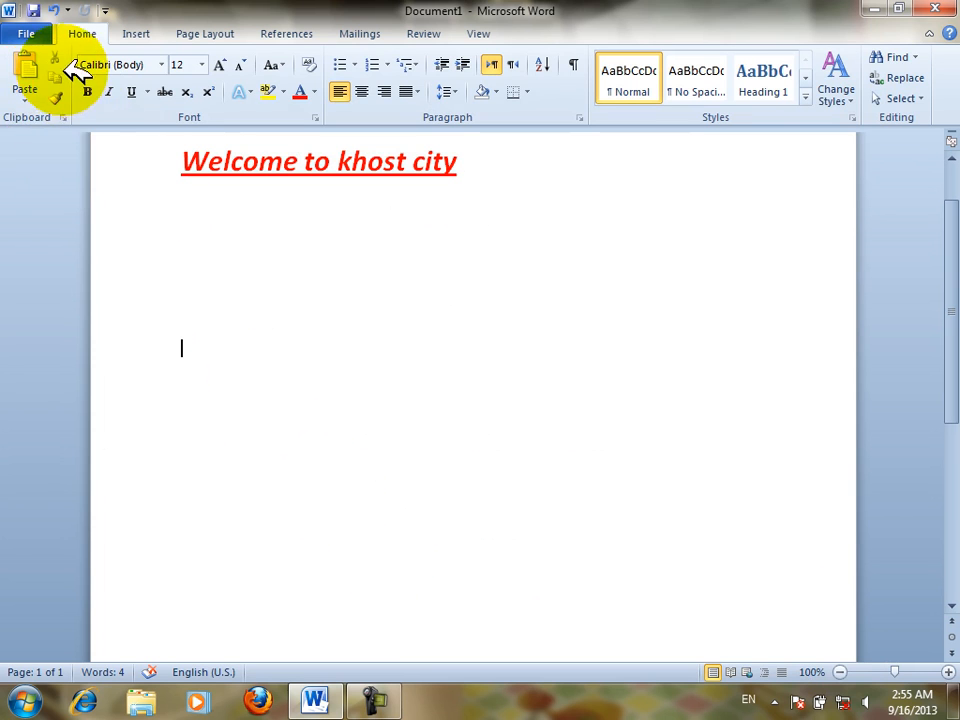
- Cut the red "Welcome to khost city" heading and paste it four times further down the page
left_click(490, 246)
left_click_drag(491, 175, 76, 37)
key("ctrl+c")
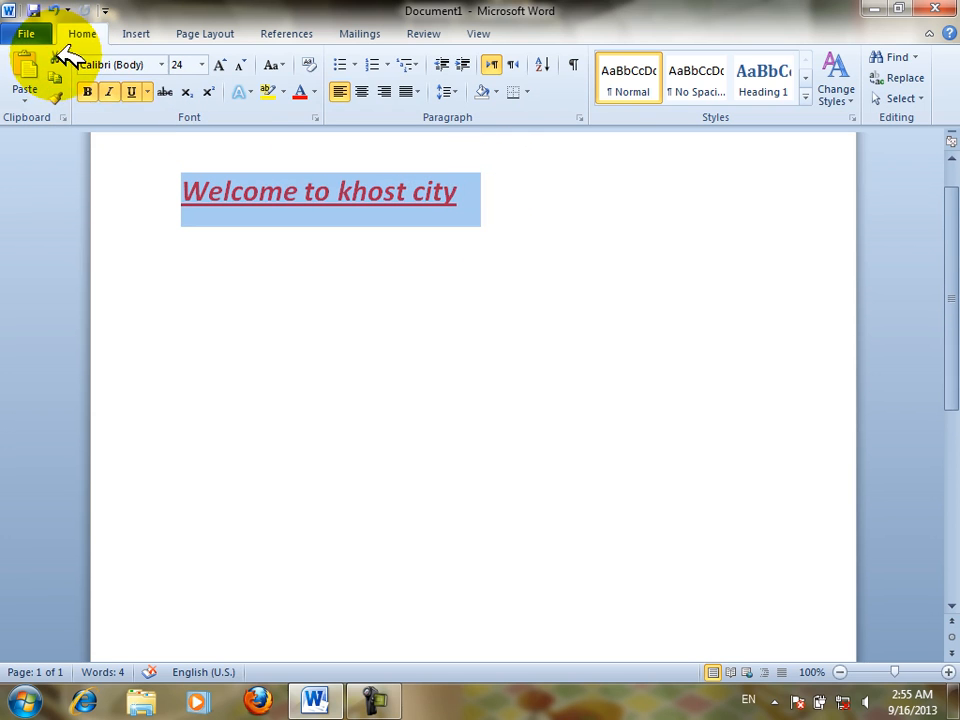
left_click(57, 59)
double_click(204, 342)
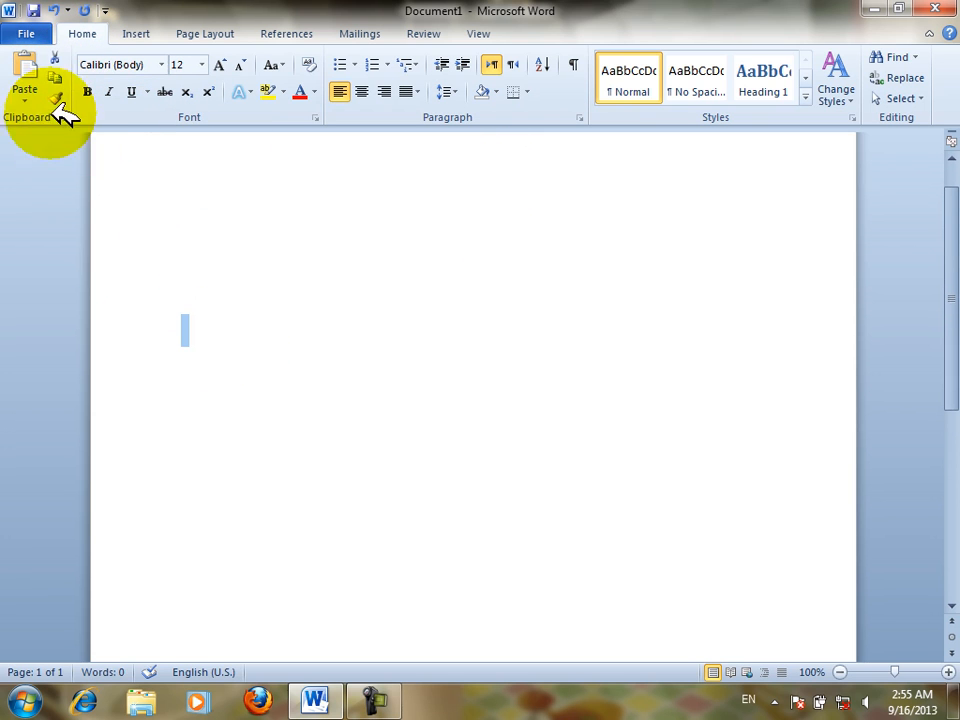
left_click(30, 75)
left_click(30, 75)
left_click(30, 75)
left_click(30, 75)
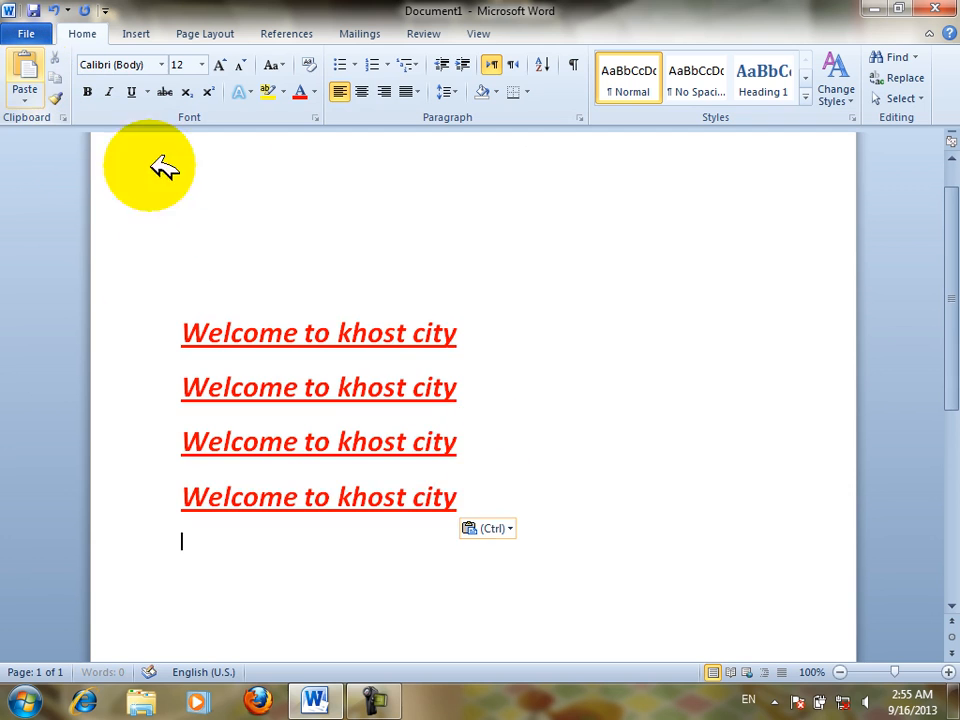
- Undo the four pastes and the cut of the "Welcome to khost city" heading
left_click_drag(366, 475, 121, 237)
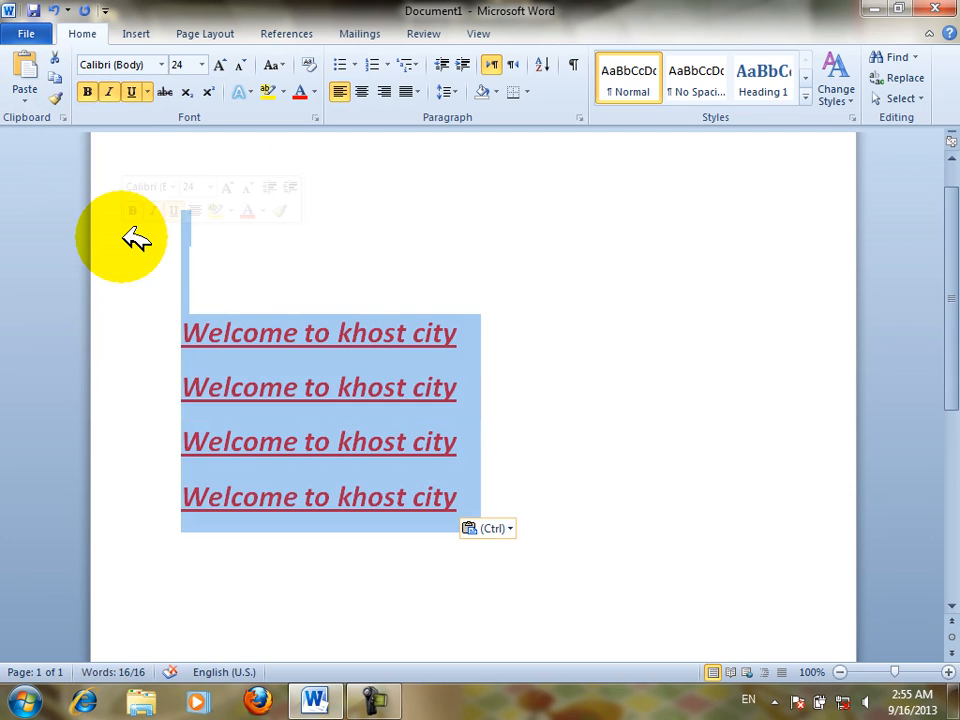
key("ctrl+z")
key("ctrl+z")
key("ctrl+z")
key("ctrl+z")
key("ctrl+z")
left_click(283, 286)
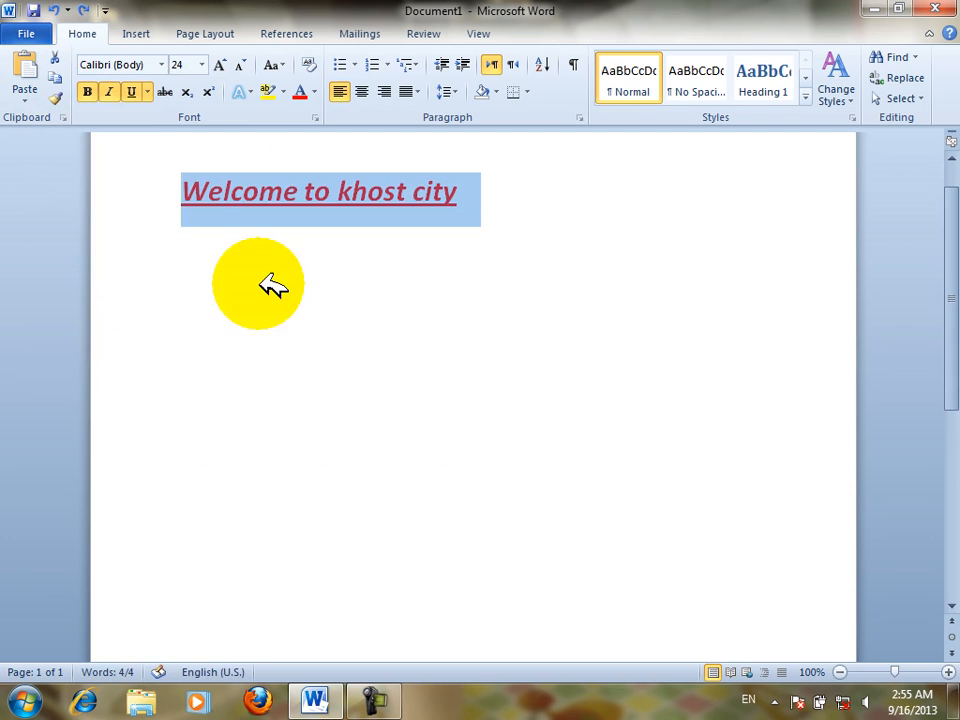
- Copy the "Welcome to khost city" heading and paste the copy a few lines below the original
left_click_drag(488, 206, 185, 170)
key("ctrl+c")
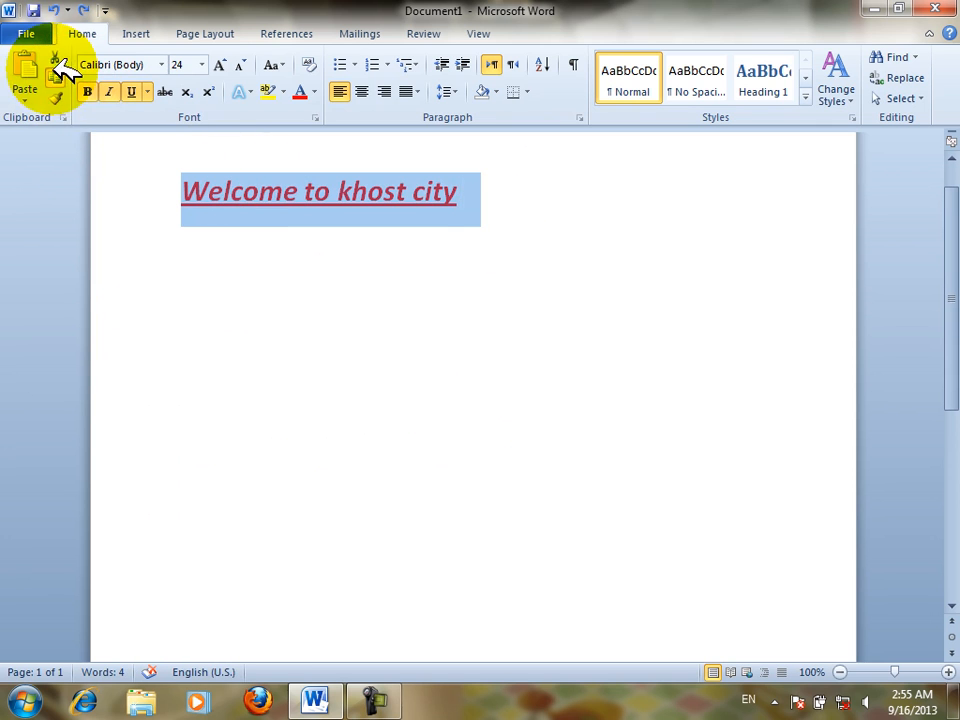
left_click(58, 74)
left_click(183, 378)
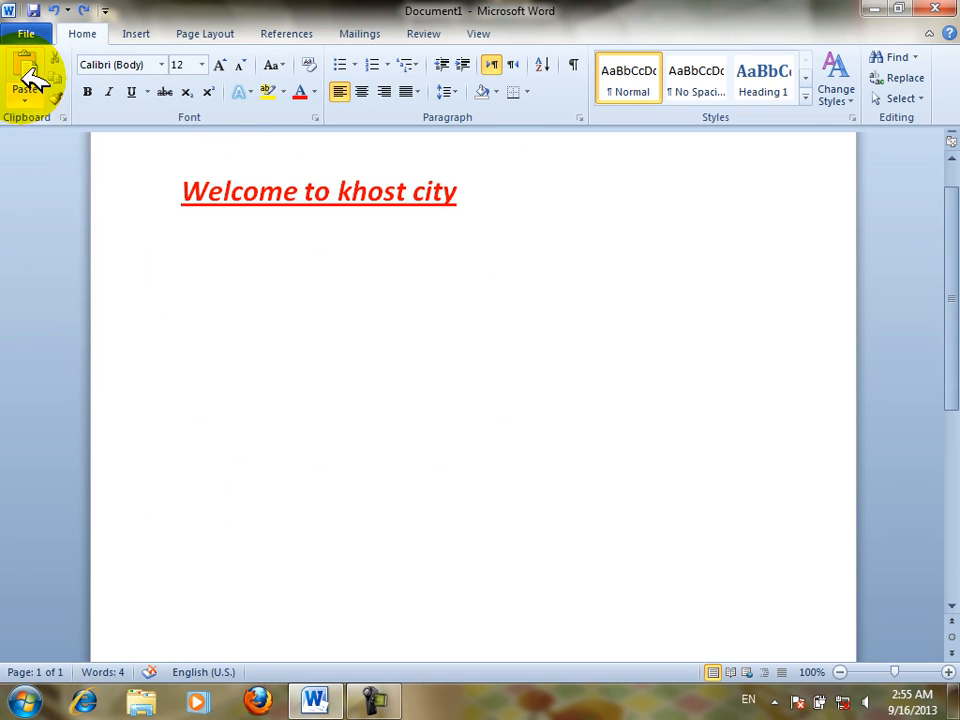
left_click(33, 78)
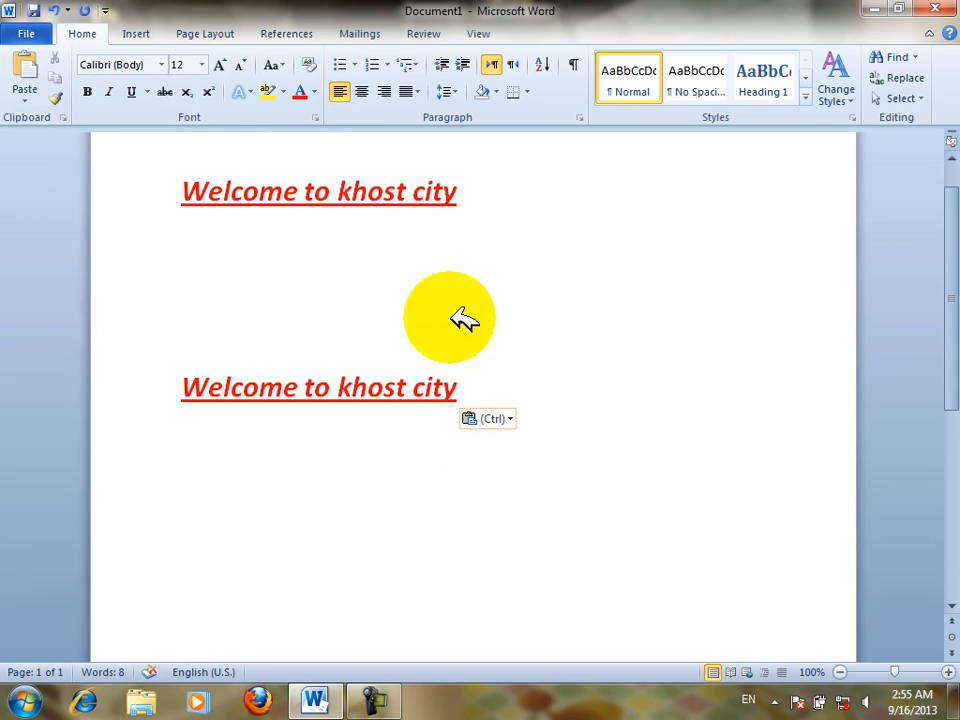
- Delete the pasted heading copy and write the sample line "Sdafsdfdsfdsafdsfdsafsdfsd asdfsd ssd" a few lines below the heading
left_click_drag(482, 385, 96, 260)
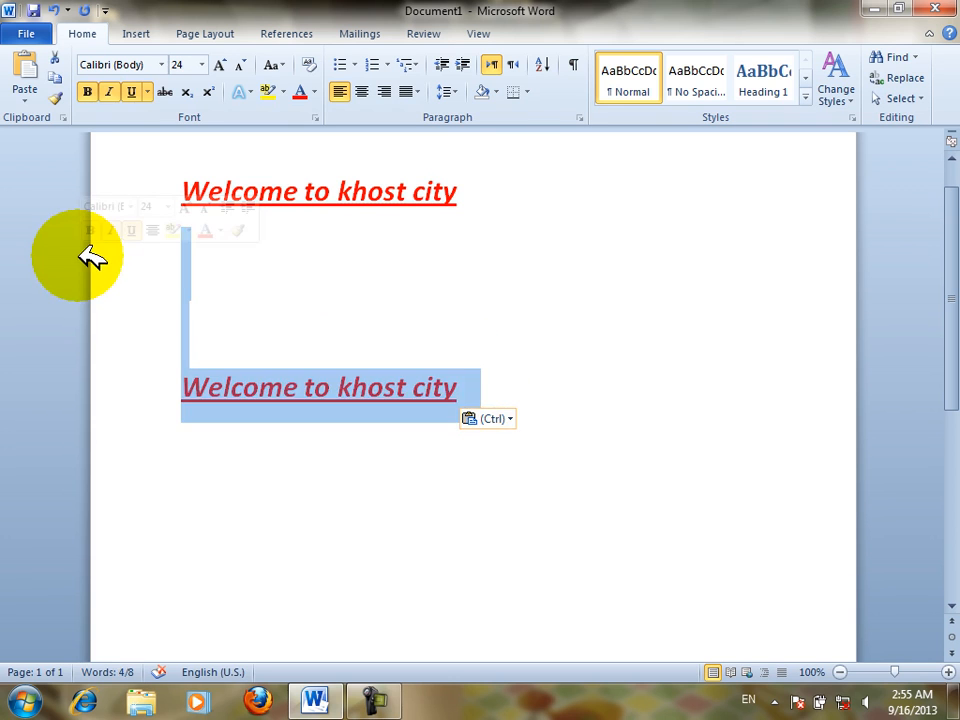
key("Delete")
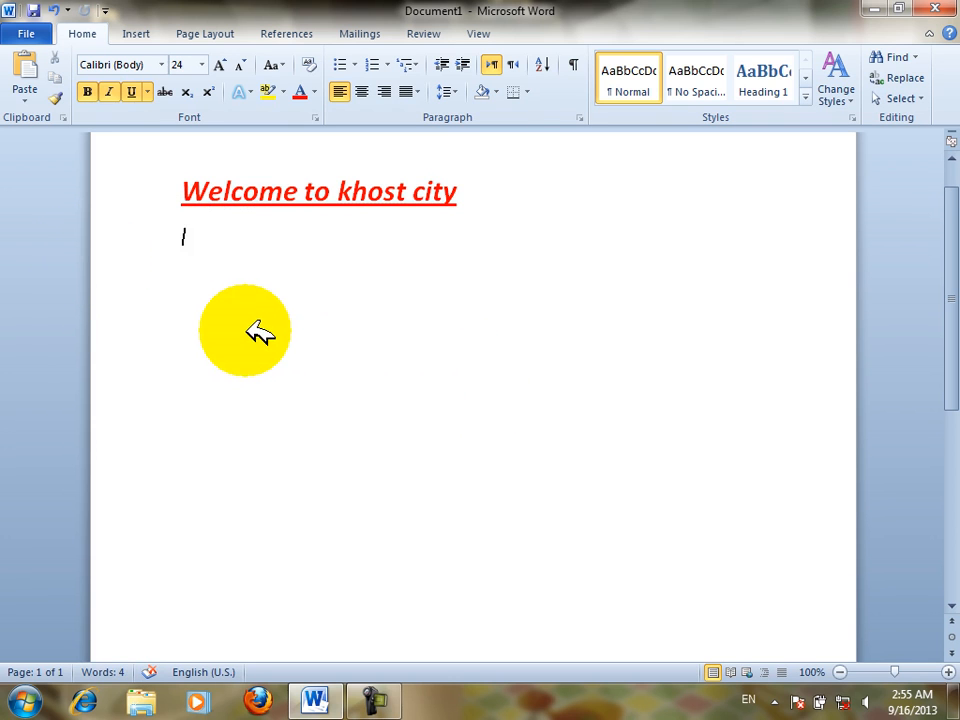
double_click(186, 368)
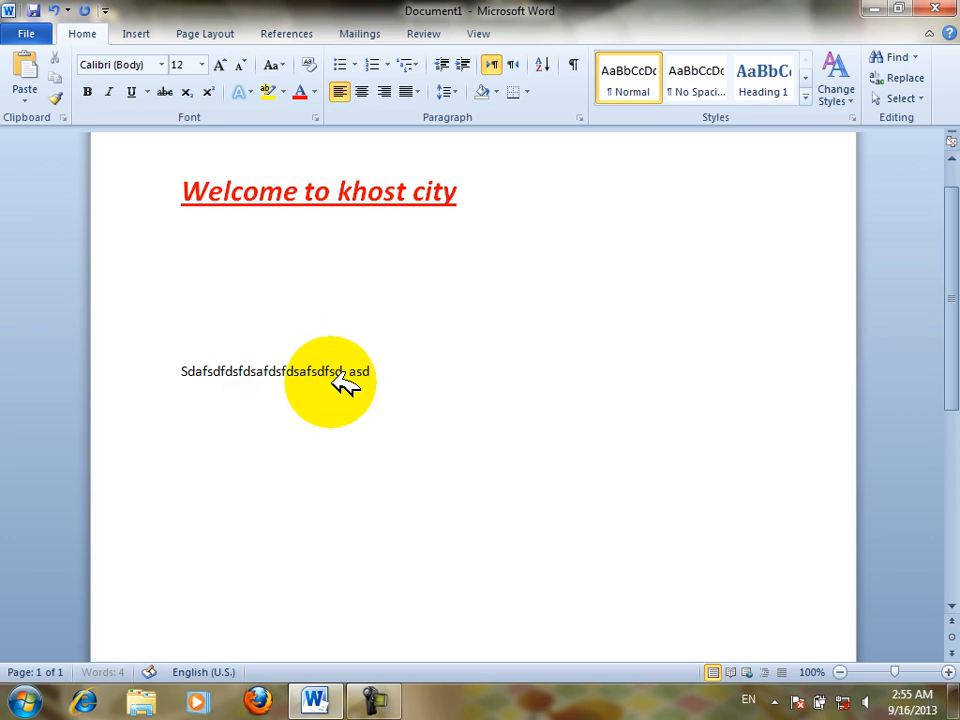
type("fsd ssd")
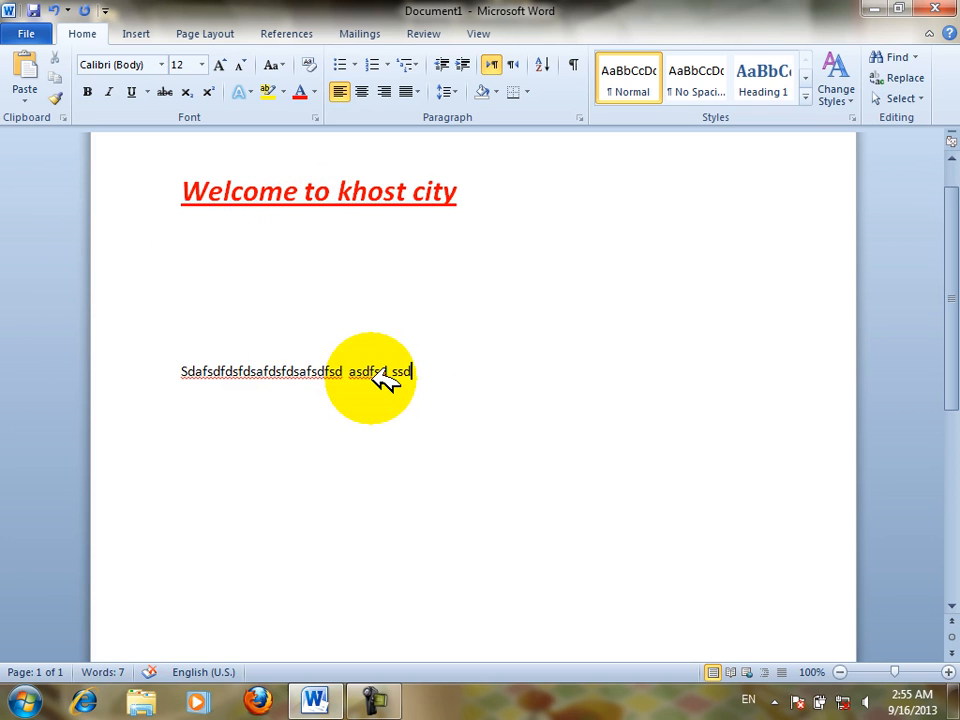
- Use Format Painter to copy the heading's formatting onto the sample line
left_click_drag(488, 206, 189, 167)
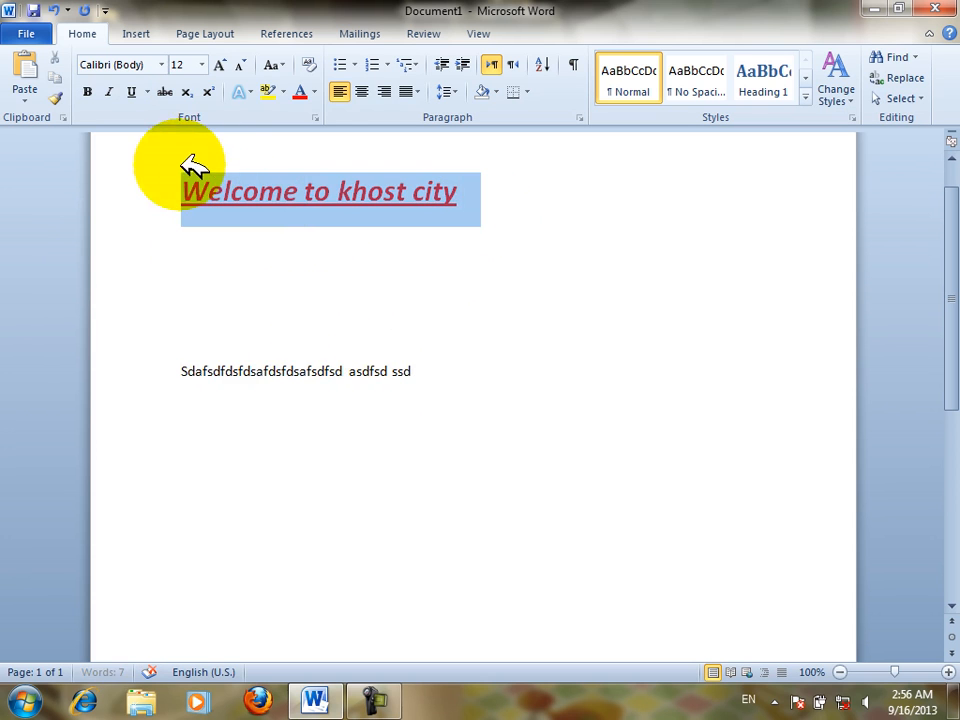
left_click(56, 97)
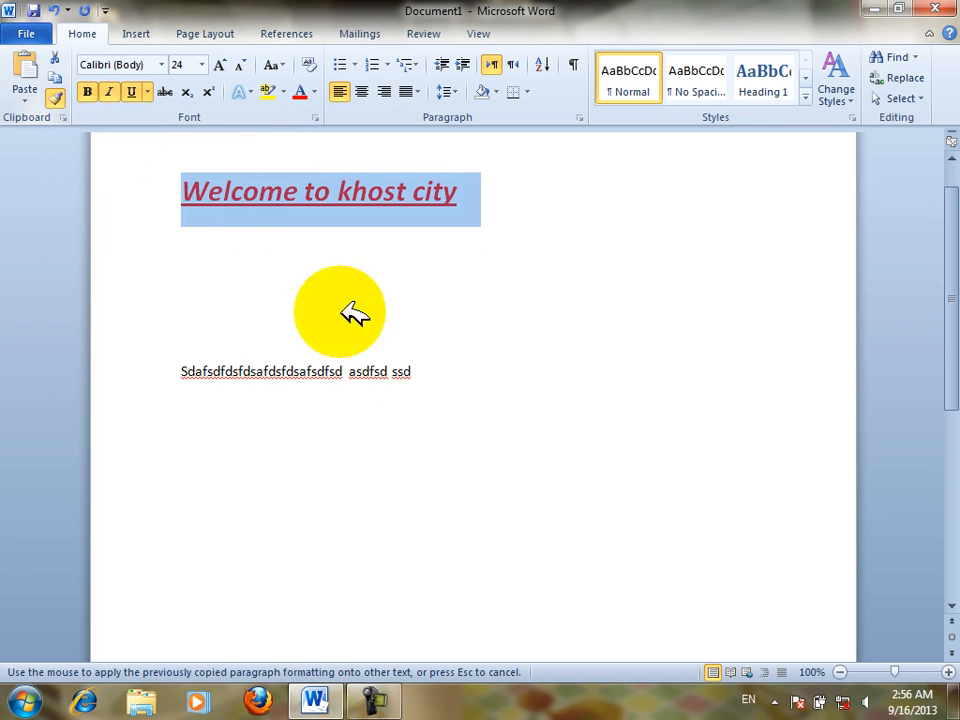
left_click_drag(430, 371, 240, 362)
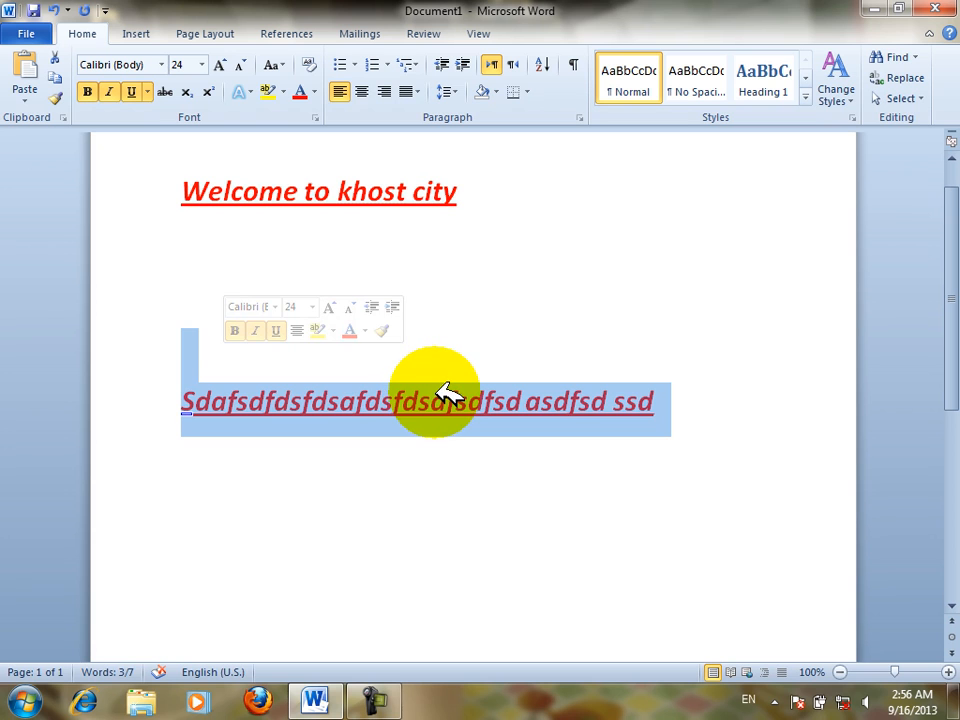
- Replace the sample line with "sdrsafsdfsdafsdfdsfasfdsaf" and apply the heading's formatting to it with Format Painter
key("Delete")
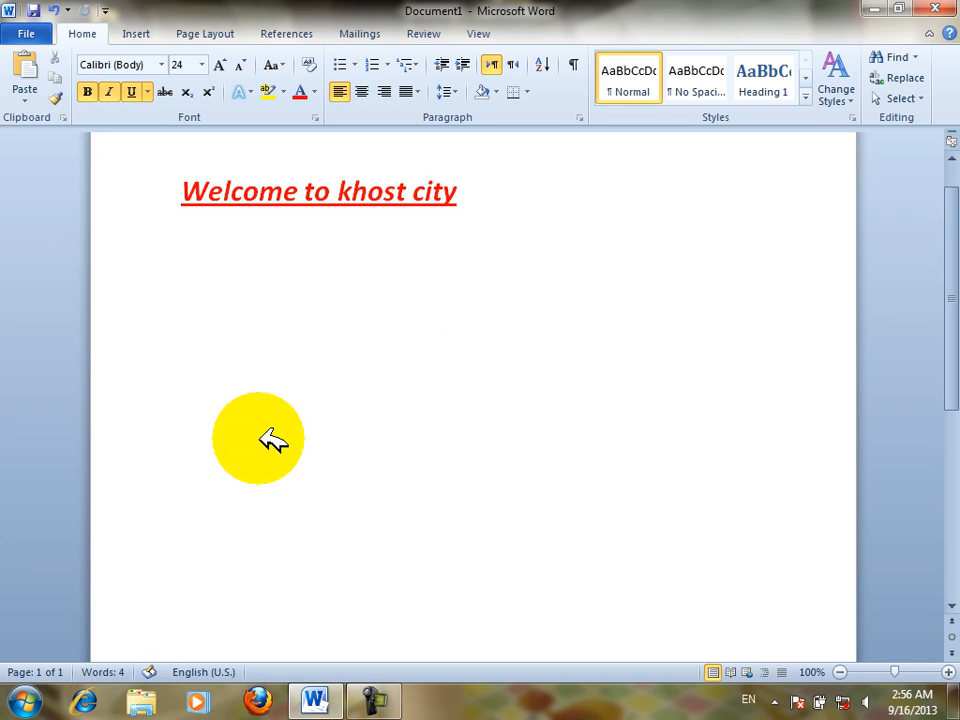
type("sdrsafsdfsdafsdfdsfasfdsaf")
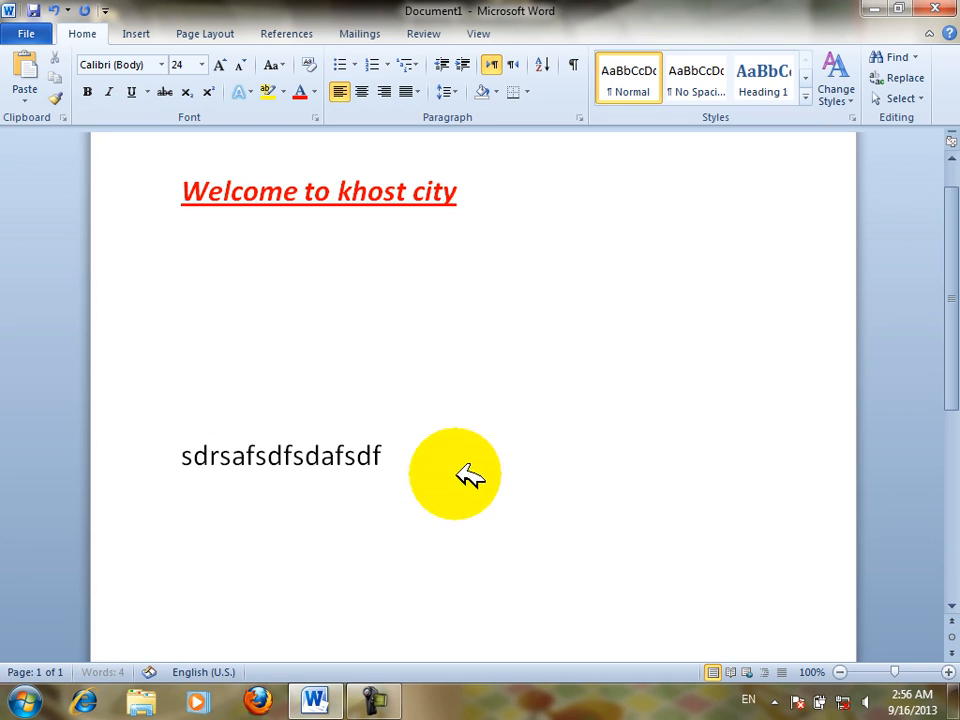
left_click(415, 185)
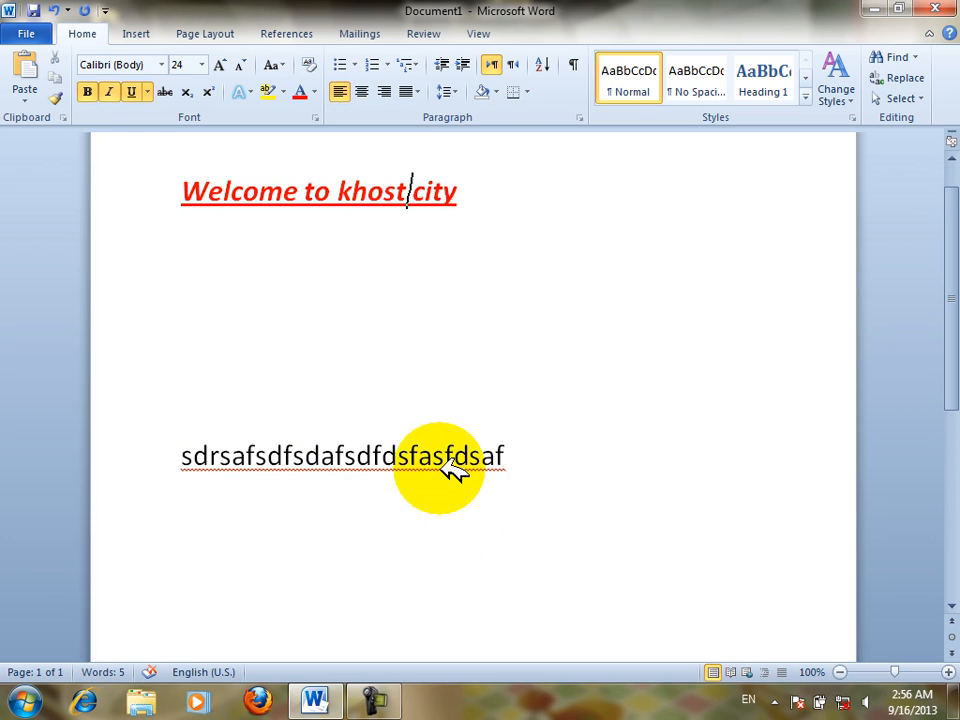
left_click(354, 190)
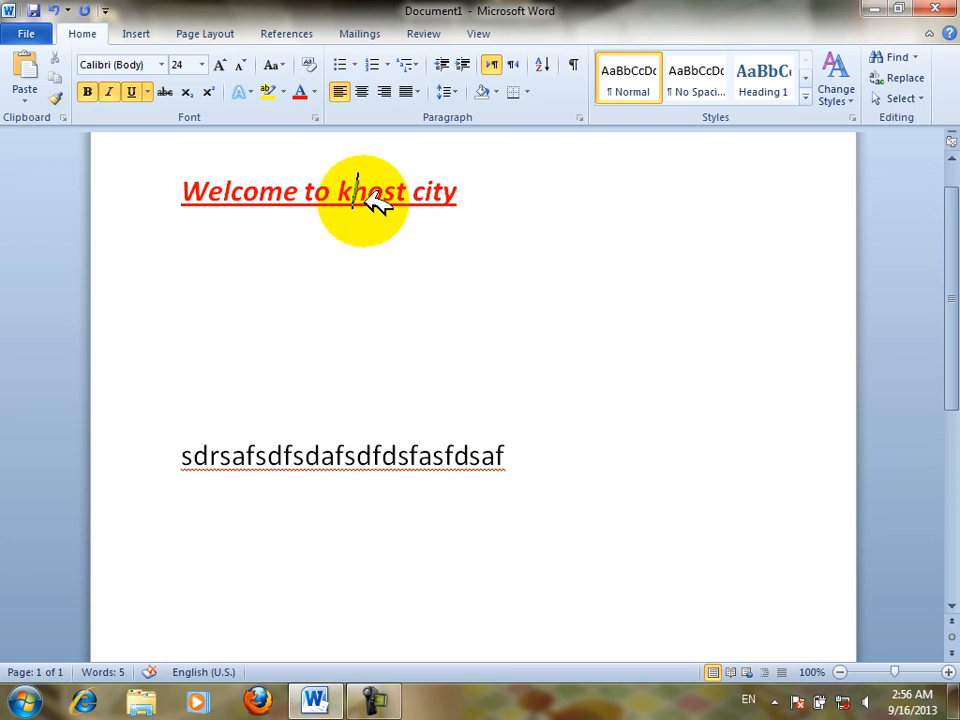
left_click(55, 97)
mouse_move(525, 467)
left_mouse_down()
mouse_move(311, 467)
mouse_move(139, 435)
left_mouse_up()
left_click(312, 193)
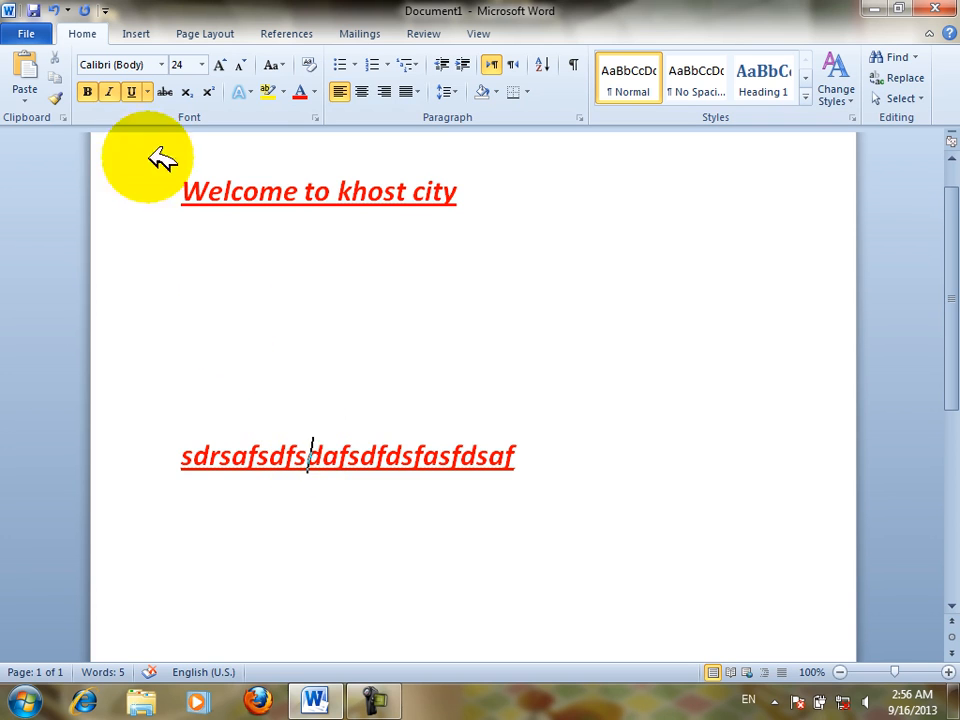
left_click(472, 330)
left_click(531, 453)
- Clear the whole document and generate three sample paragraphs with =rand()
left_click_drag(251, 415, 58, 355)
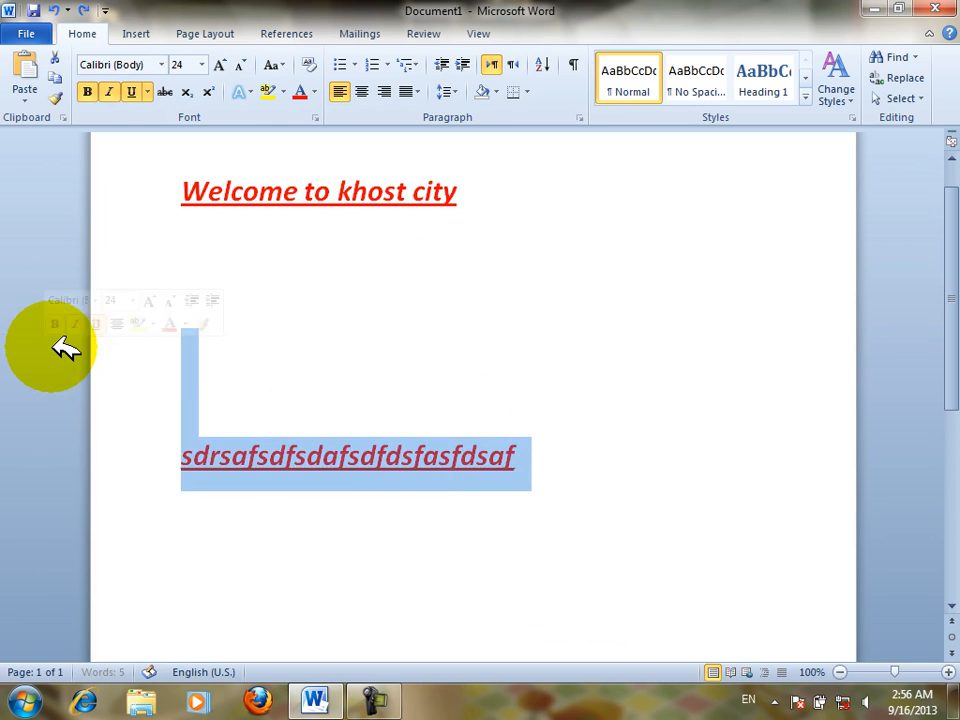
type("fasdf")
key("ctrl+a")
key("Delete")
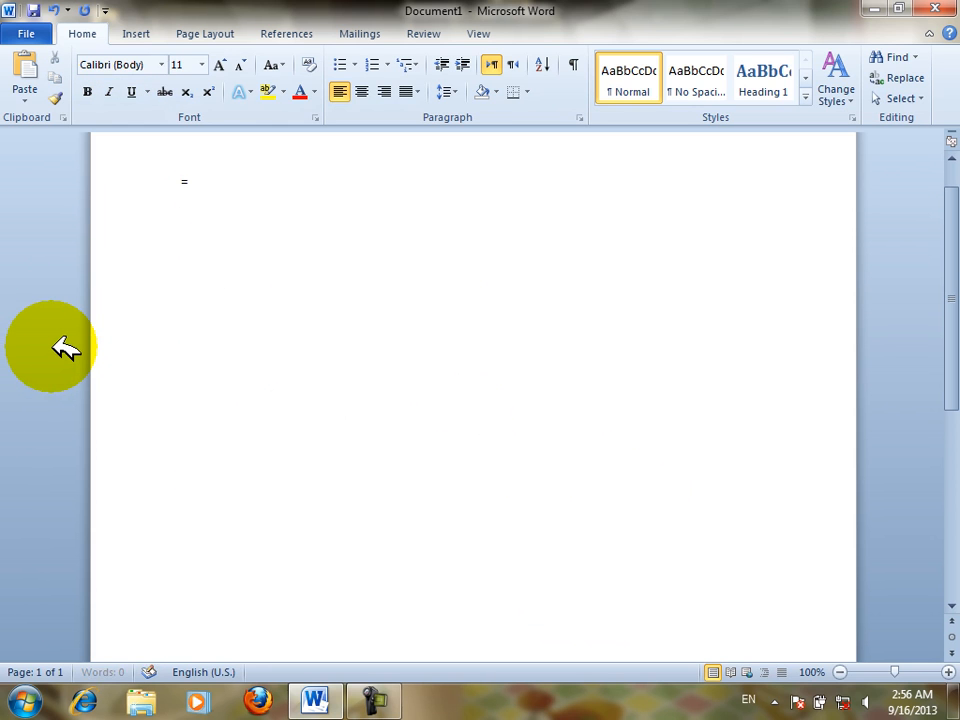
type("=rand()")
key("Return")
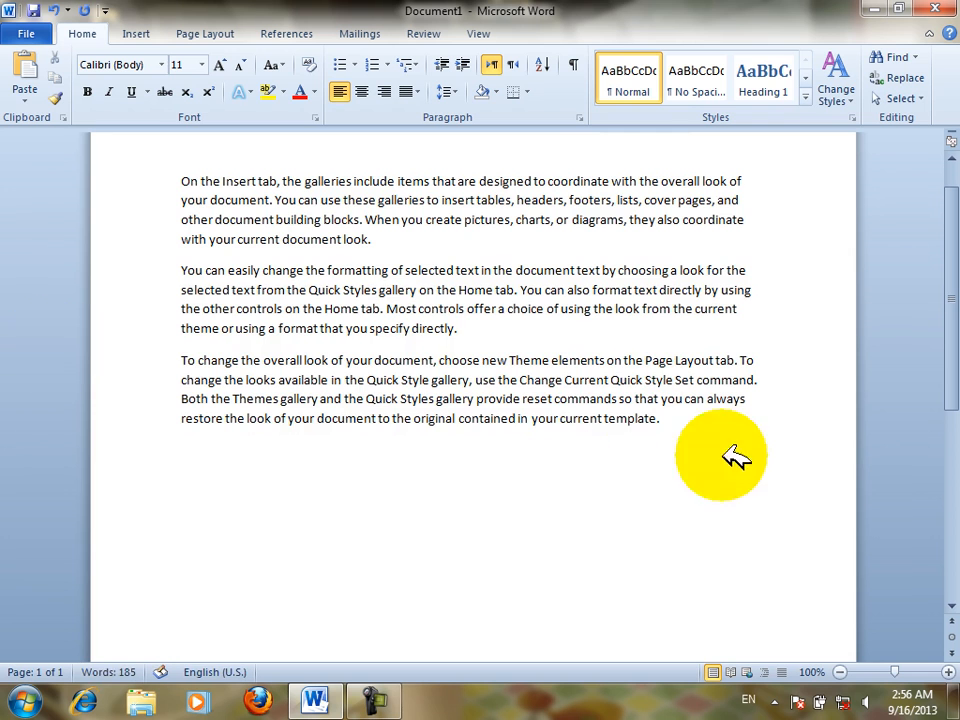
- Preview various fonts from the font list on the selected sample paragraphs and close the list without choosing one
left_click_drag(704, 436, 79, 193)
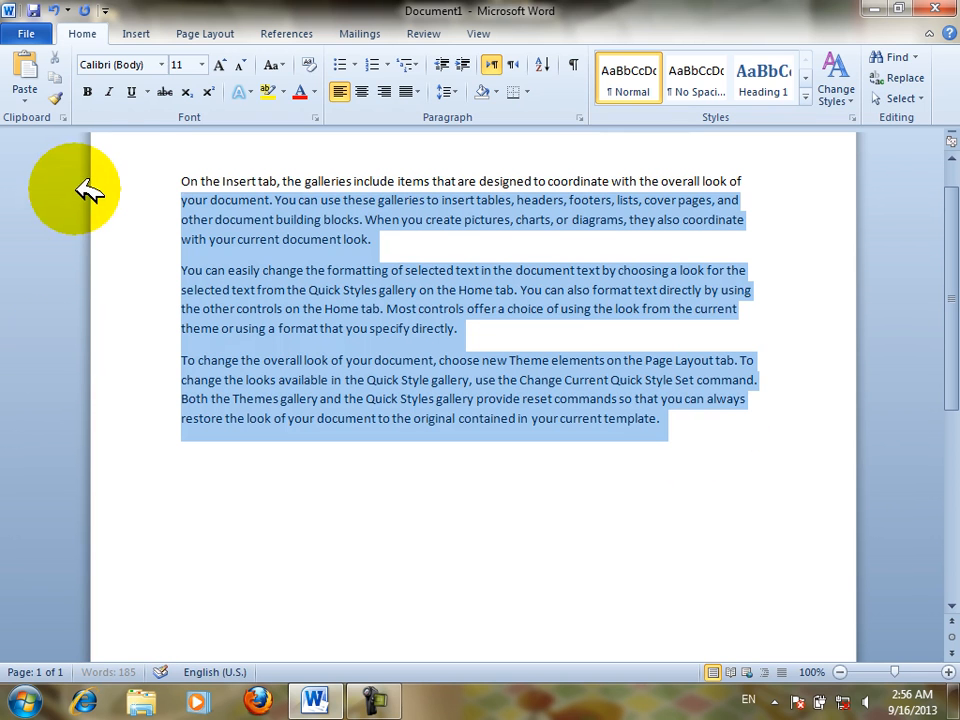
left_click(160, 64)
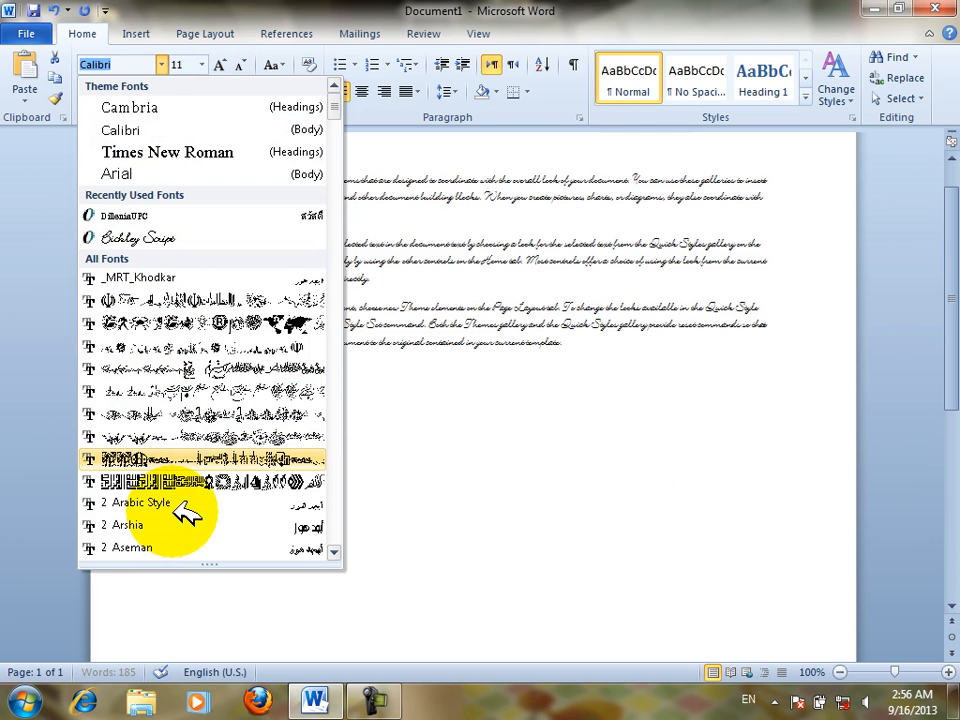
scroll(185, 520, "down", 7)
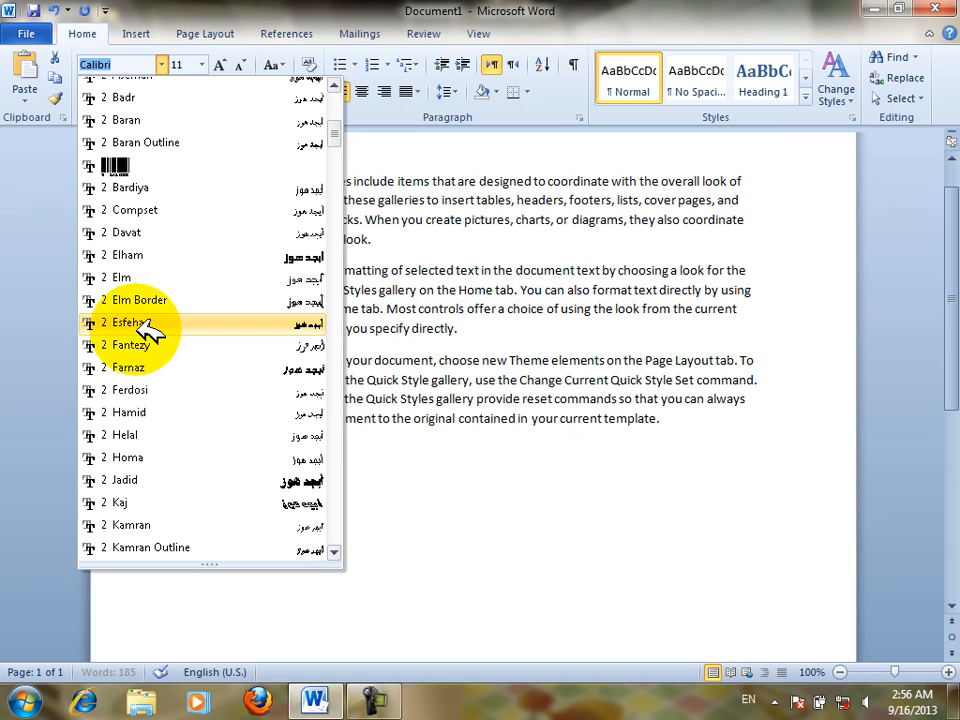
scroll(205, 455, "down", 10)
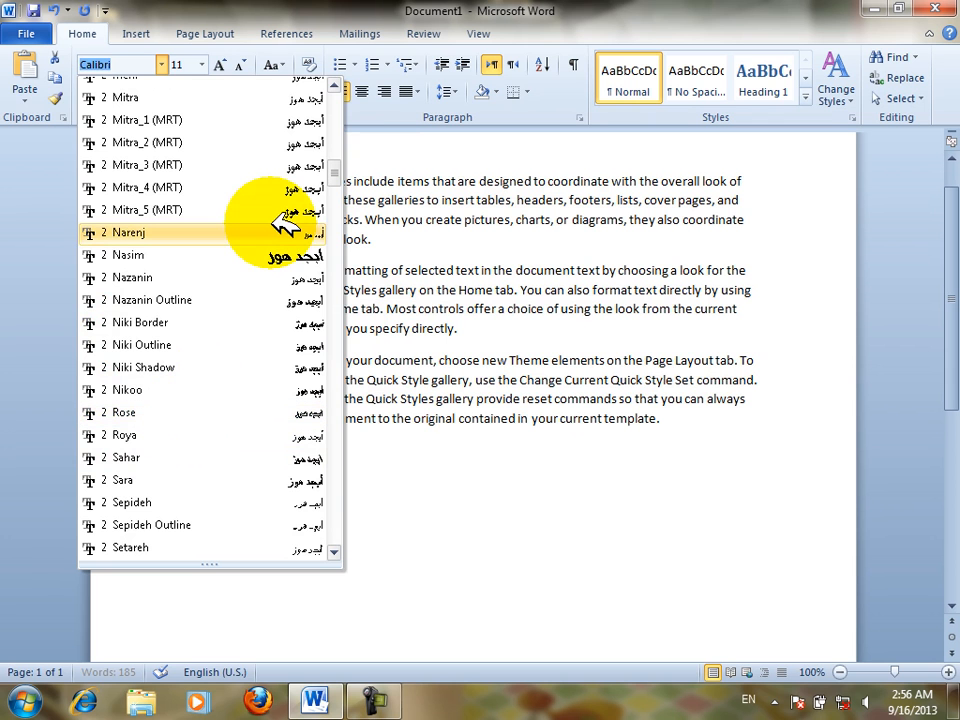
left_click(592, 427)
left_click(524, 396)
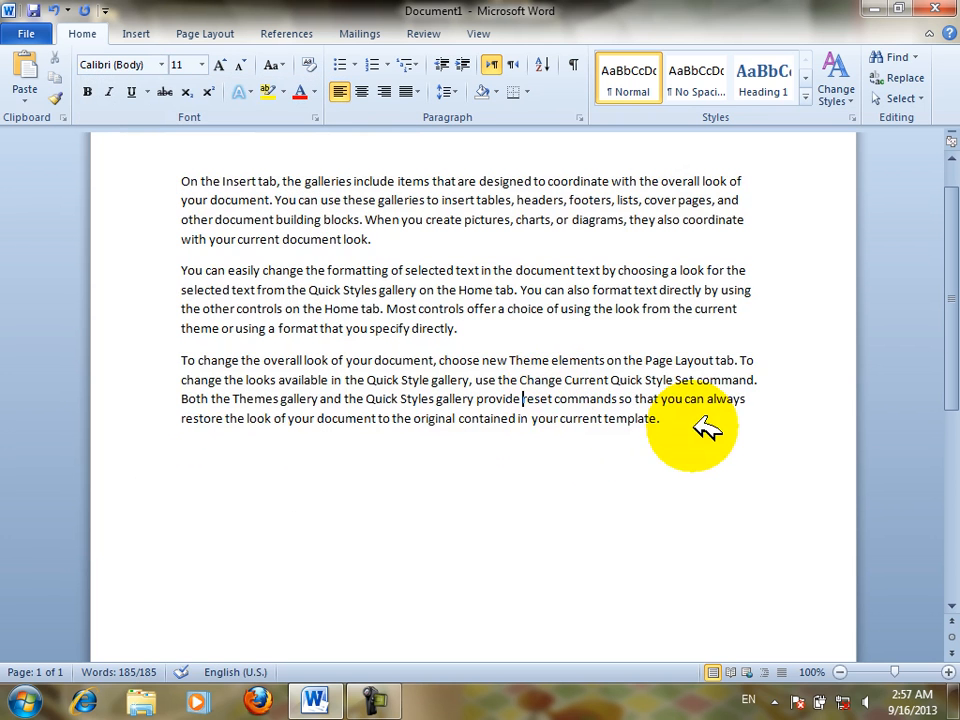
- Change the font of all the sample paragraphs to Kunstler Script
key("ctrl+a")
left_click(161, 64)
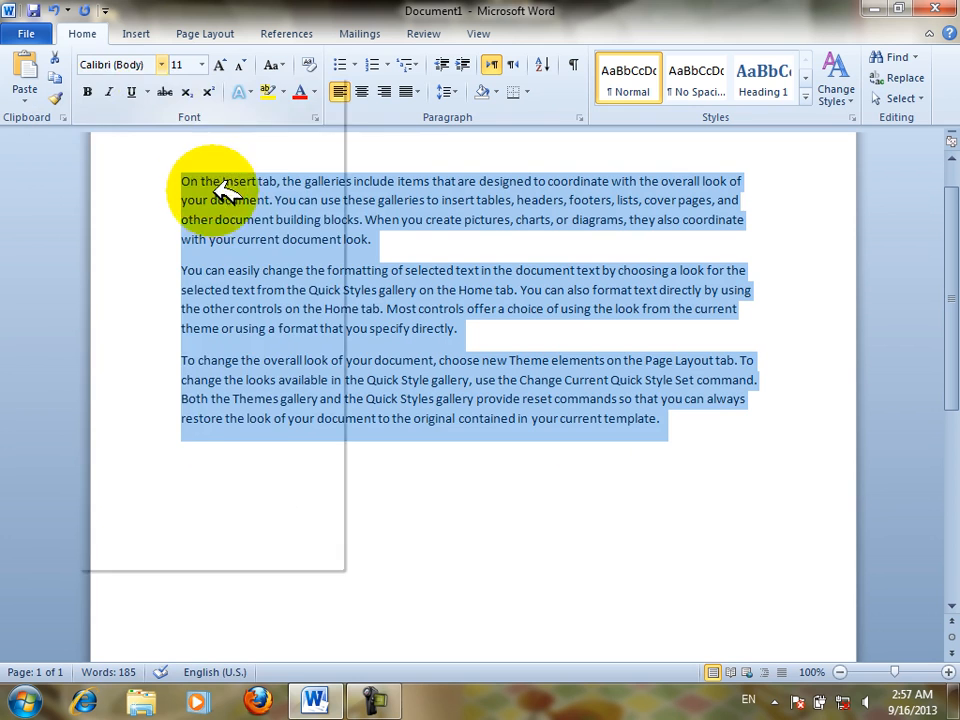
left_click_drag(345, 108, 343, 396)
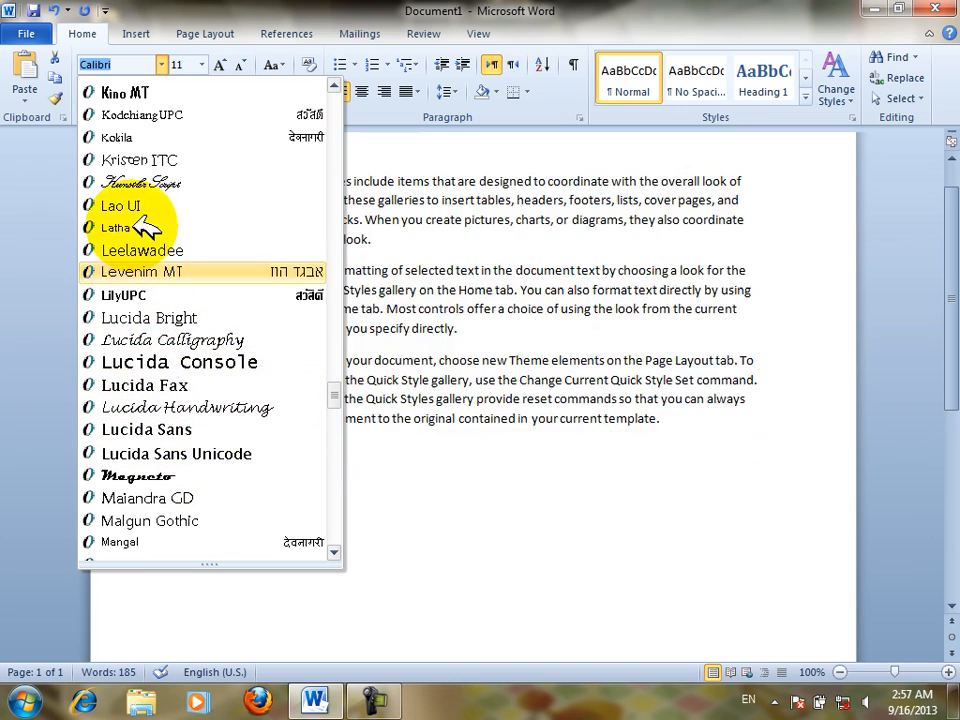
left_click(163, 183)
left_click(510, 352)
- Enlarge the text of all the paragraphs step by step to 23 pt
key("ctrl+a")
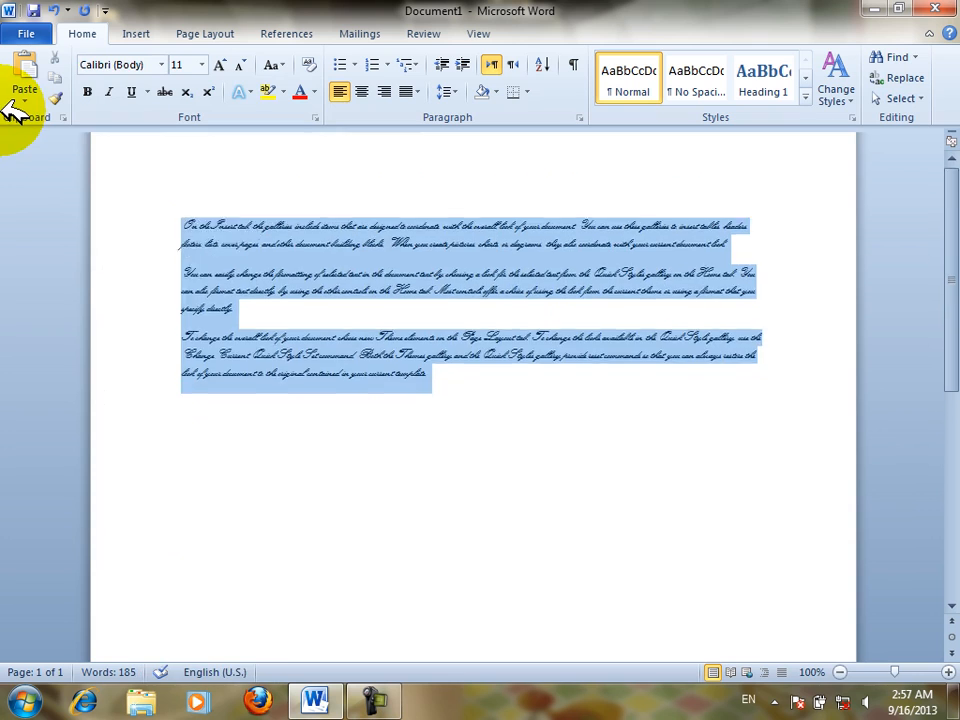
key("ctrl+shift+period")
key("ctrl+shift+period")
key("ctrl+shift+period")
key("ctrl+shift+period")
key("ctrl+shift+period")
key("ctrl+shift+period")
key("ctrl+shift+period")
key("ctrl+shift+period")
key("ctrl+shift+period")
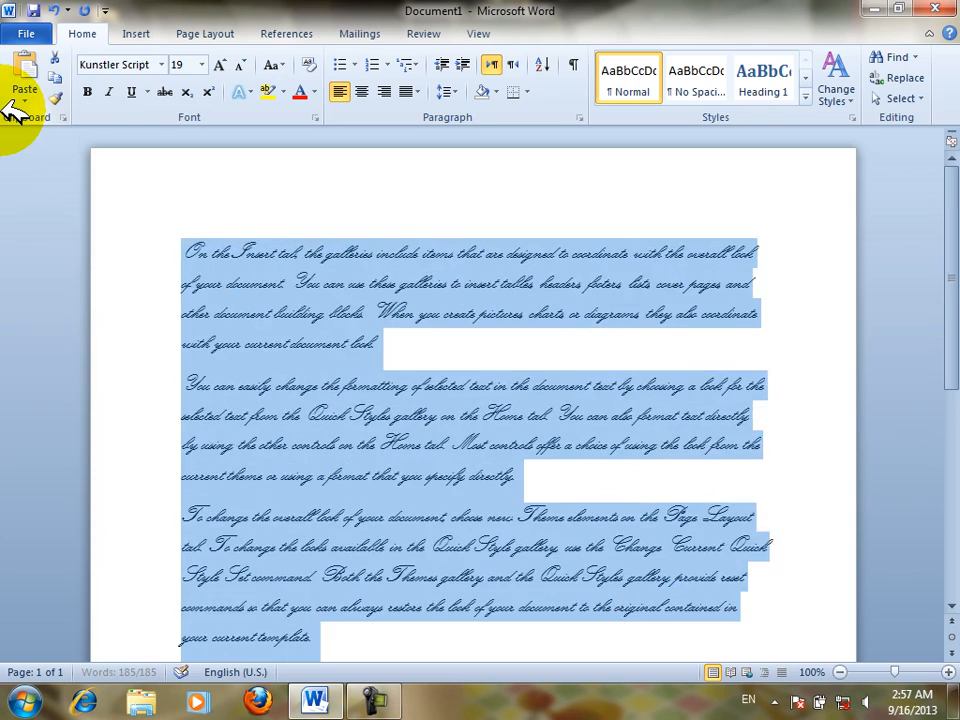
left_click(205, 290)
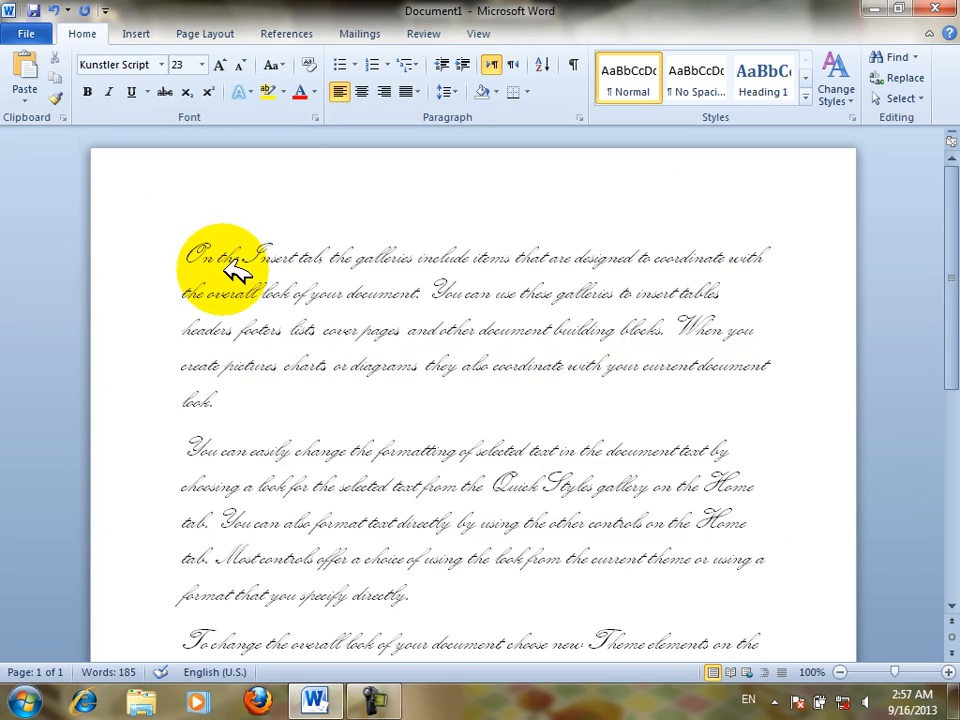
- Shrink the text of the whole document one point at a time to 18 pt
key("ctrl+a")
key("ctrl+shift+comma")
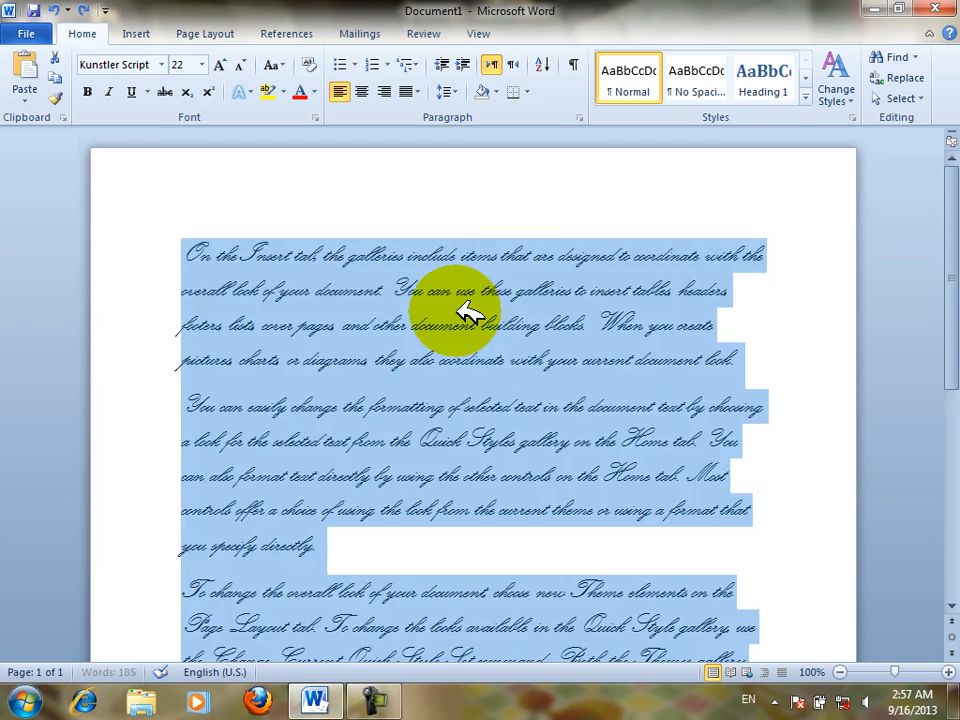
key("ctrl+bracketleft")
key("ctrl+bracketleft")
key("ctrl+bracketleft")
key("ctrl+bracketleft")
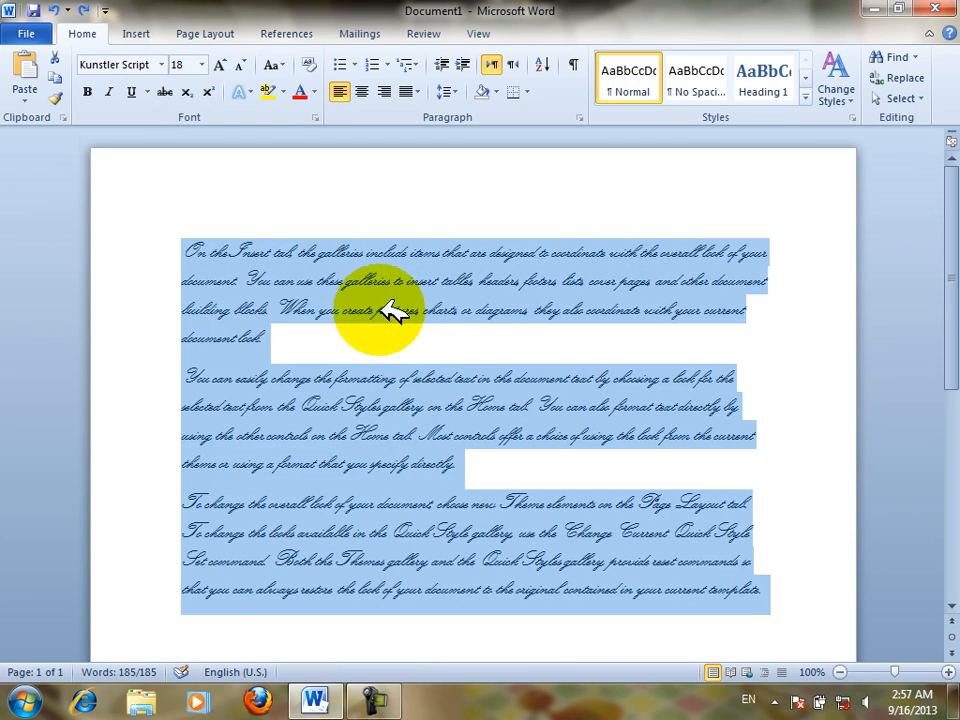
- Change the font of the selected paragraphs to Times New Roman, and look through the font sizes without choosing one
left_click(163, 65)
left_click(212, 152)
left_click(201, 64)
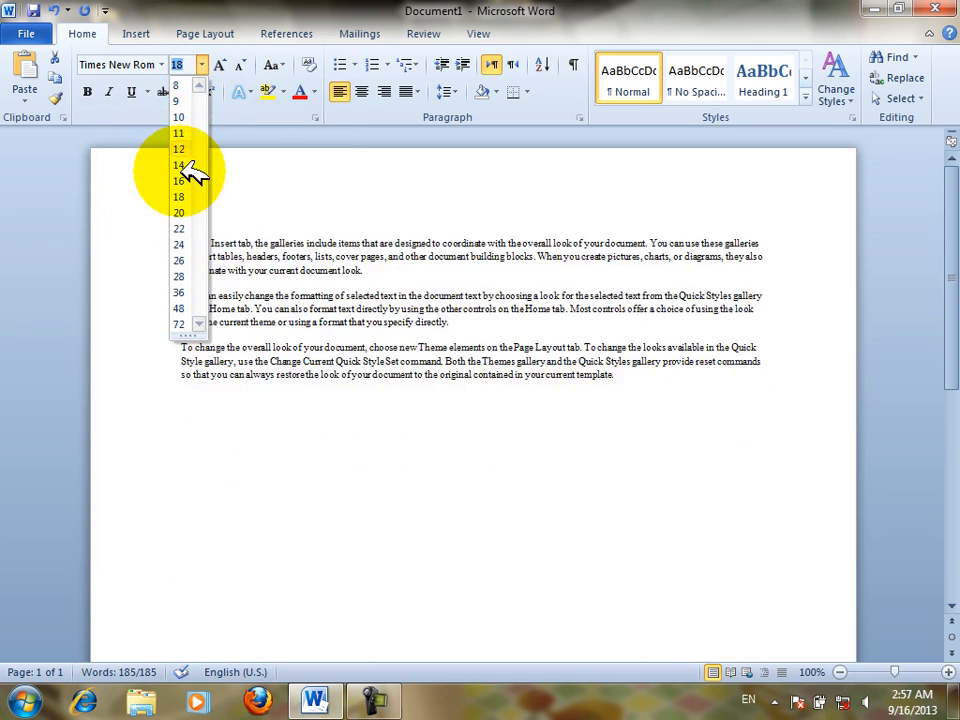
left_click(406, 362)
- Toggle bold on and off for the selected paragraphs
left_click(92, 91)
left_click(92, 91)
left_click(92, 91)
left_click(90, 91)
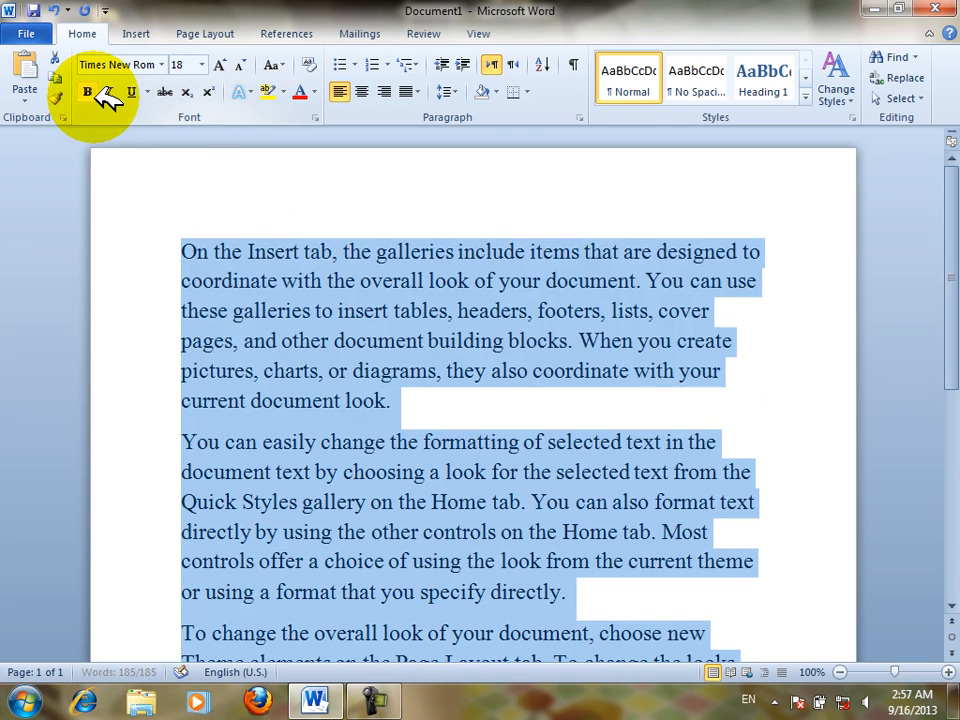
- Toggle italic on and off for the selected paragraphs
left_click(110, 91)
left_click(110, 91)
left_click(110, 91)
left_click(110, 91)
left_click(112, 90)
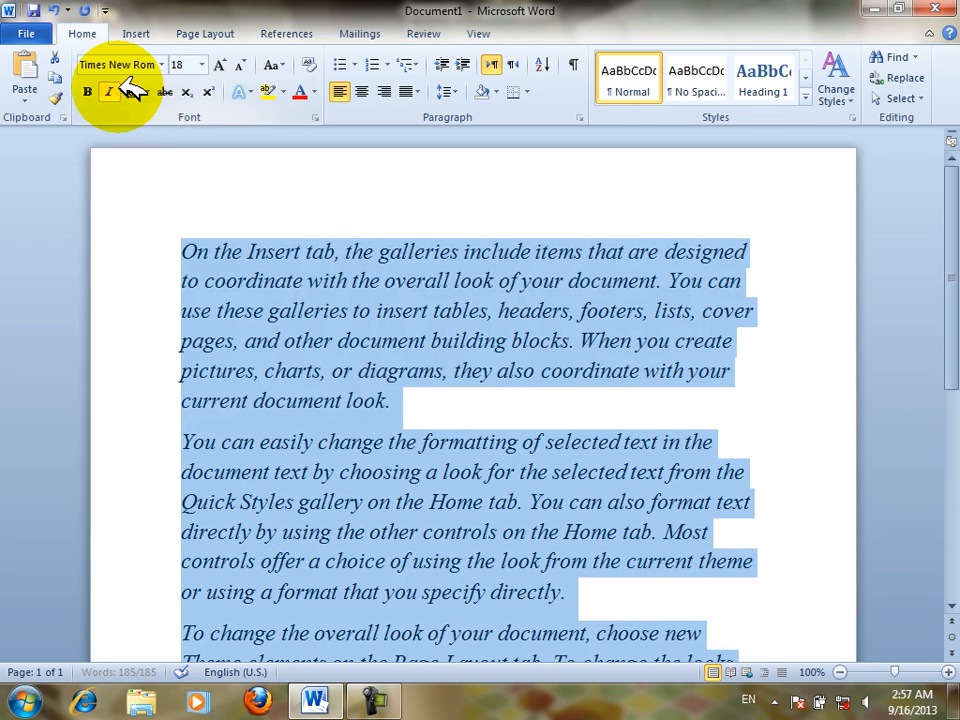
left_click(114, 91)
- Toggle underline on and off for the selected paragraphs
left_click(132, 91)
left_click(132, 91)
left_click(132, 91)
left_click(132, 91)
- Strike through all the paragraphs and remove the strikethrough again
left_click(165, 91)
left_click(165, 91)
left_click(165, 91)
left_click(458, 310)
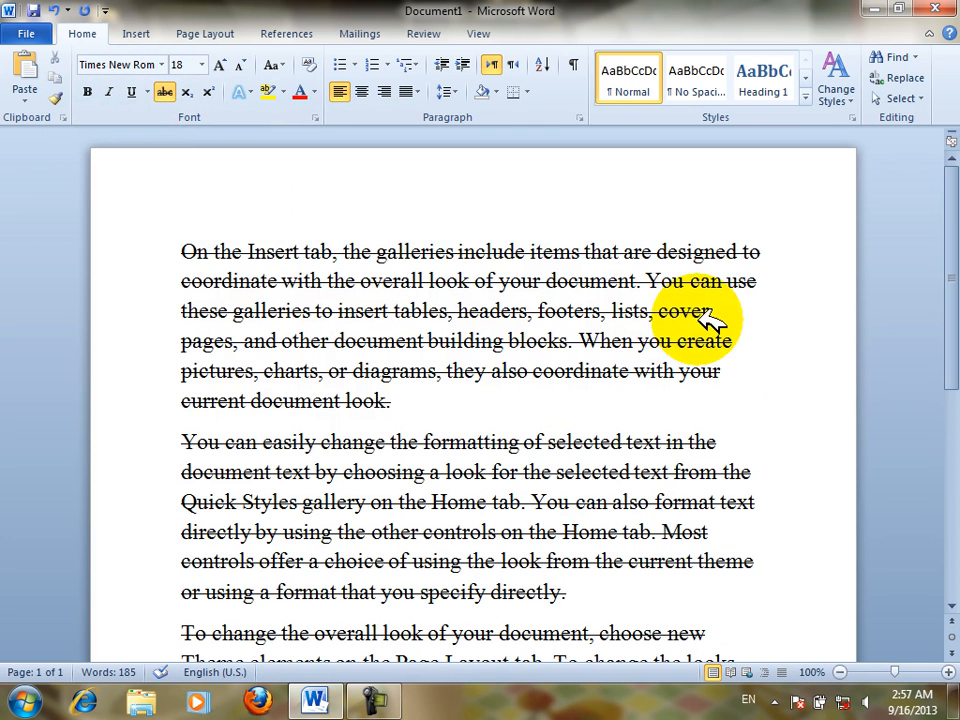
key("ctrl+a")
left_click(176, 91)
left_click(176, 91)
left_click(168, 91)
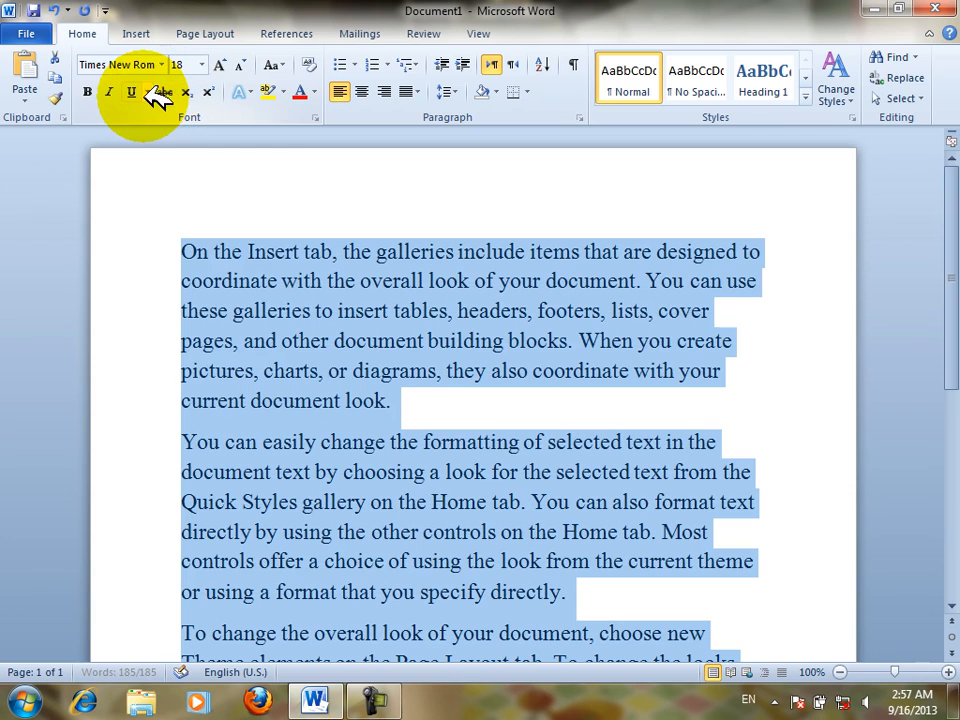
- Underline all the paragraphs with a green line from the standard colors
left_click(148, 91)
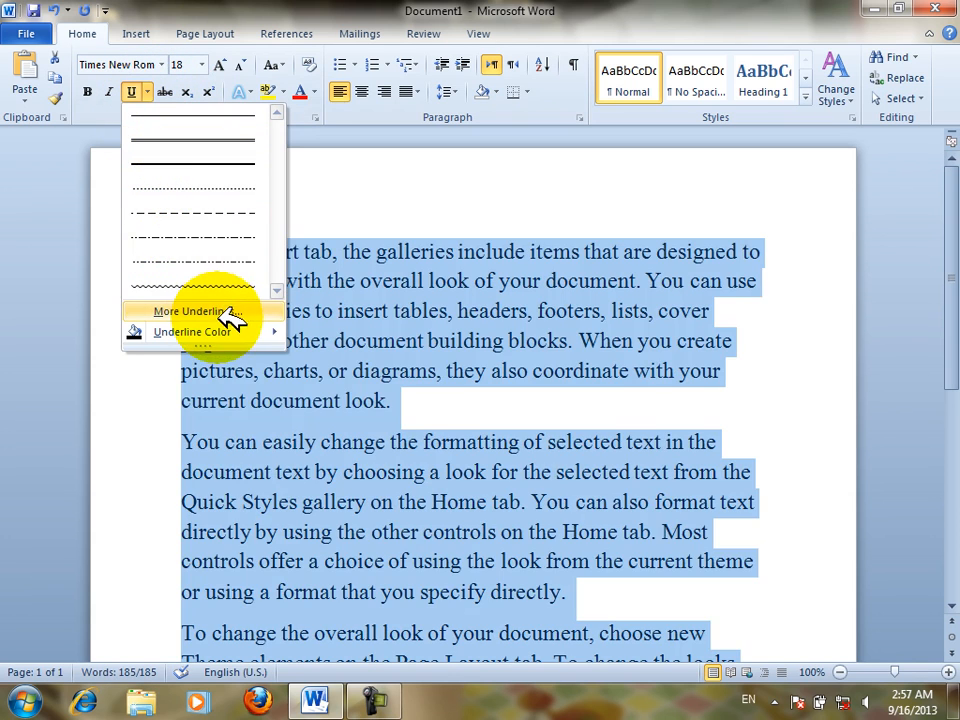
mouse_move(262, 331)
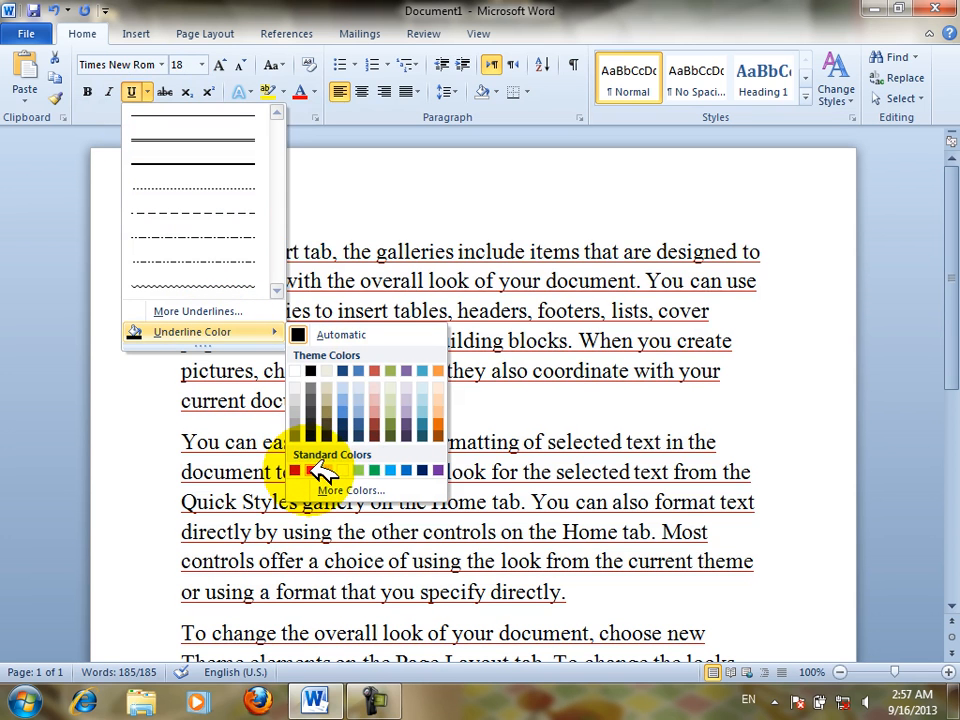
left_click(383, 469)
left_click(531, 392)
key("ctrl+a")
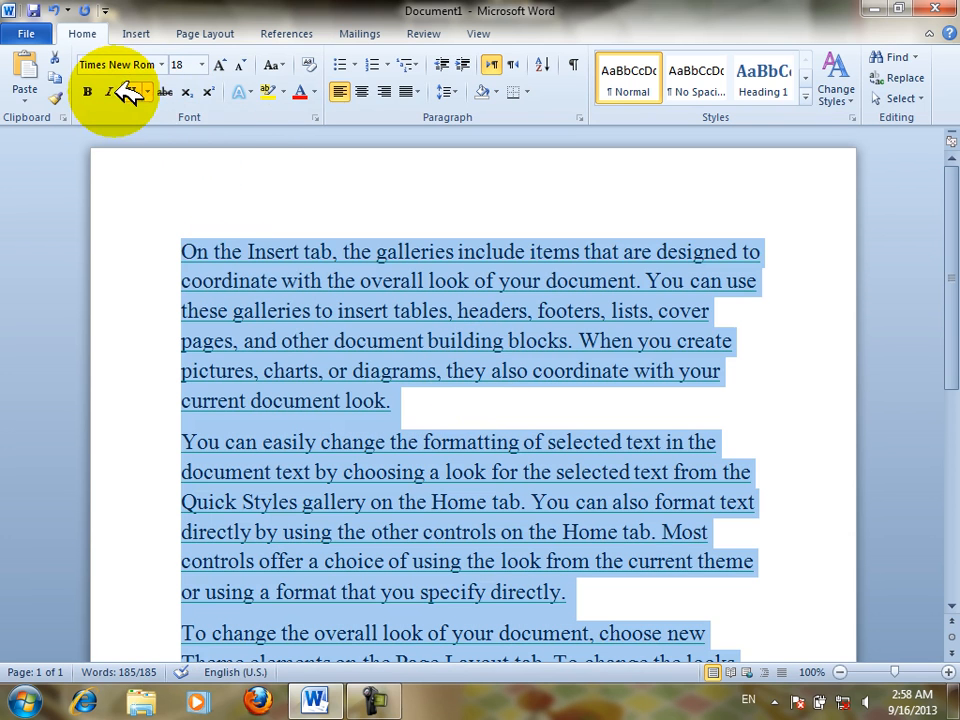
left_click(400, 312)
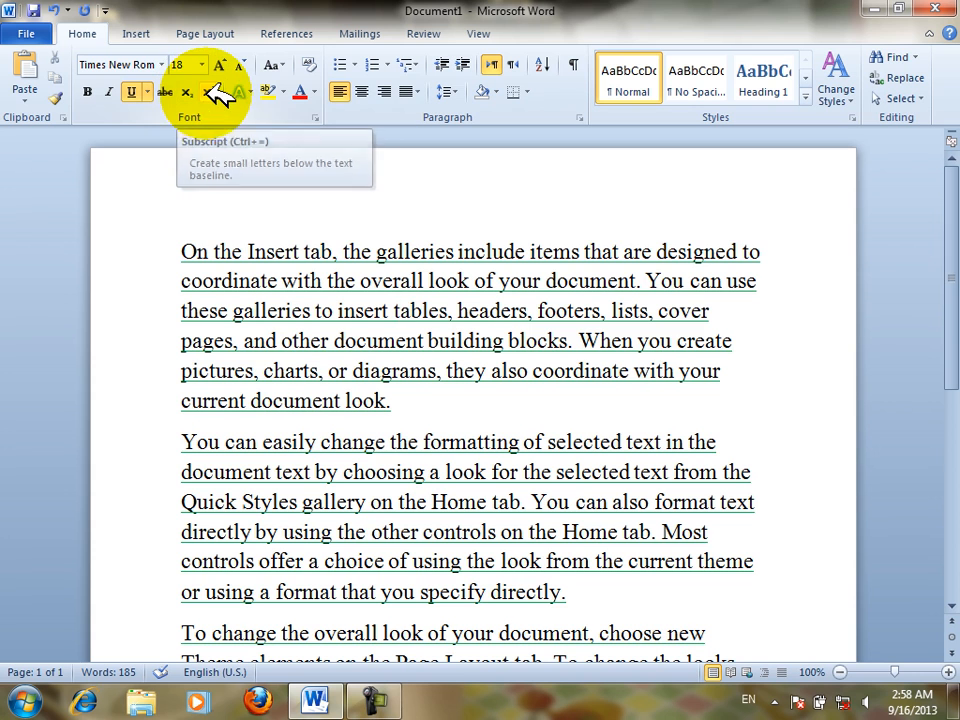
- Replace all the paragraphs with "Log10" and format the 10 as subscript
left_click(368, 340)
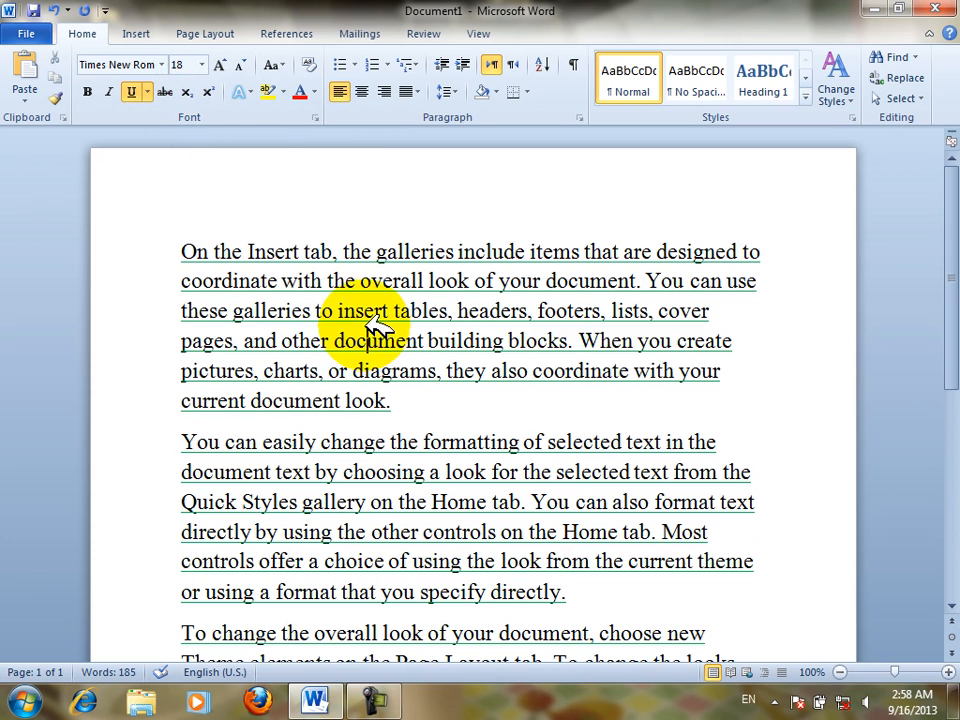
key("ctrl+a")
key("Delete")
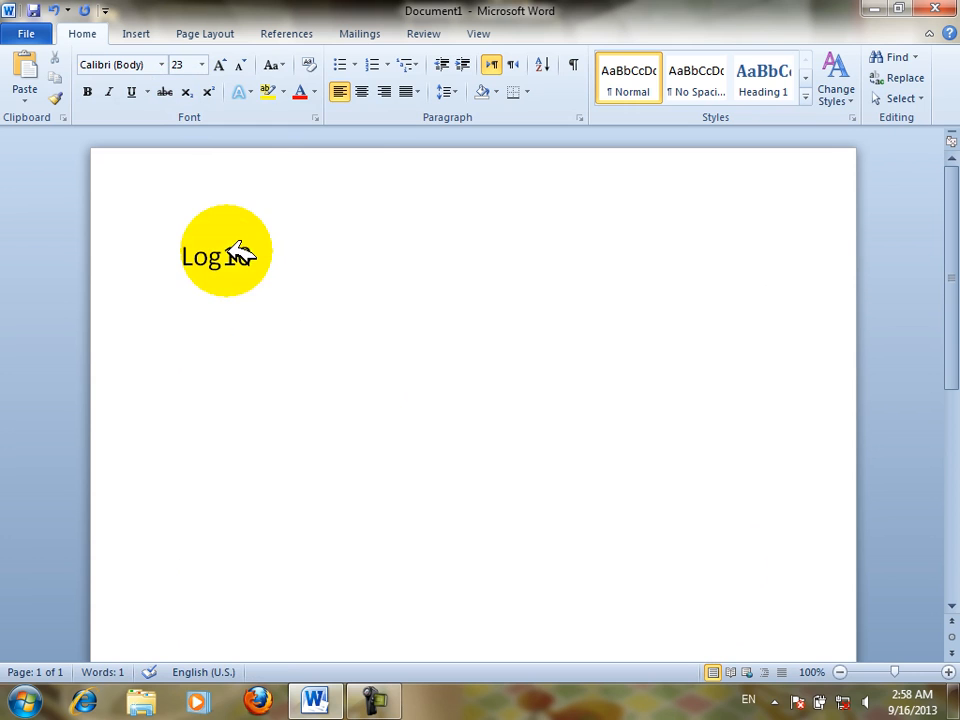
left_click(190, 90)
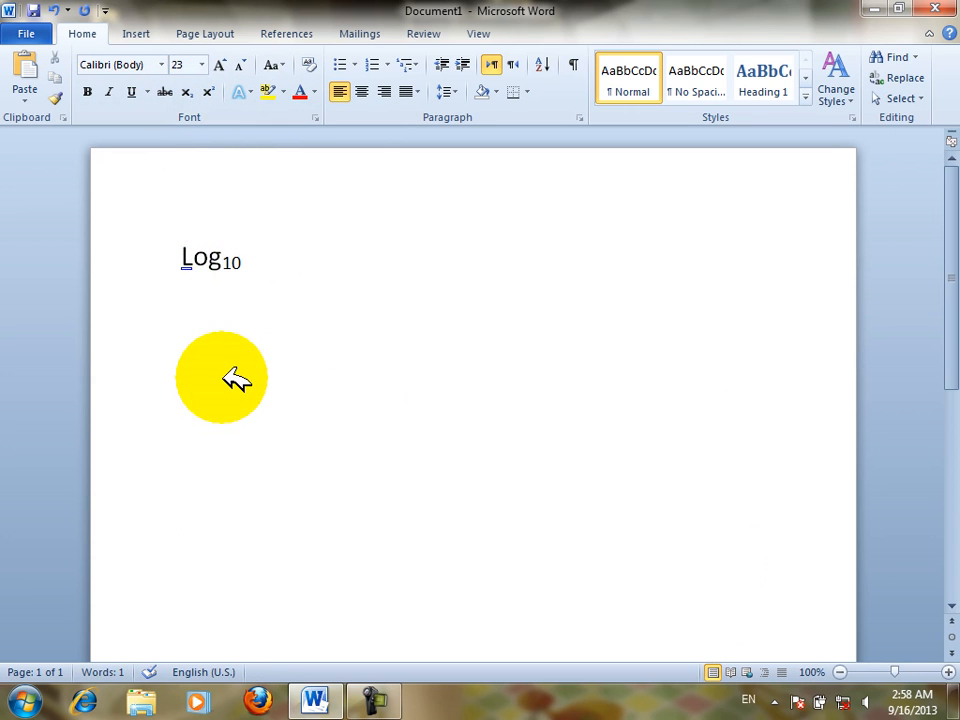
- Replace the logarithm with "X2" and format the 2 as superscript
left_click_drag(216, 259, 79, 208)
key("Delete")
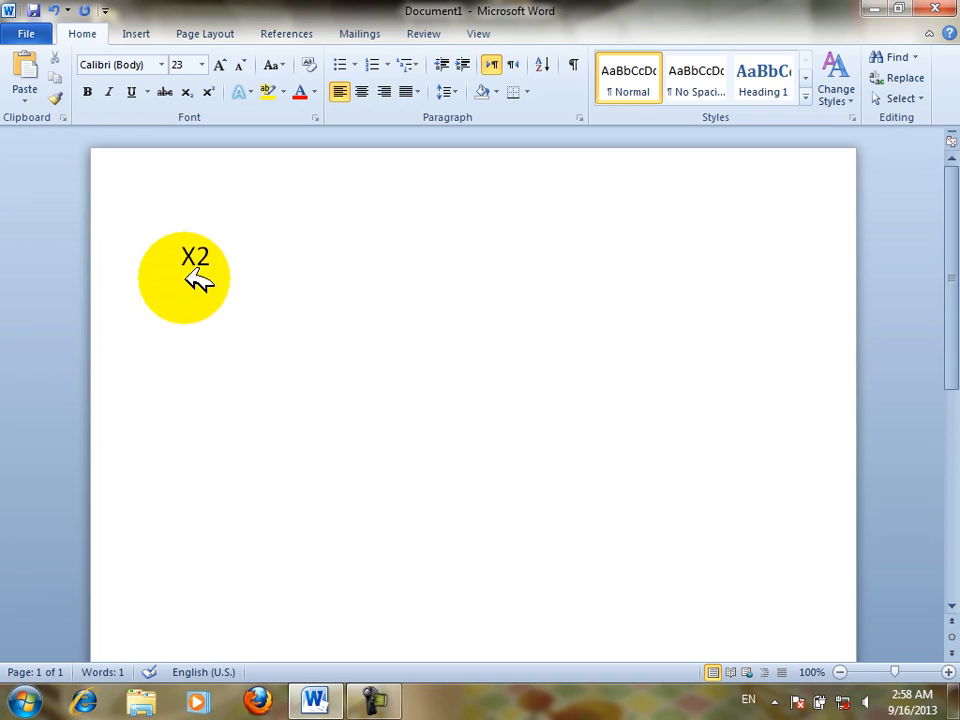
left_click_drag(213, 252, 196, 256)
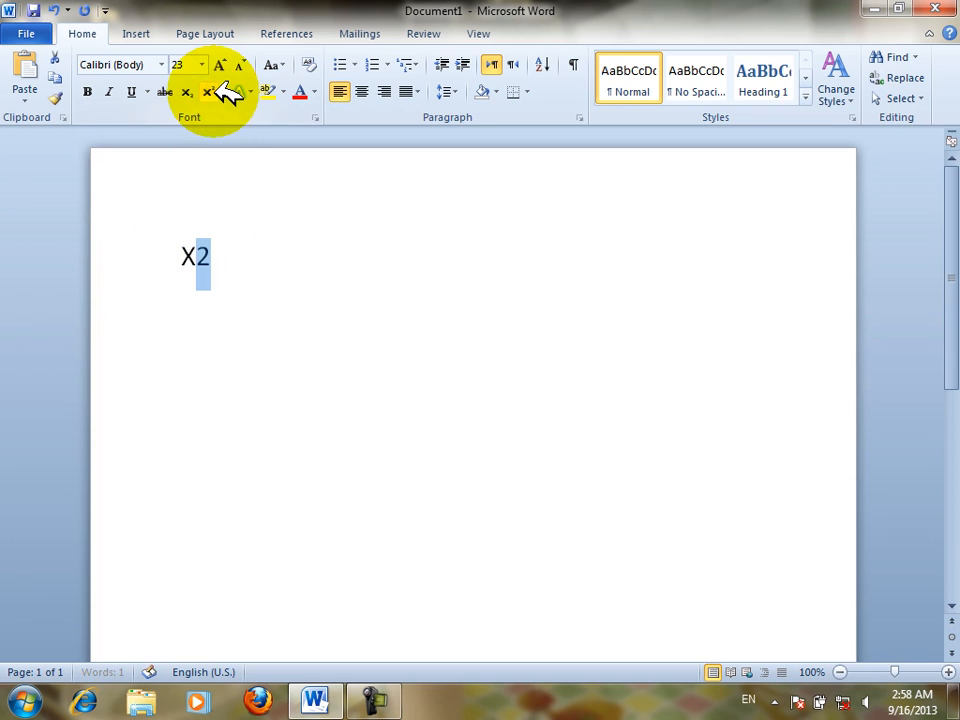
left_click(265, 360)
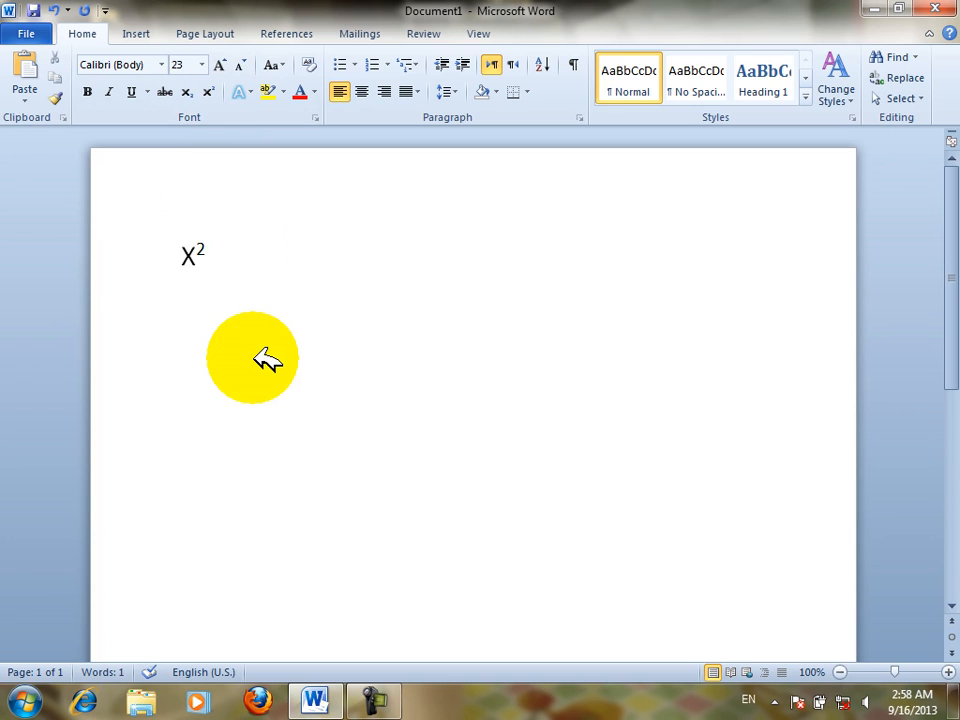
- Replace the expression with "dfgsdafdsfsdfdsafsdffa" and enlarge that line step by step to 90 pt
left_click_drag(268, 251, 205, 256)
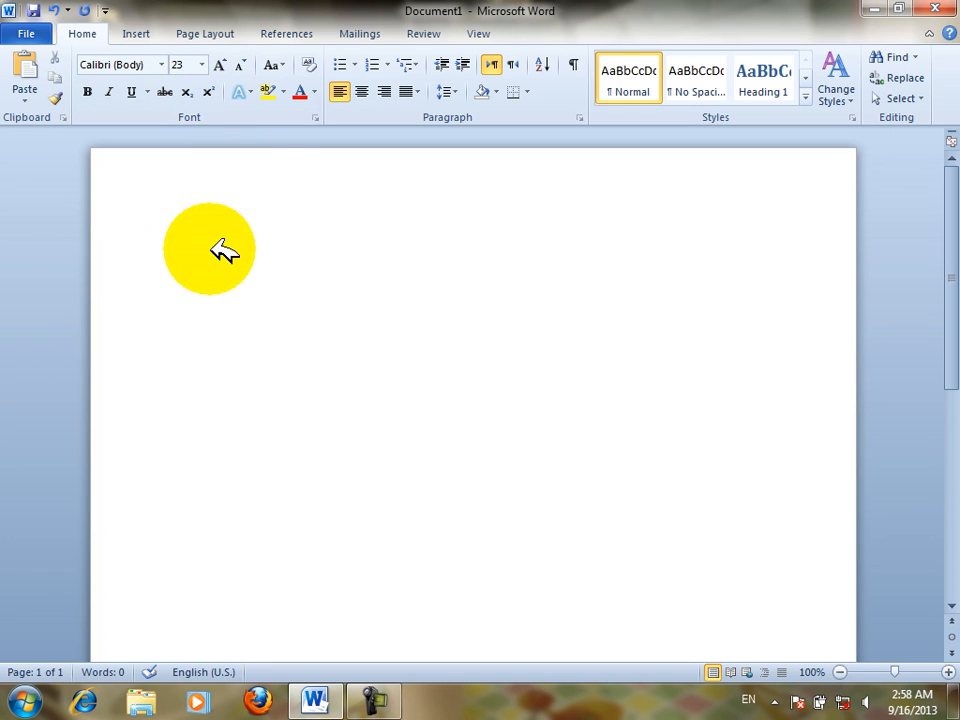
type("dfgsdafdsfsdfdsafsdffa")
left_click_drag(458, 258, 236, 64)
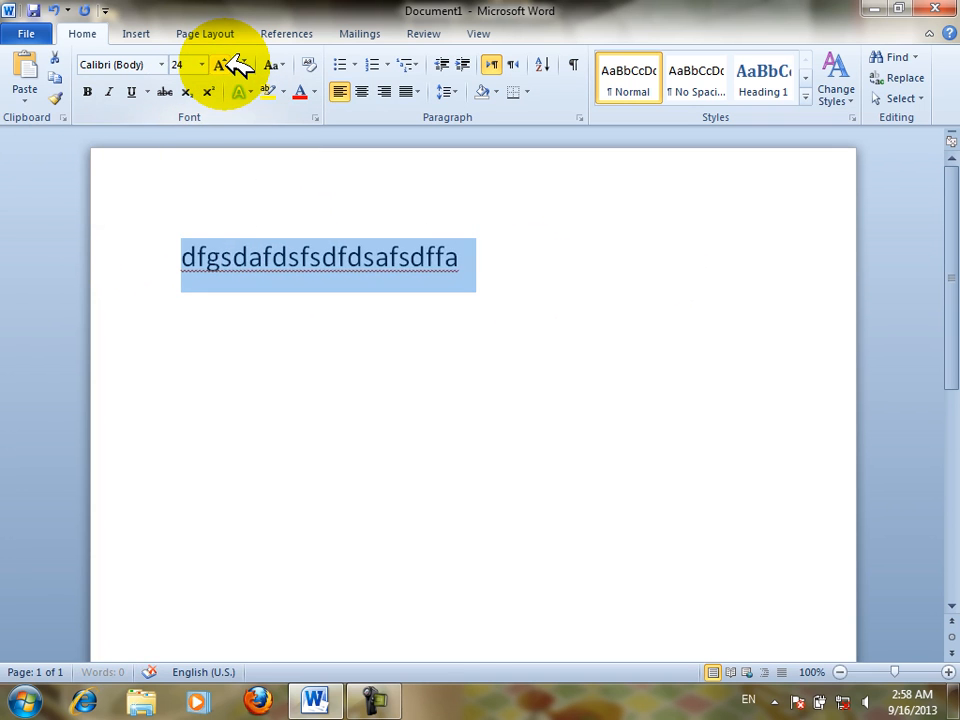
left_click(229, 60)
left_click(229, 60)
left_click(229, 60)
left_click(229, 60)
left_click(229, 60)
left_click(229, 60)
left_click(229, 60)
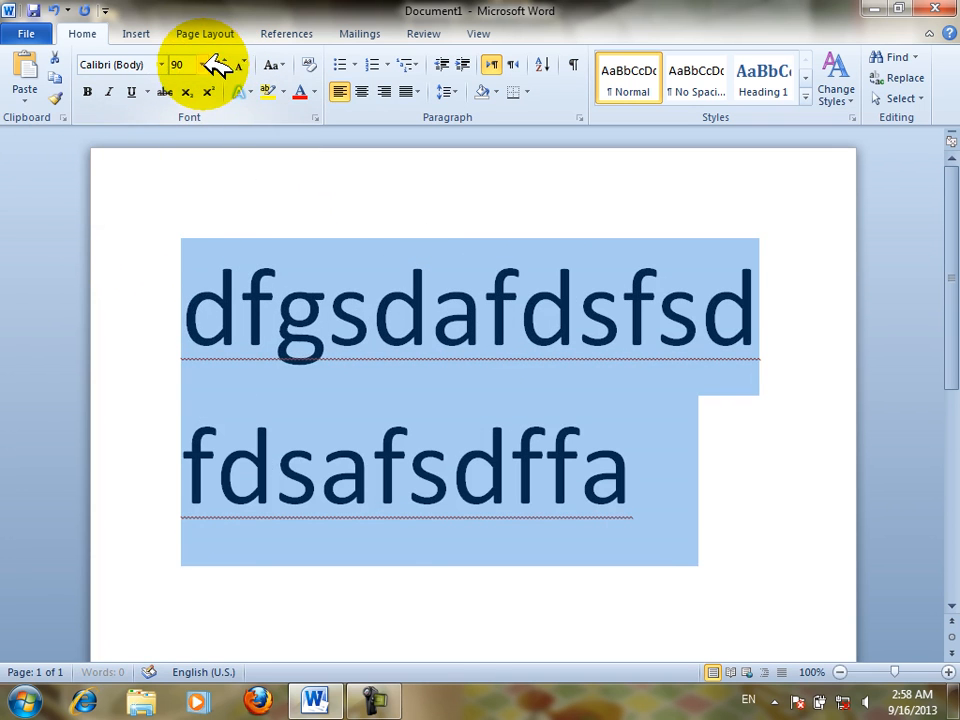
- Set the sample line's font size to 72 pt and grow it stepwise to 100 pt
left_click(202, 64)
left_click(187, 320)
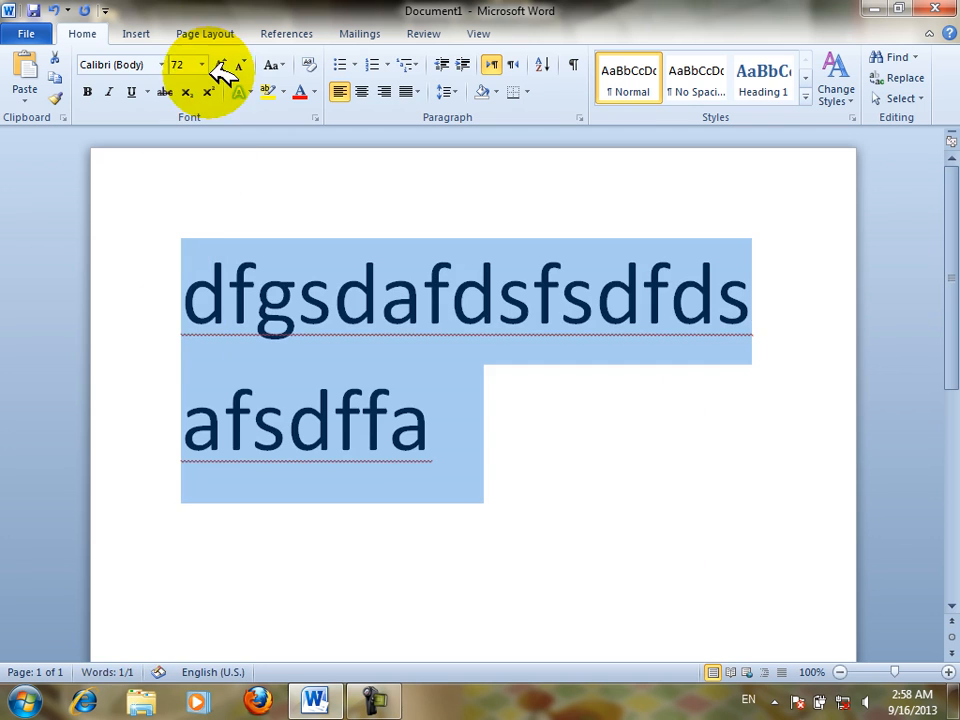
left_click(229, 66)
left_click(229, 66)
left_click(229, 66)
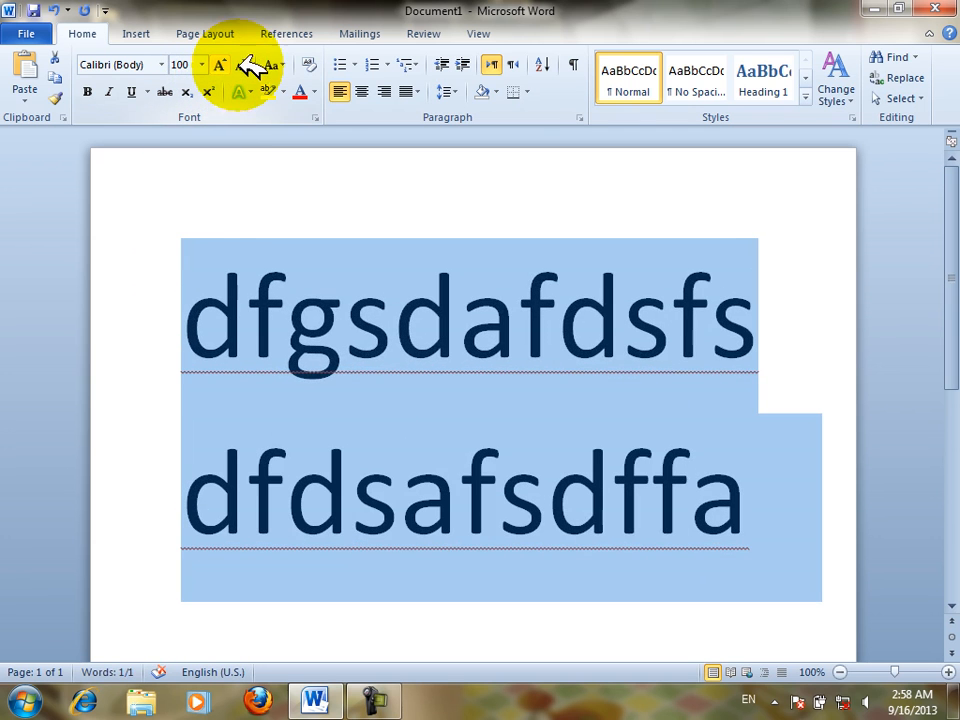
- Shrink the sample line's font size step by step to 18 pt
left_click(241, 64)
left_click(241, 64)
left_click(241, 64)
left_click(241, 64)
left_click(241, 64)
left_click(241, 64)
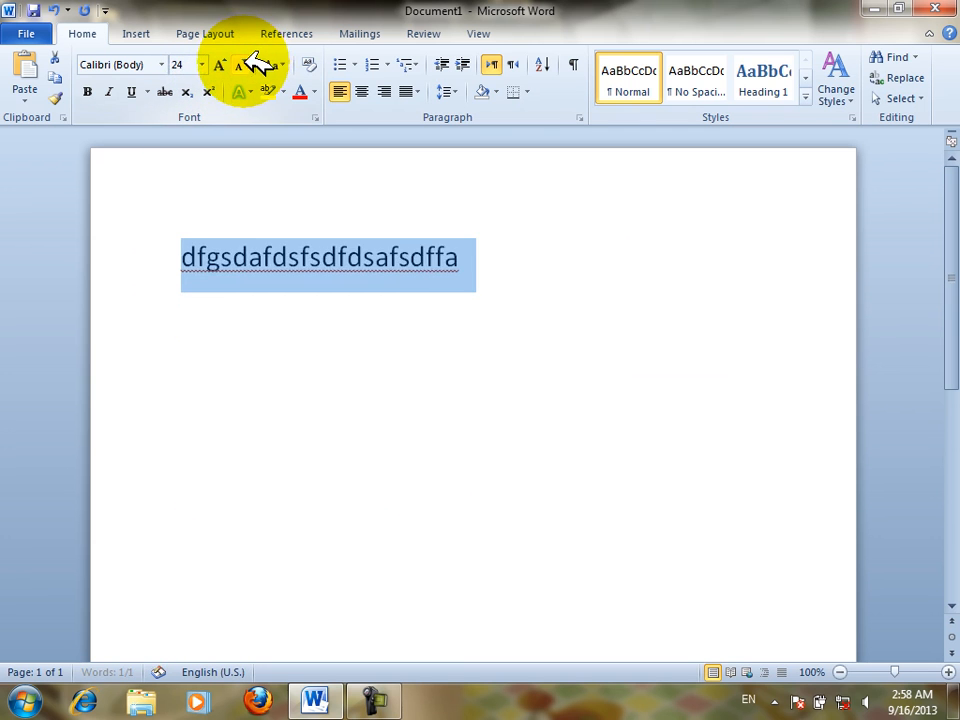
left_click(241, 64)
left_click(241, 64)
left_click(243, 64)
- Set the sample line to 8 pt, shrink it to 5 pt, and bring it back up to 22 pt
left_click(202, 64)
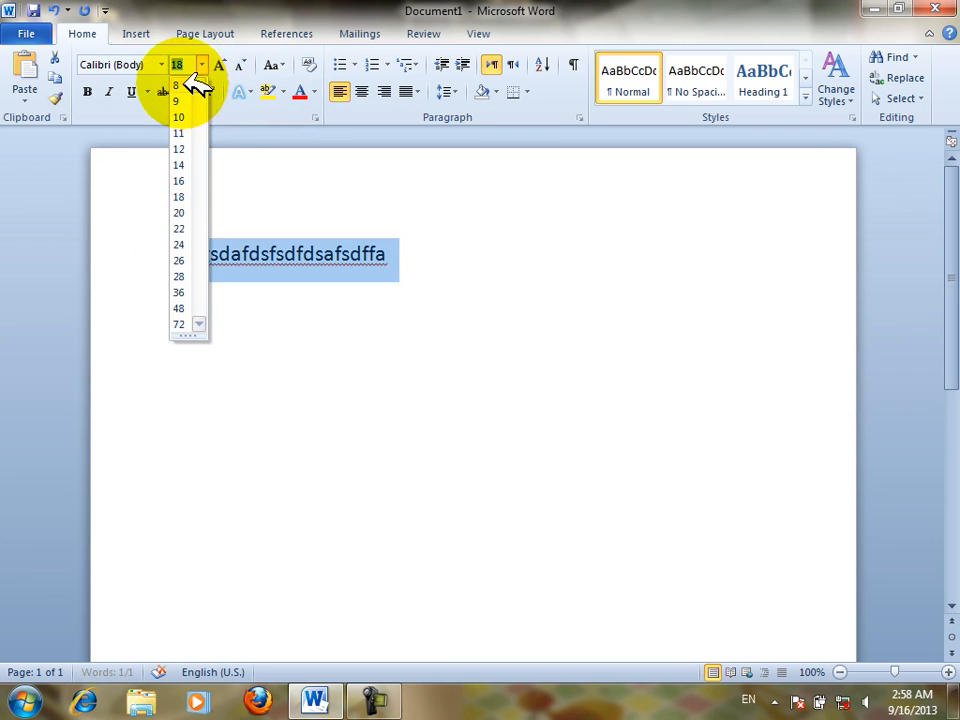
left_click(196, 85)
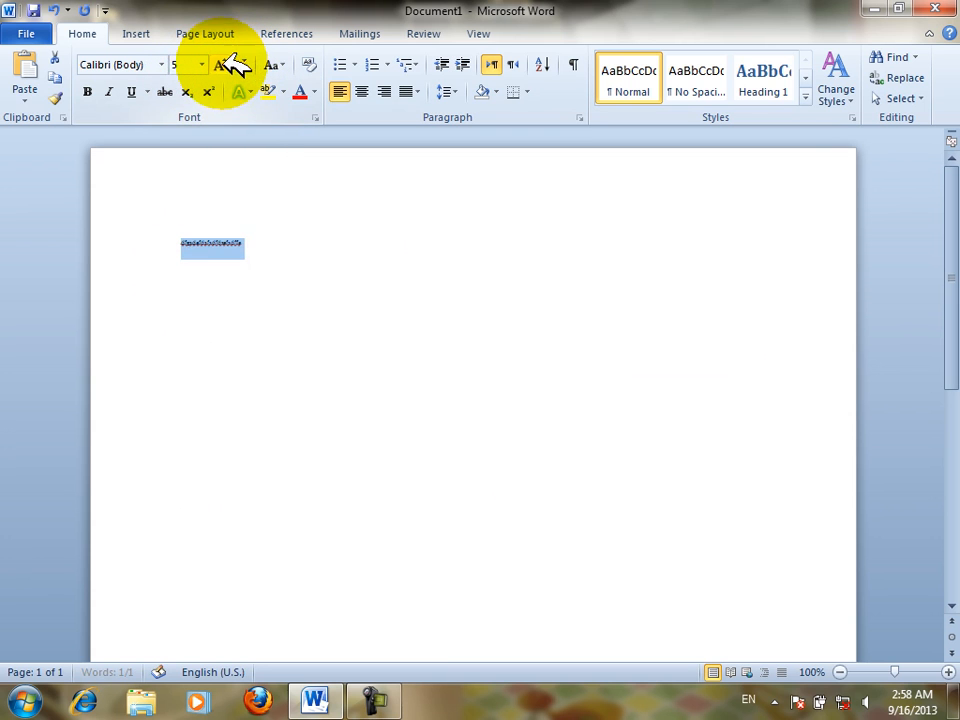
left_click(203, 64)
left_click(186, 226)
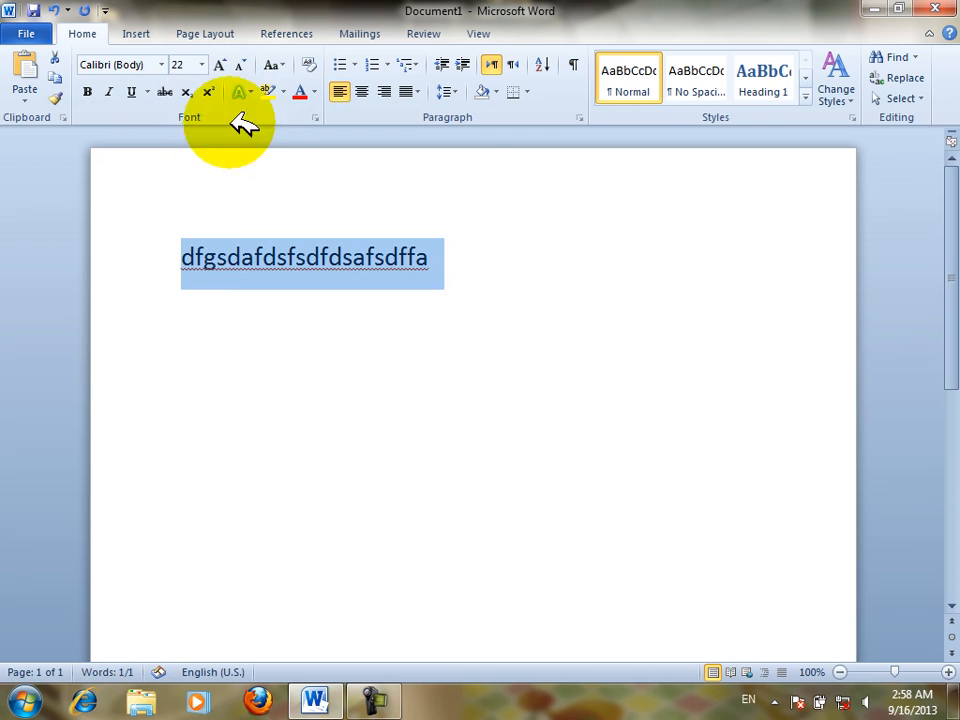
left_click(252, 91)
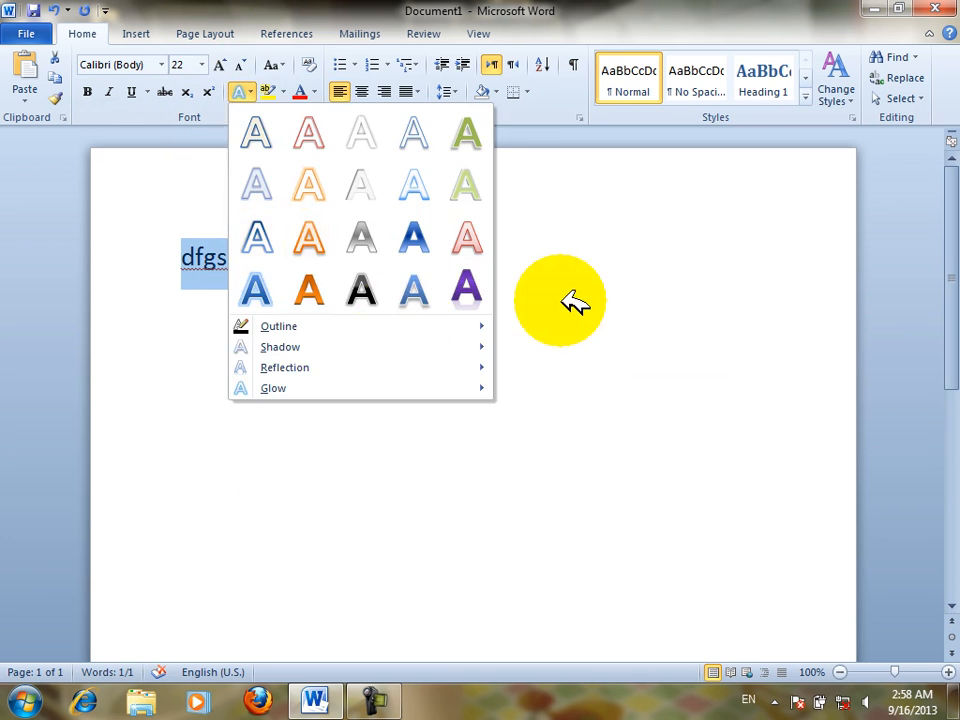
left_click(482, 242)
left_click(506, 238)
- Select the sample line and enlarge it one point at a time to 40 pt
left_click(10, 248)
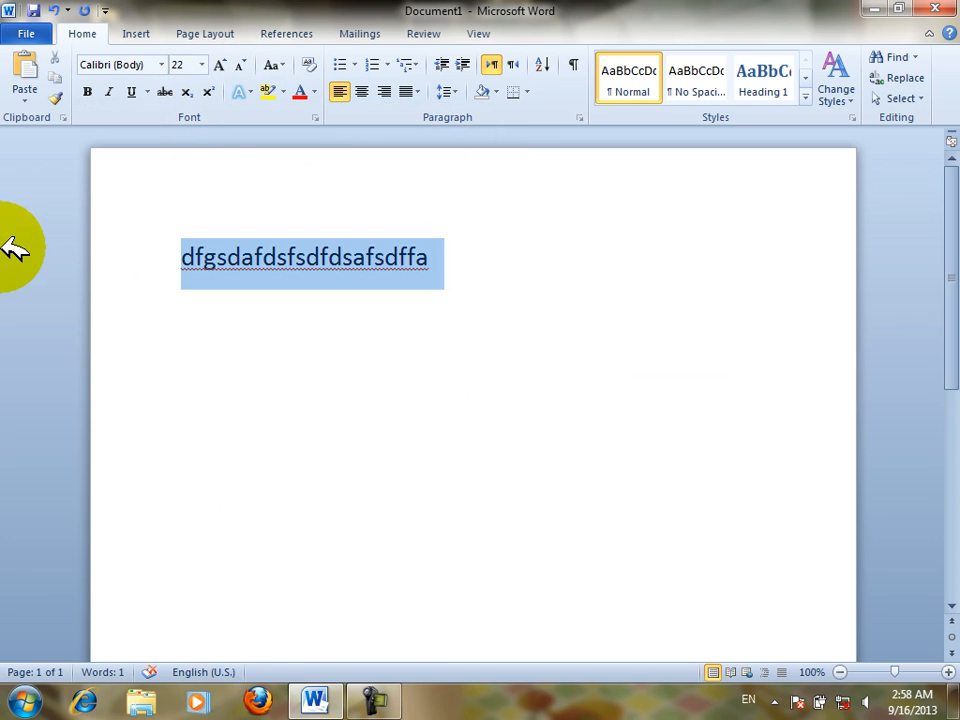
key("ctrl+bracketright")
key("ctrl+bracketright")
key("ctrl+bracketright")
key("ctrl+bracketright")
key("ctrl+bracketright")
key("ctrl+bracketright")
key("ctrl+bracketright")
key("ctrl+bracketright")
key("ctrl+bracketright")
key("ctrl+bracketright")
key("ctrl+bracketright")
key("ctrl+bracketright")
key("ctrl+bracketright")
key("ctrl+bracketright")
key("ctrl+bracketright")
key("ctrl+bracketright")
key("ctrl+bracketright")
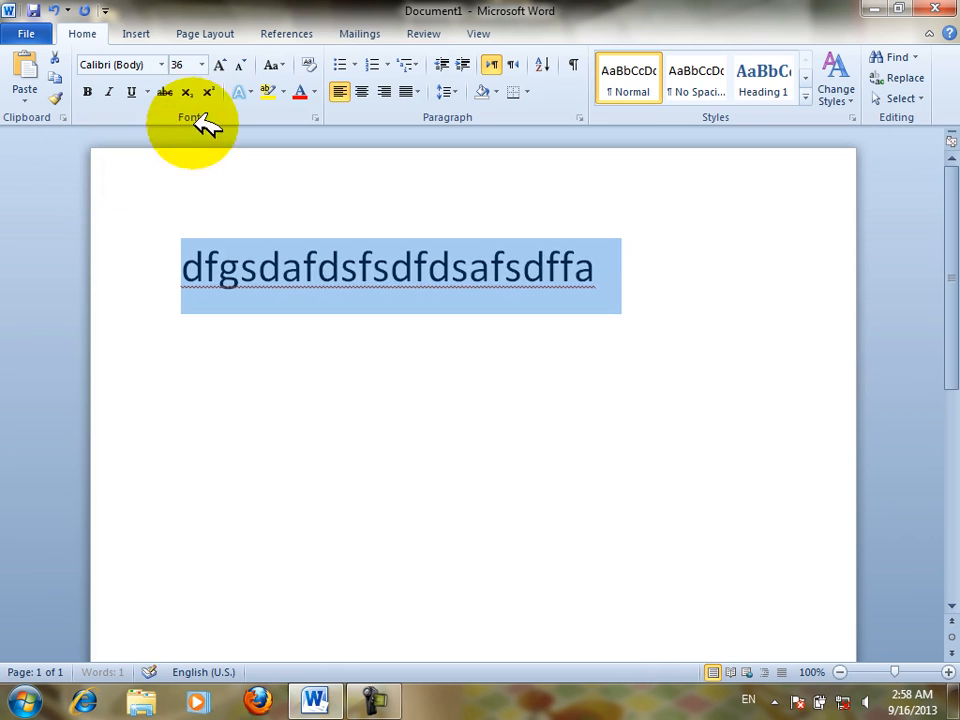
key("ctrl+bracketright")
- Apply the bold blue glowing text effect to the sample line and give it a light green outline
left_click(249, 91)
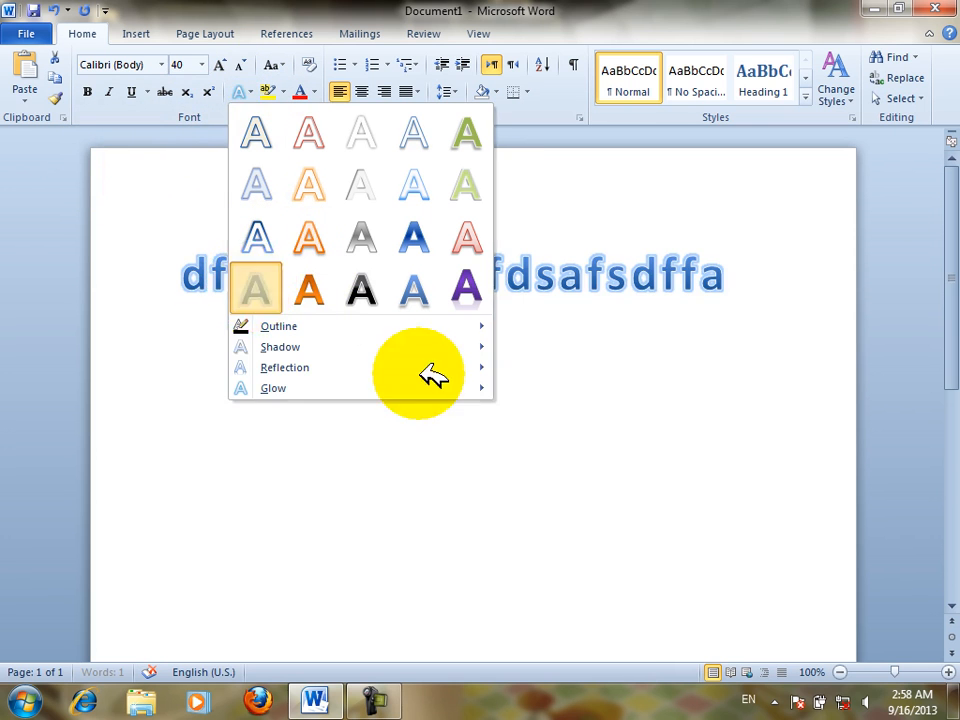
left_click(258, 289)
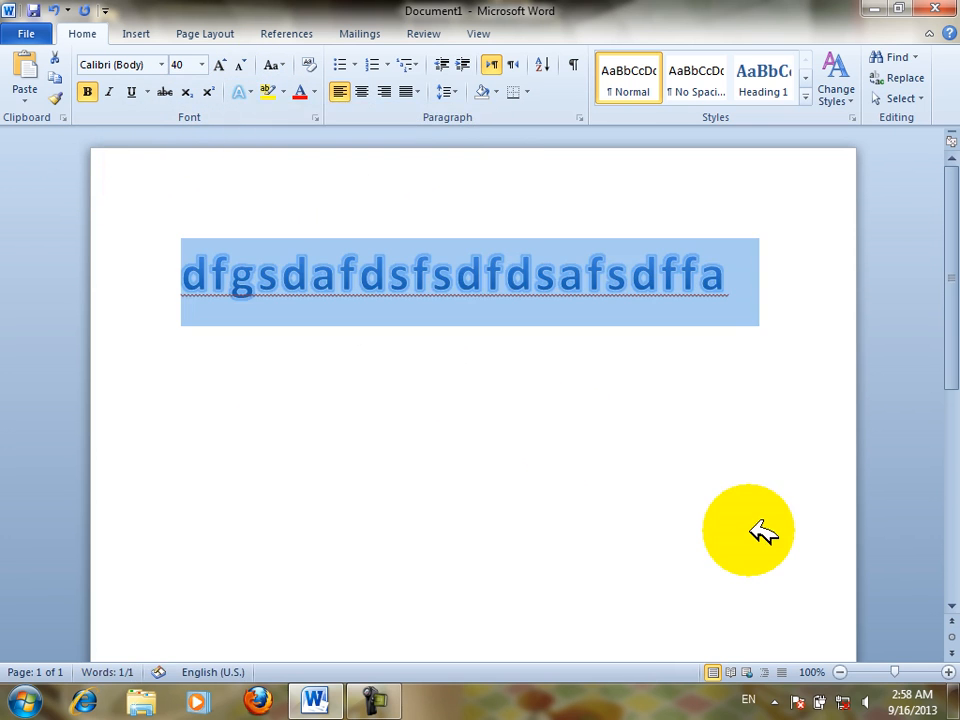
left_click(250, 92)
mouse_move(326, 326)
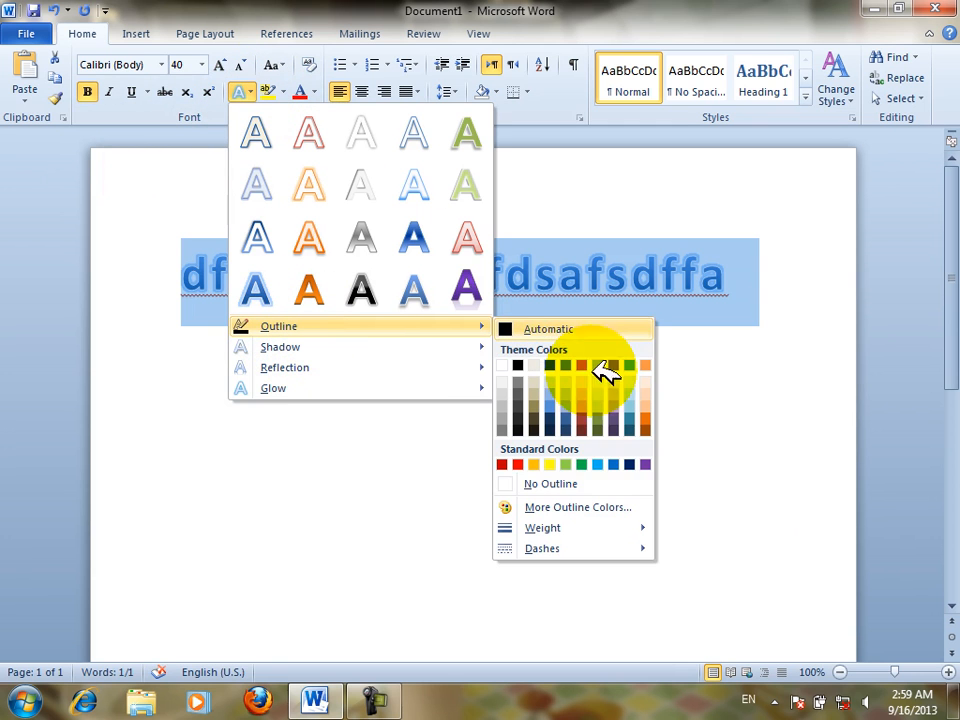
left_click(563, 464)
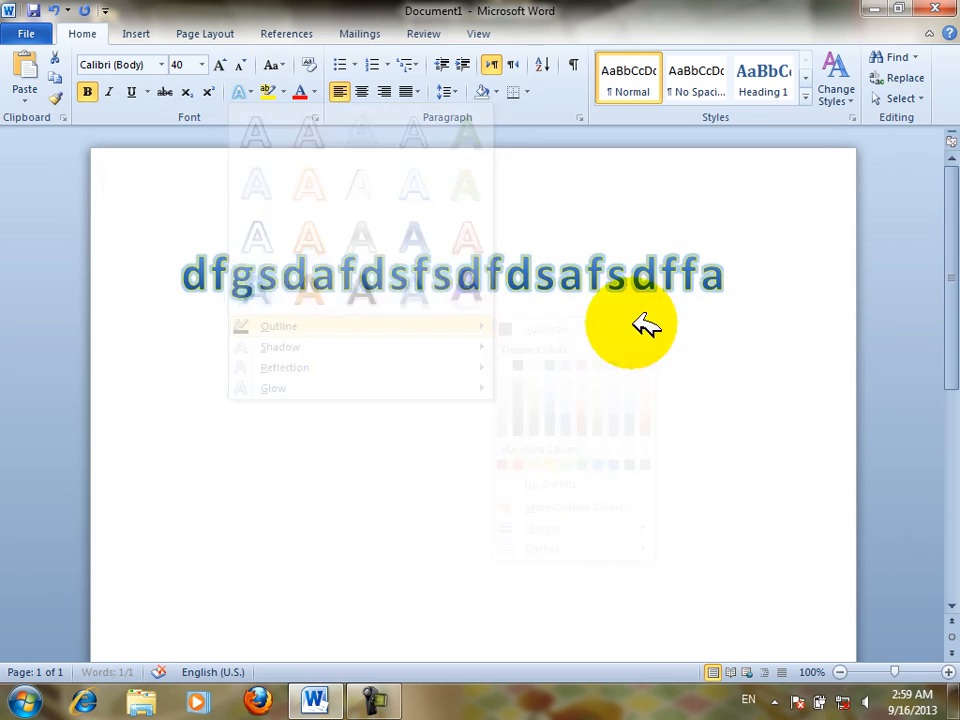
- Try a yellow highlight on the sample line and undo it
left_click(282, 92)
left_click(272, 116)
key("ctrl+z")
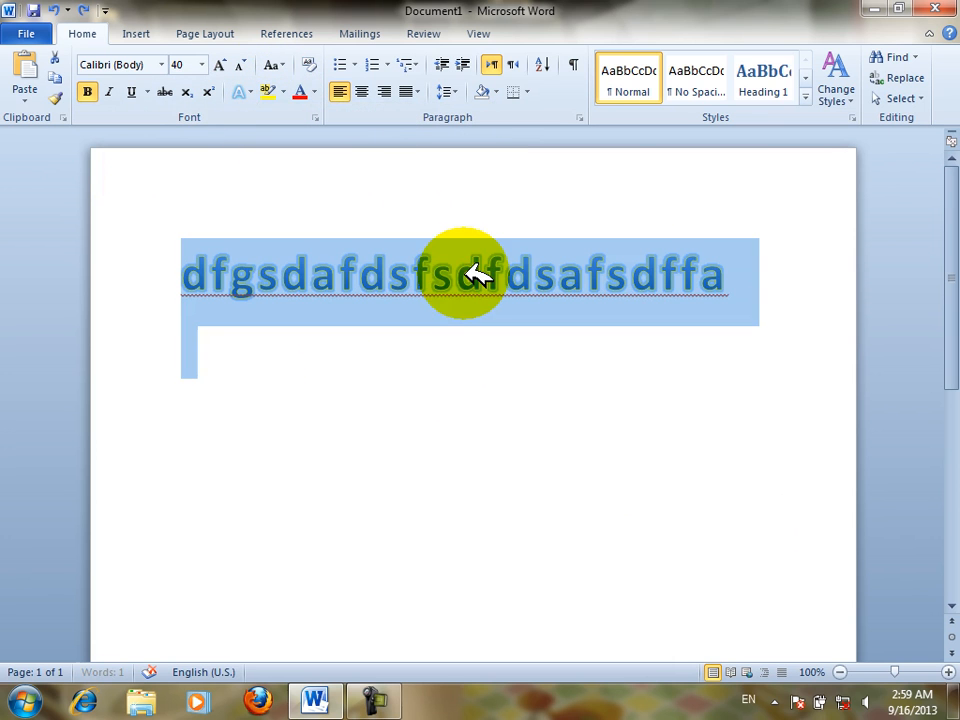
- Change the outline of the sample line's text to the standard red
left_click(240, 92)
mouse_move(290, 327)
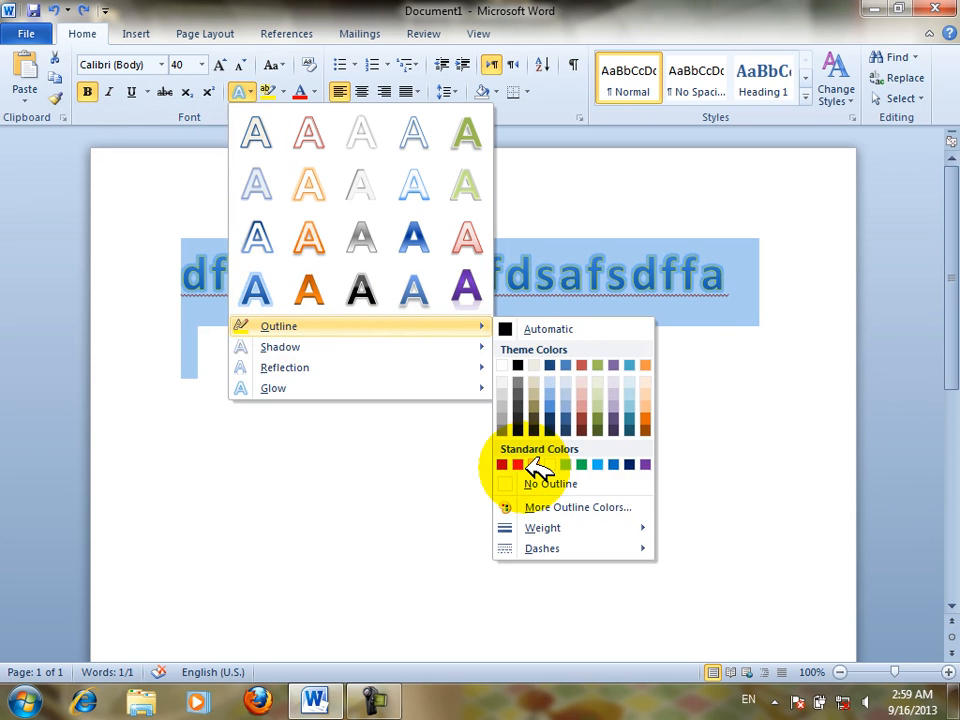
left_click(517, 464)
left_click(574, 332)
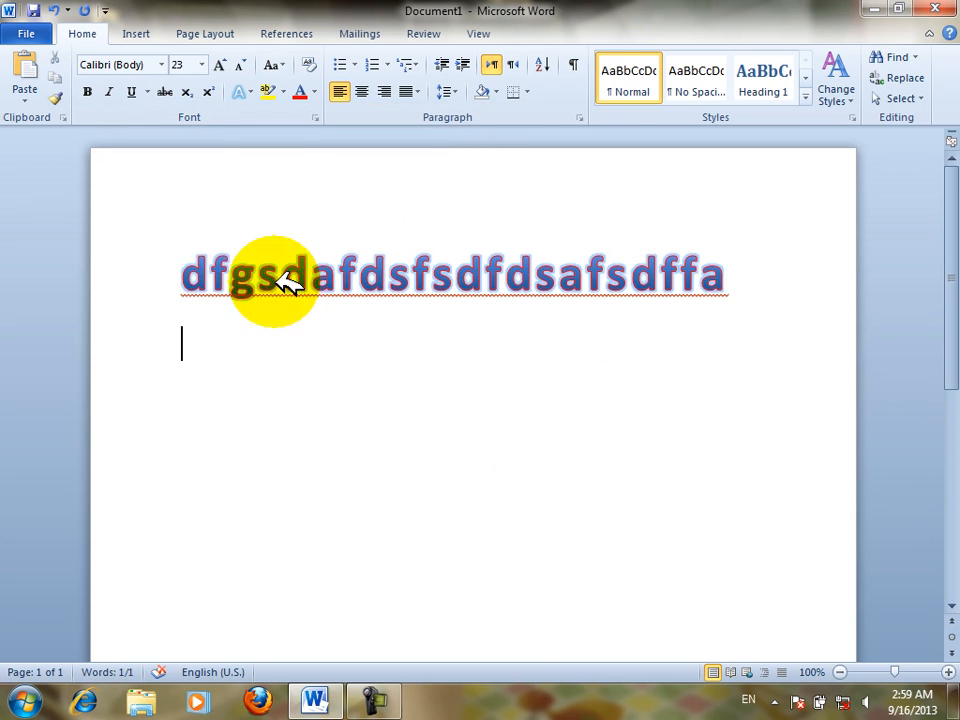
- Give the sample line the perspective shadow that falls below the letters
left_click_drag(200, 262, 463, 276)
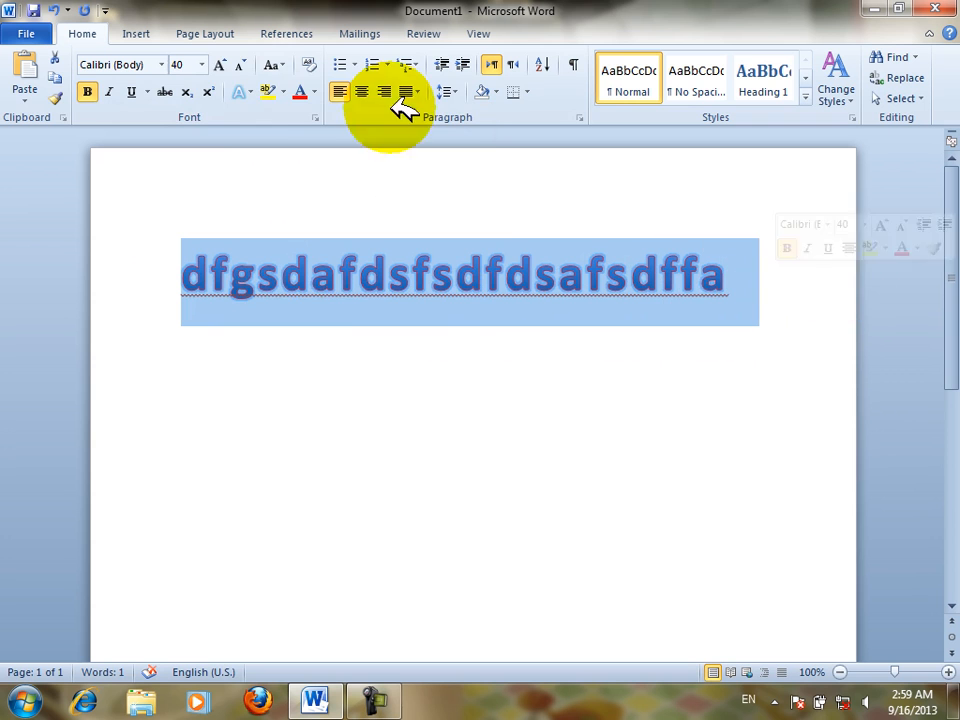
left_click(246, 91)
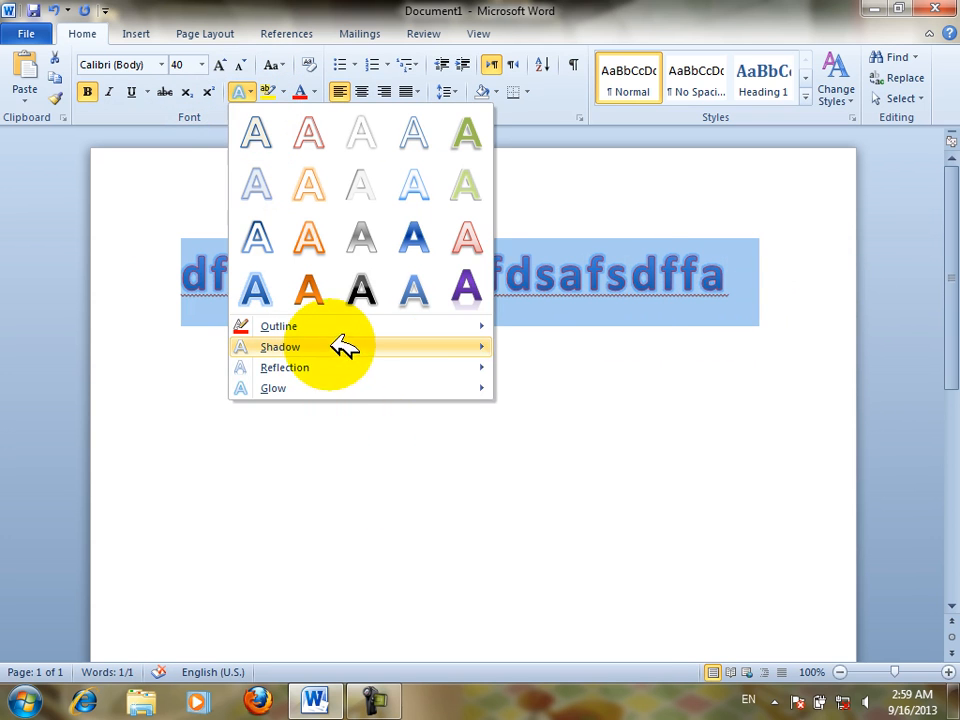
mouse_move(336, 346)
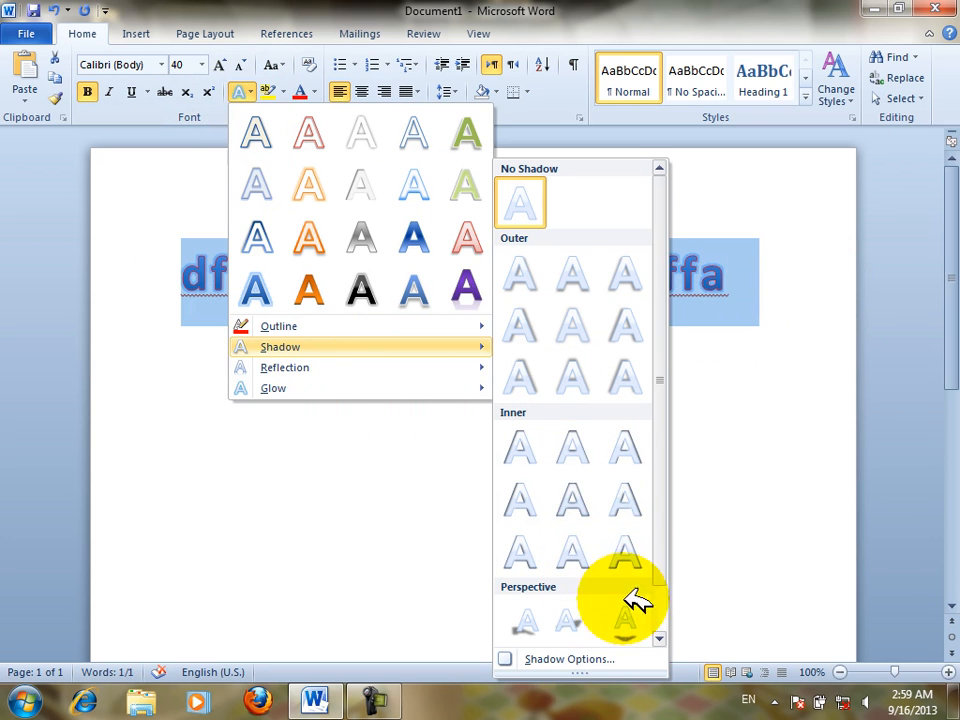
left_click(624, 620)
left_click(380, 320)
- Preview reflection variations on the sample line and apply a light green glow from the third row of variations
left_click_drag(701, 296, 283, 114)
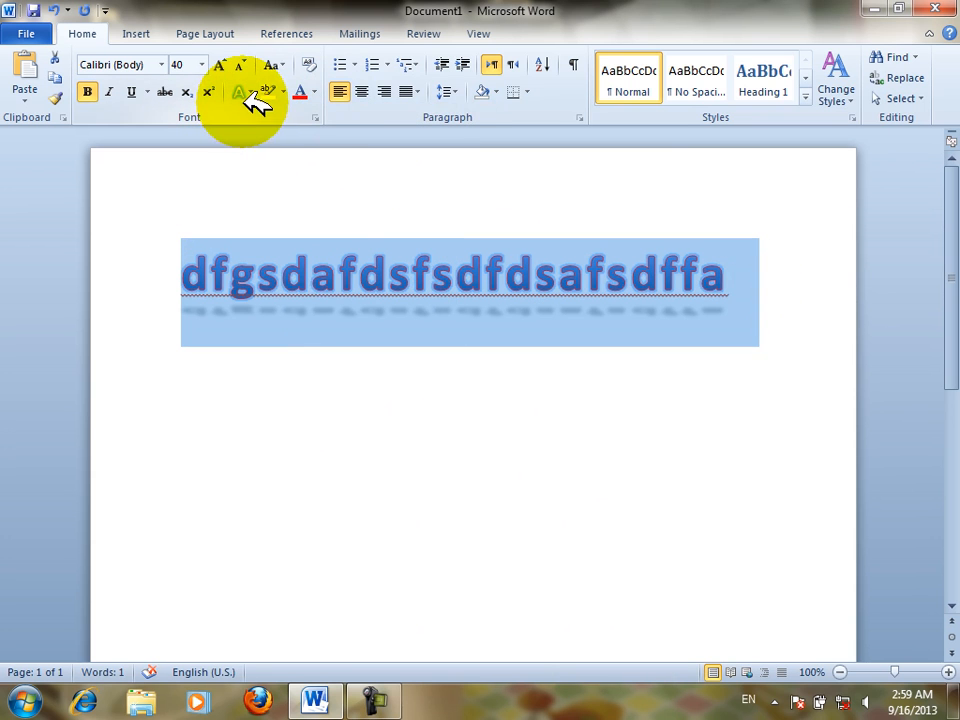
left_click(245, 91)
mouse_move(321, 369)
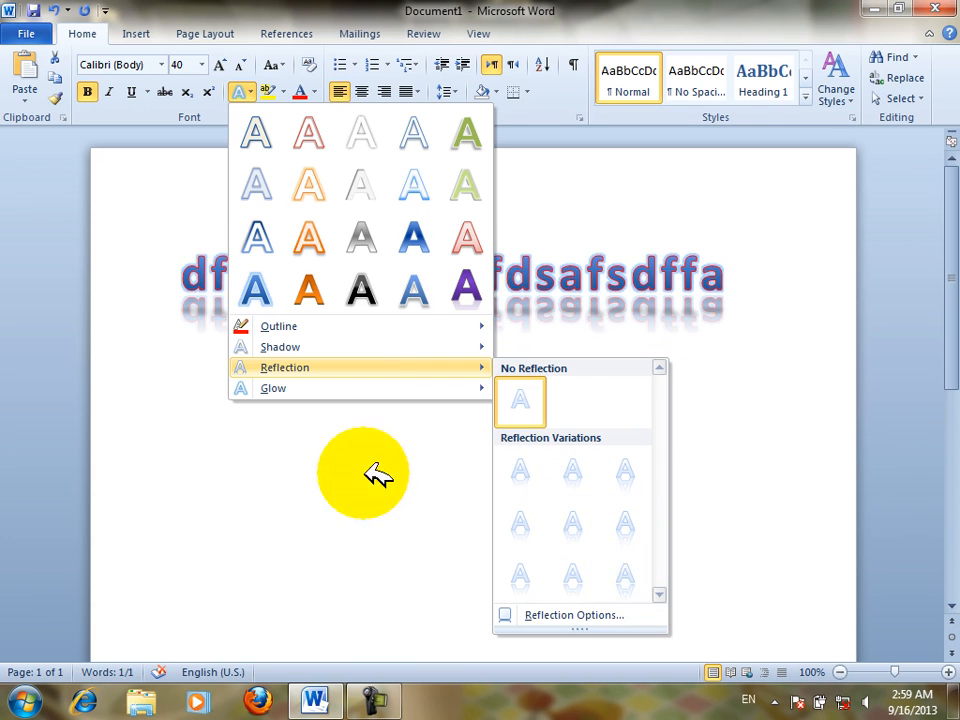
mouse_move(430, 388)
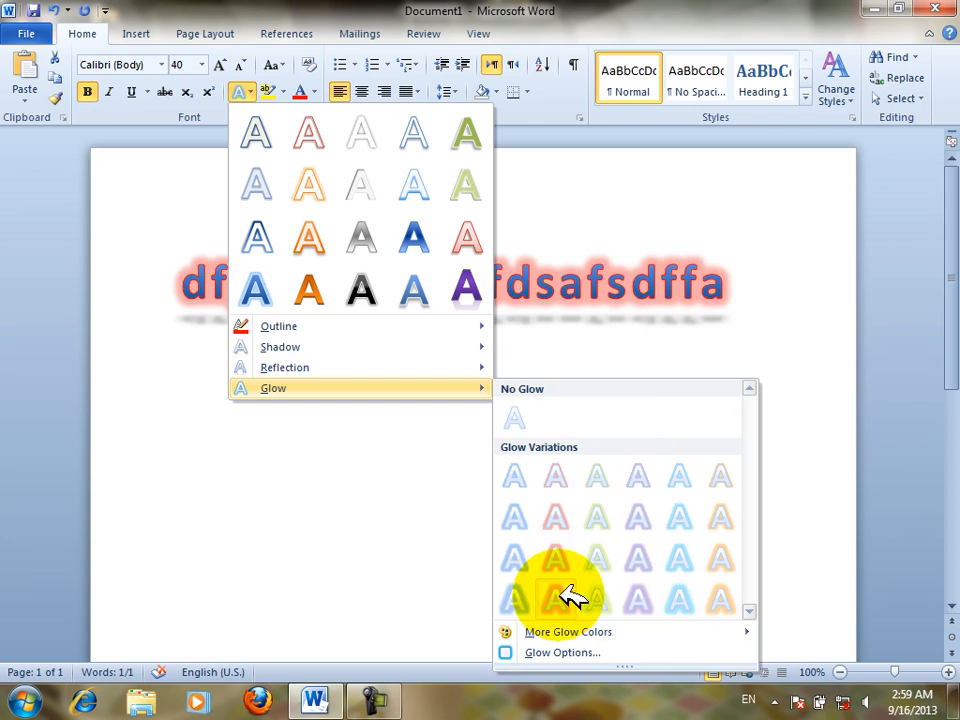
left_click(606, 563)
left_click(634, 392)
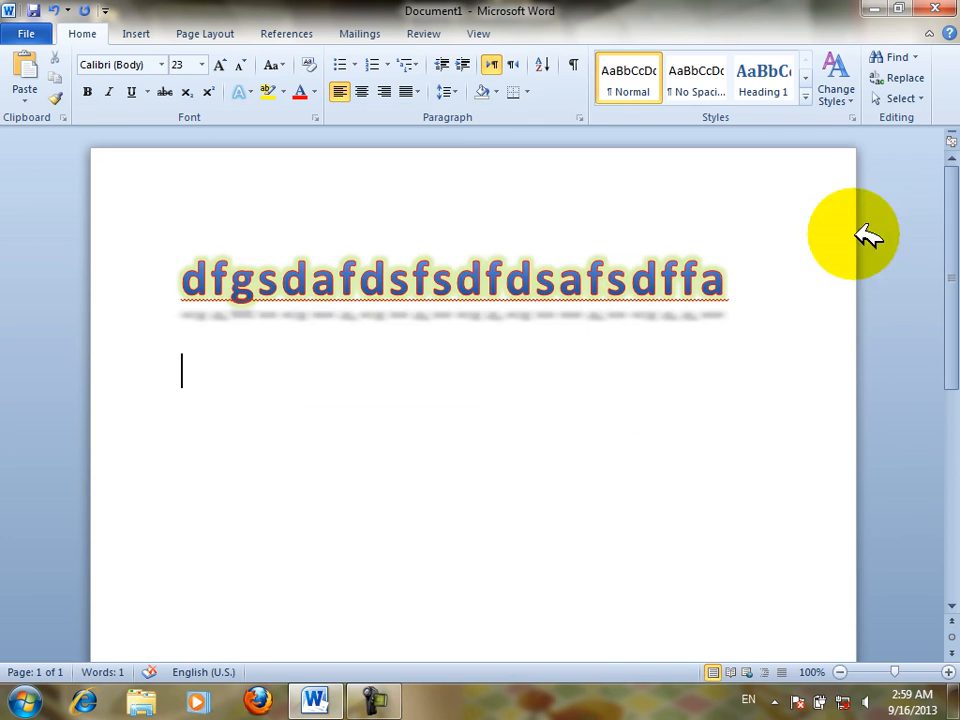
- Replace the sample line with "Welcome to khost", keeping a single space before the last word
triple_click(782, 285)
type("wel")
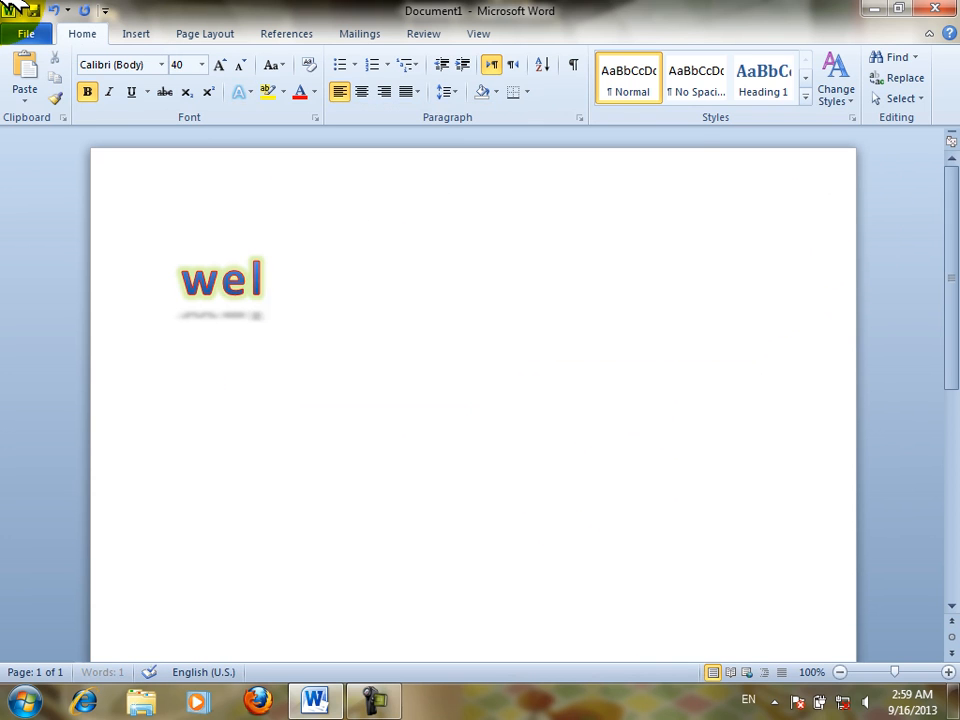
type("come to  khost")
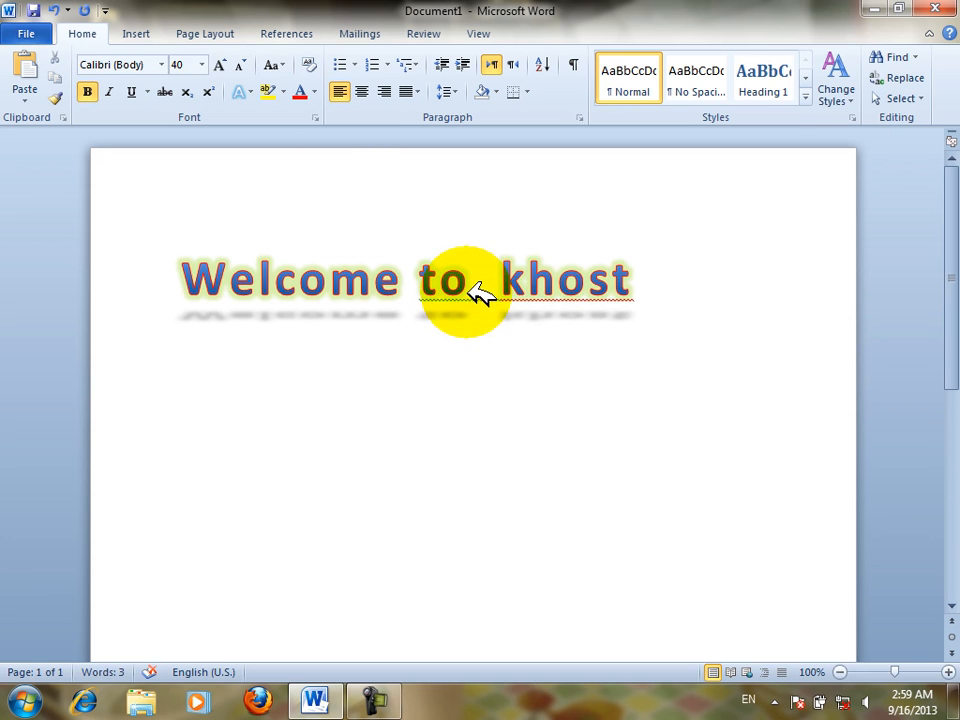
key("BackSpace")
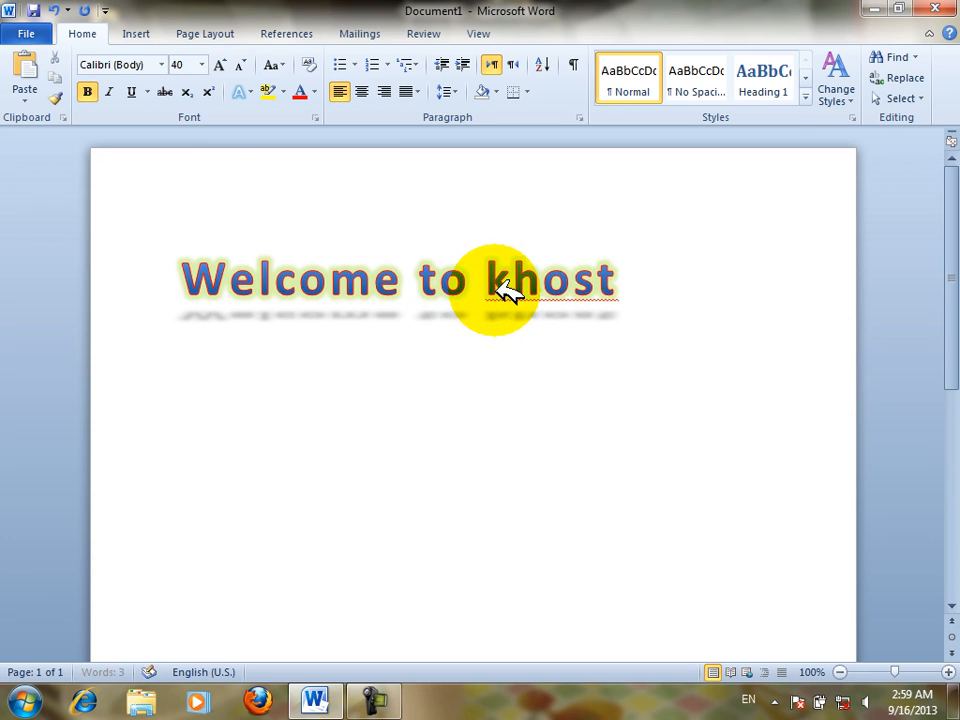
- Apply the pale grey-white text effect from the second row of presets to "Welcome to khost"
left_click_drag(503, 375, 190, 287)
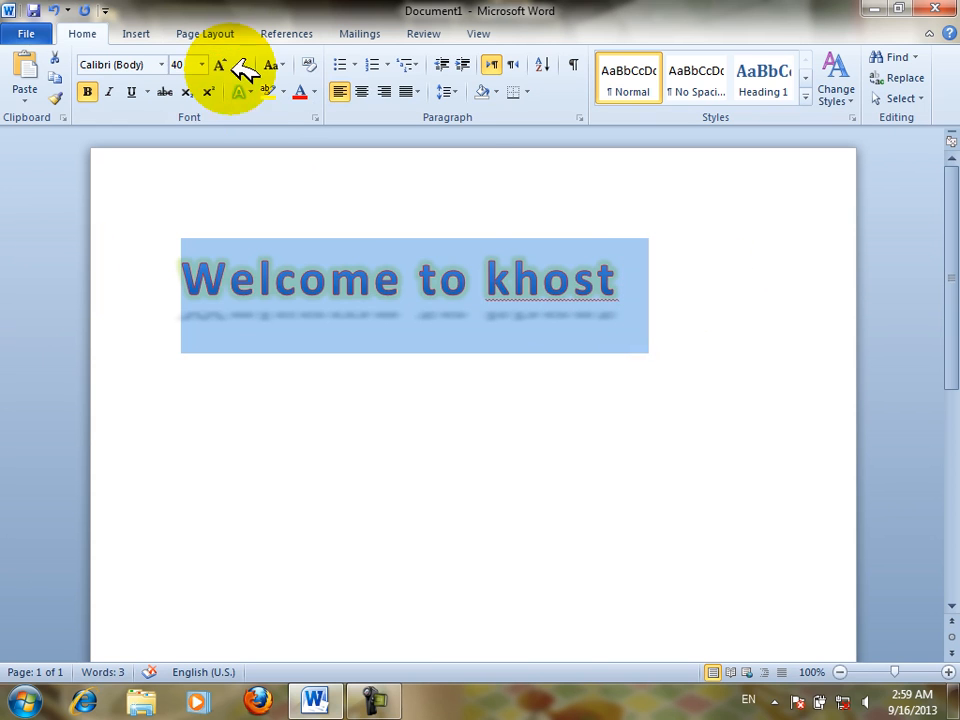
left_click(244, 92)
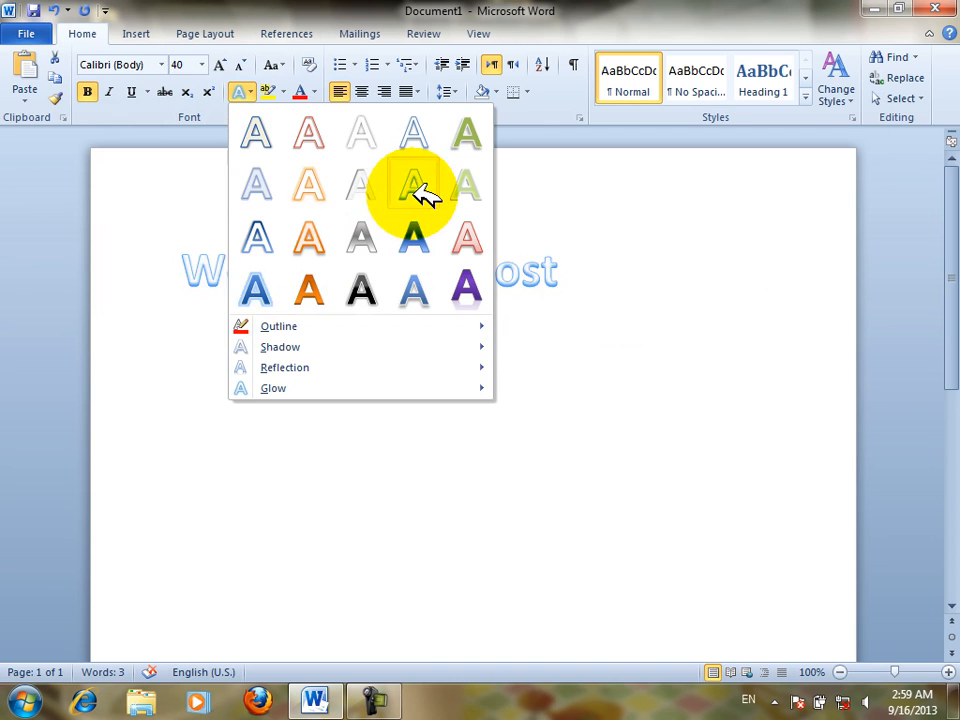
left_click(365, 185)
left_click(553, 392)
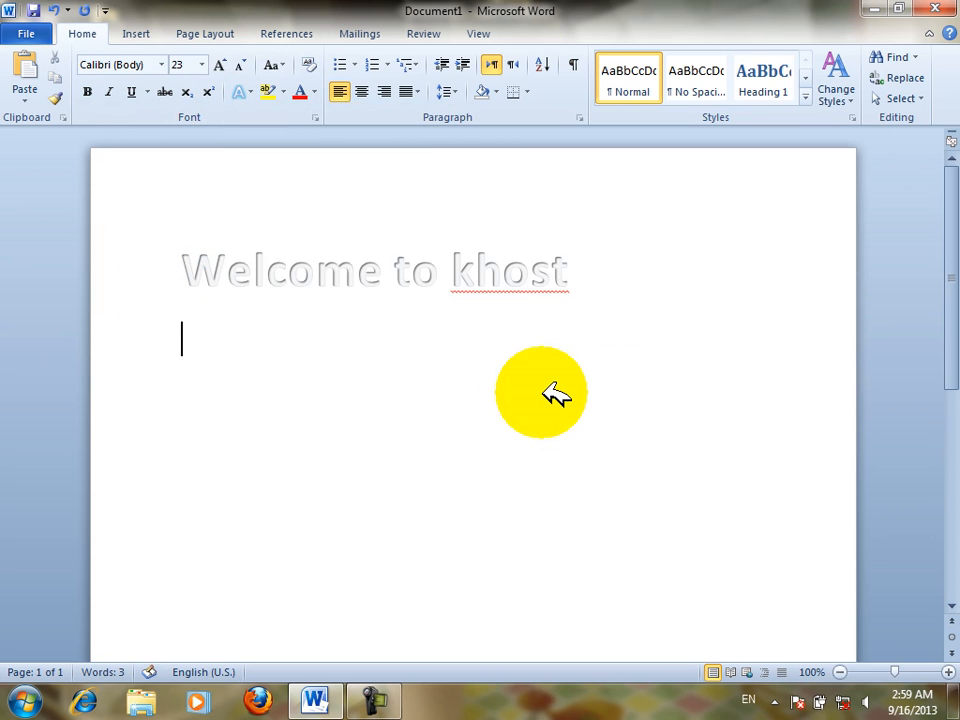
- Highlight "Welcome to khost" in bright green and delete the line
left_click(132, 234)
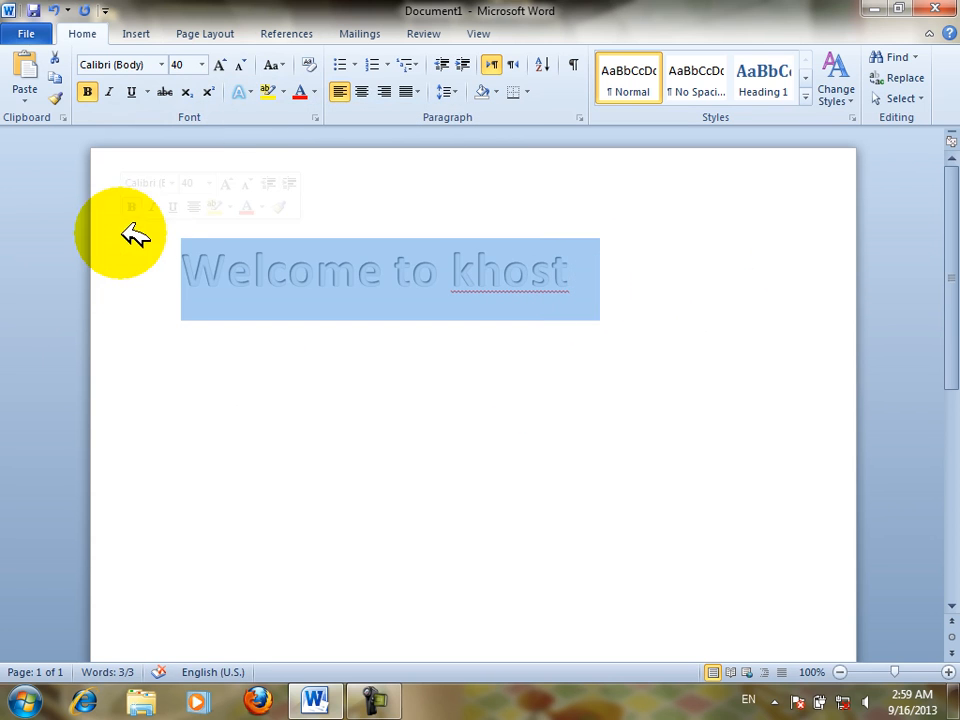
left_click(283, 91)
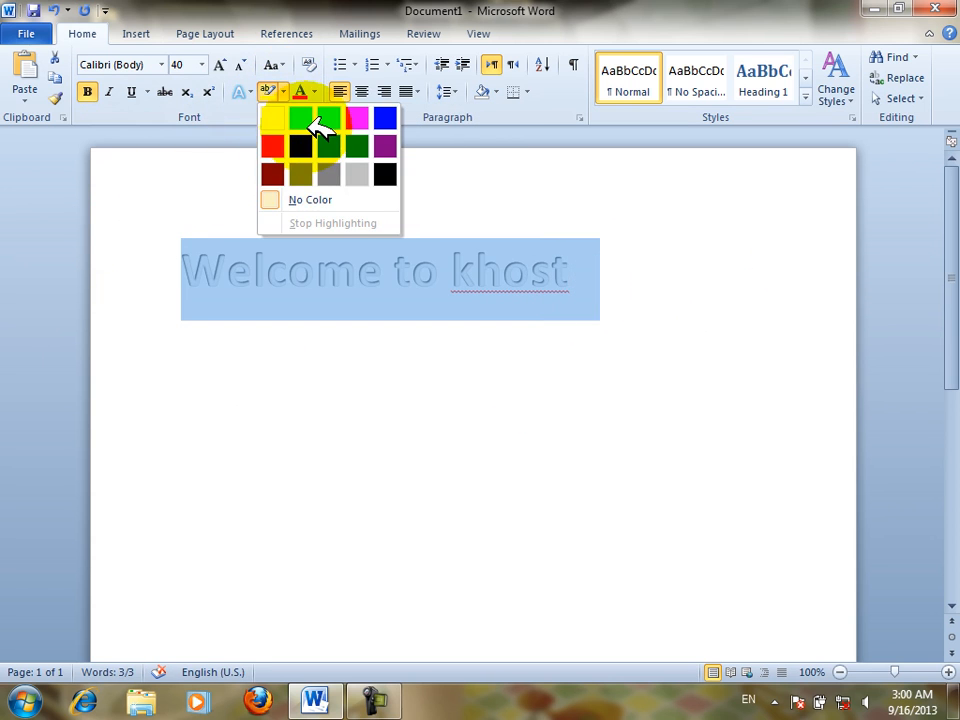
left_click(312, 119)
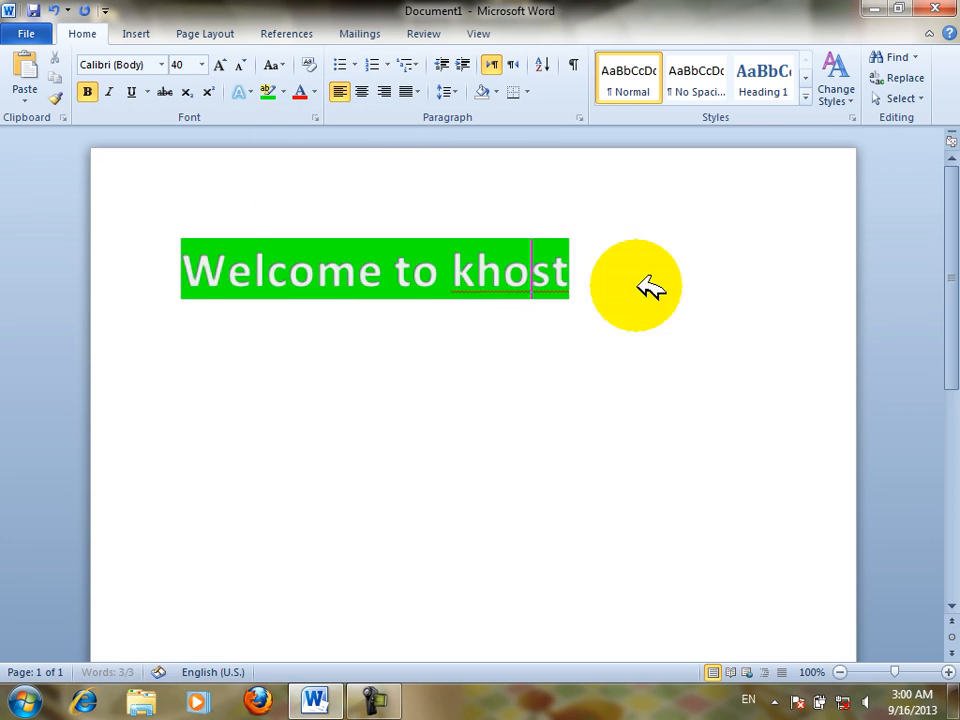
key("Delete")
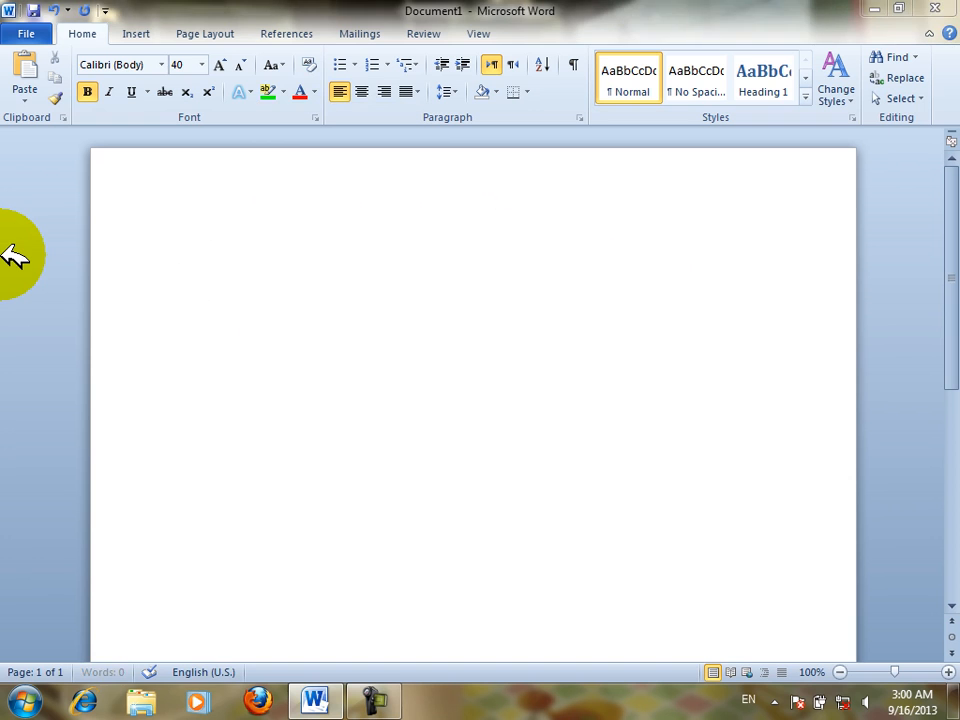
- Create a new blank document and generate sample paragraphs in it with =rand()
key("ctrl+n")
type("=rand")
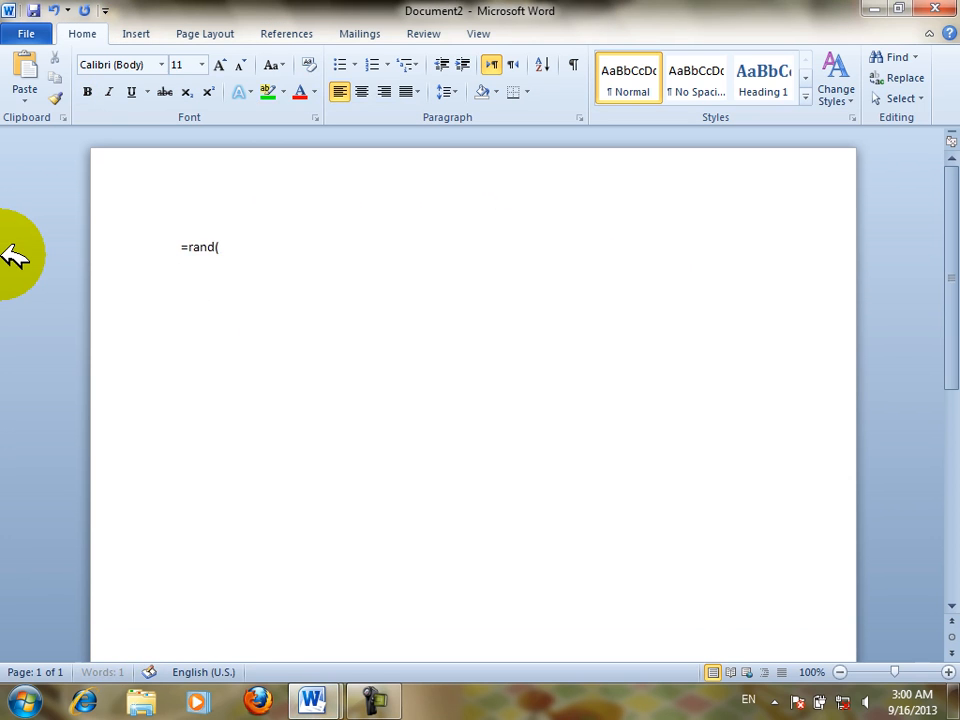
type("()")
key("Return")
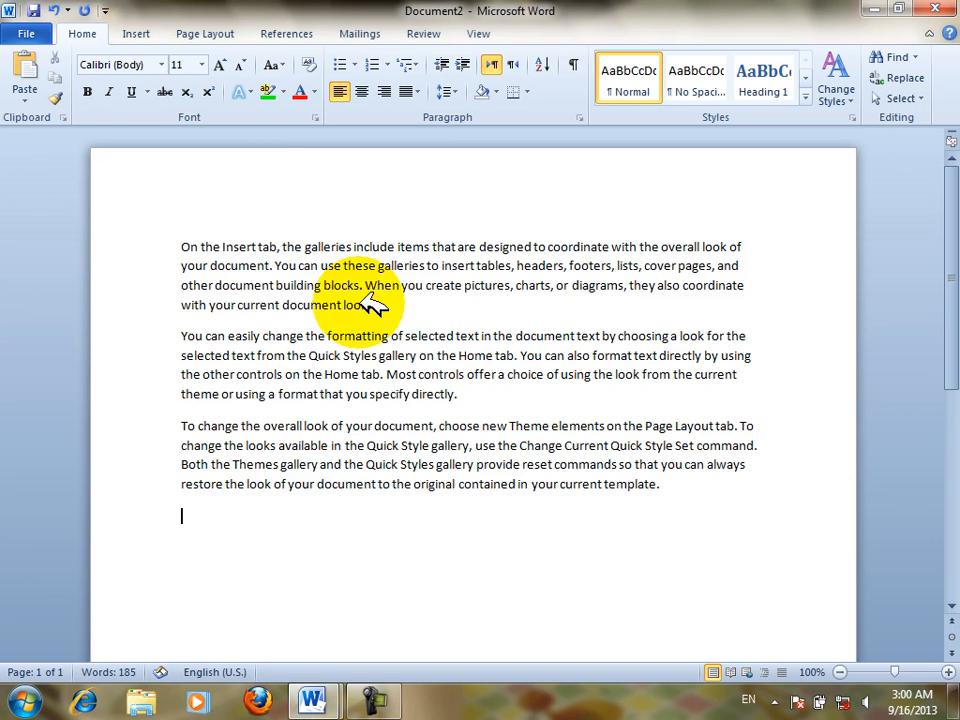
- Highlight in yellow the first paragraph's last two lines and the third paragraph's passage from "document, choose" to "use the Change"
left_click_drag(440, 305, 182, 287)
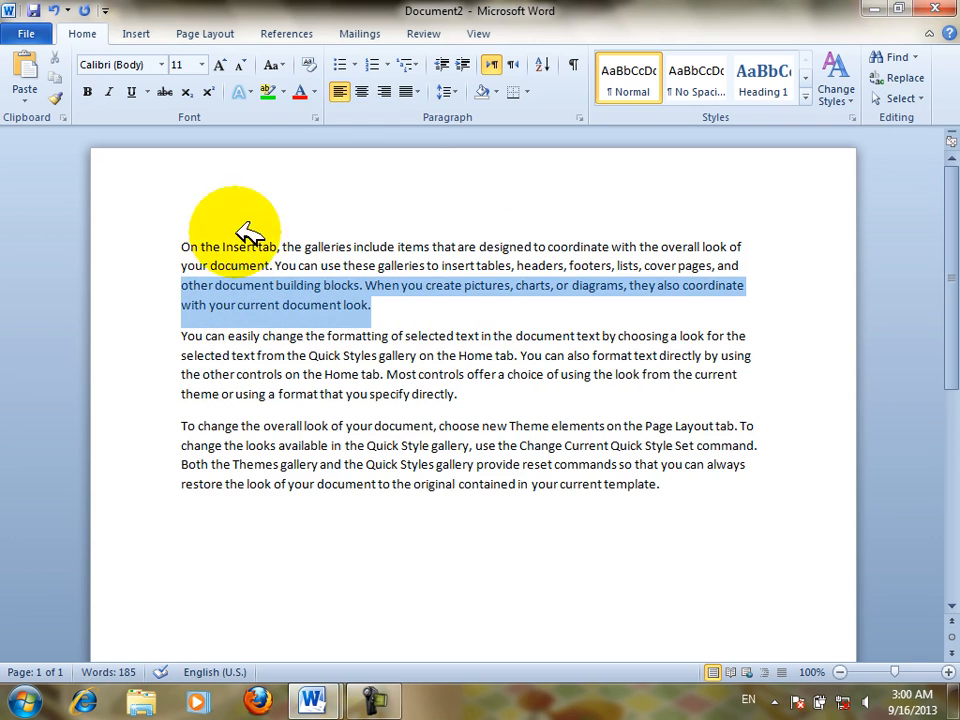
left_click(283, 91)
left_click(272, 120)
left_click(497, 464)
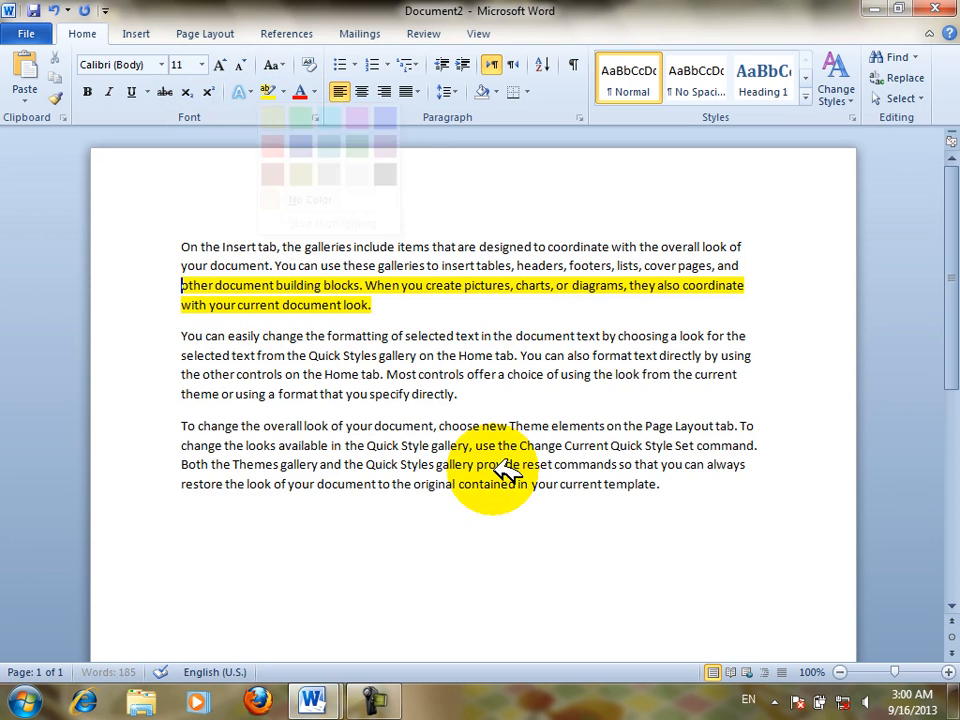
left_click_drag(560, 443, 385, 424)
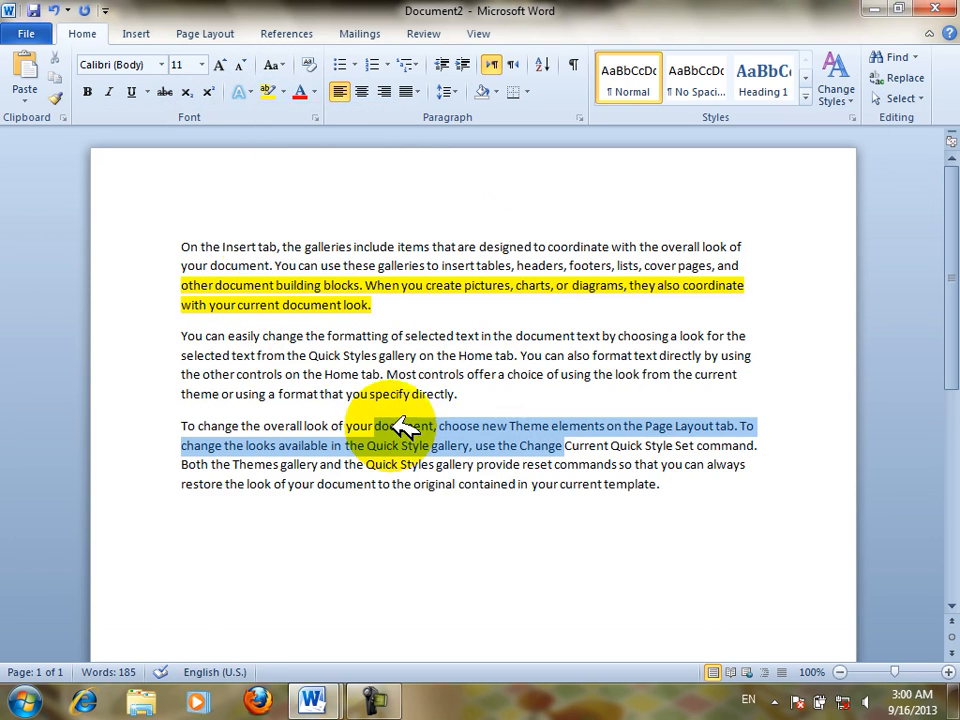
left_click(268, 90)
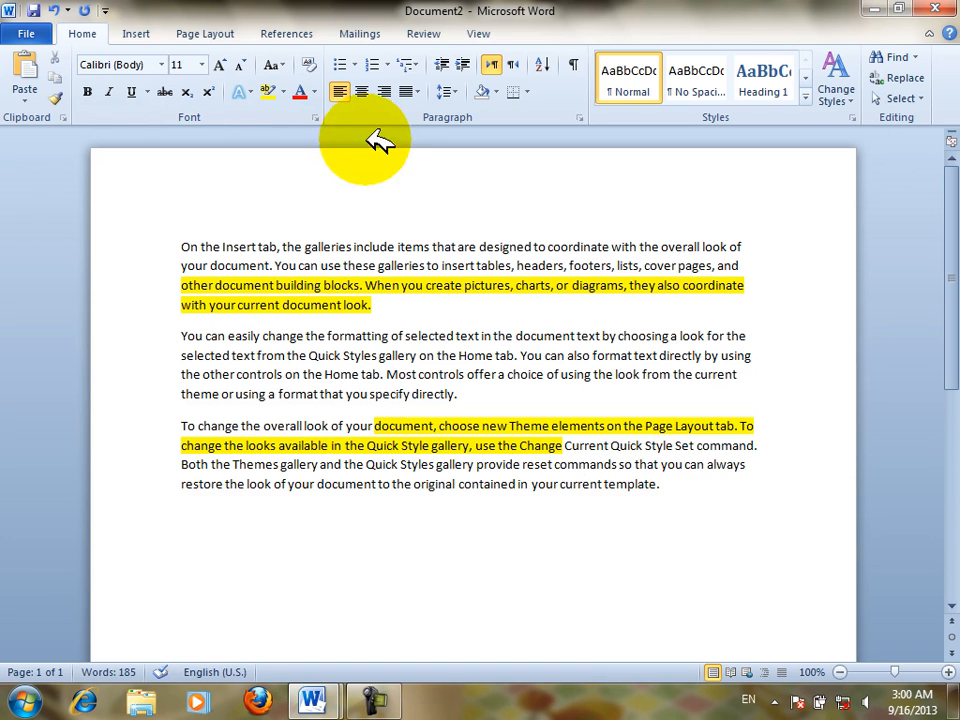
- Highlight in yellow everything from the start of the document through "Change Current" in the third paragraph
left_click(285, 91)
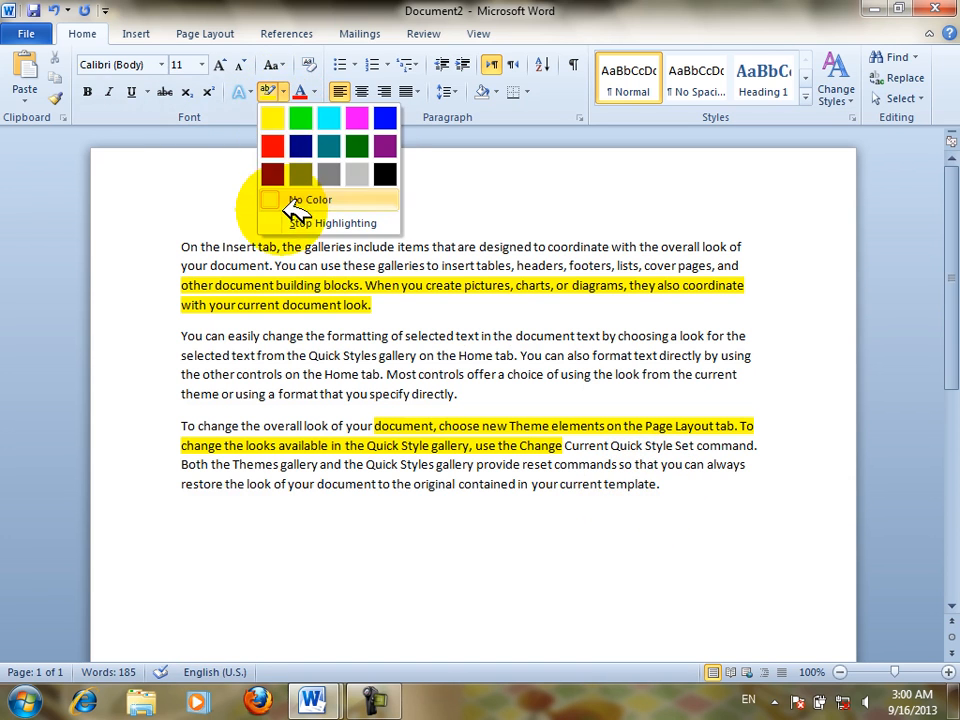
left_click(597, 450)
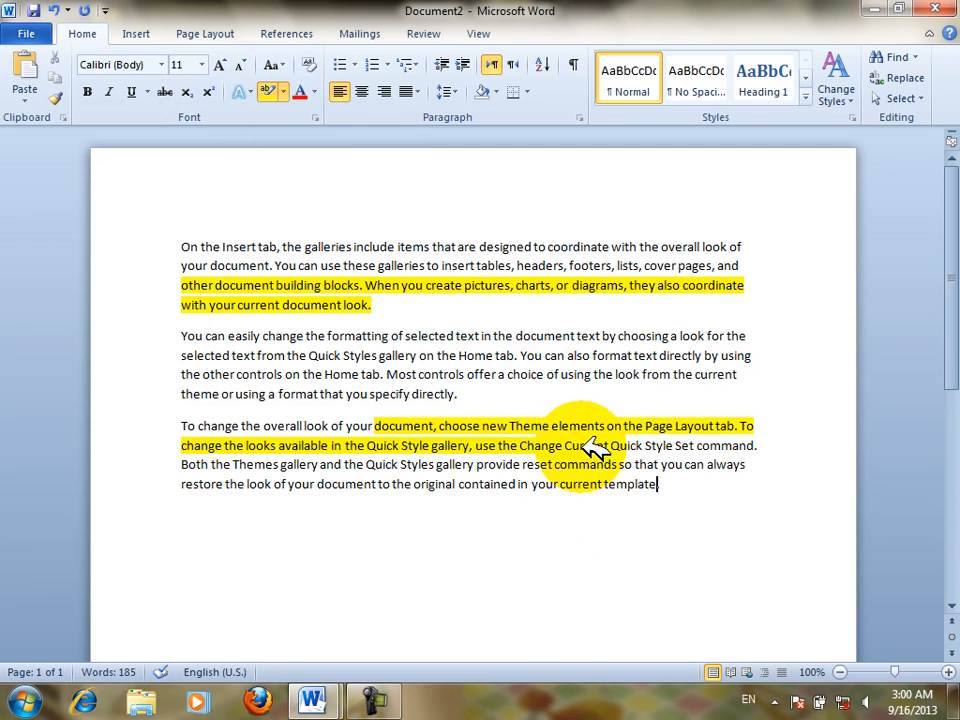
left_click_drag(580, 447, 184, 248)
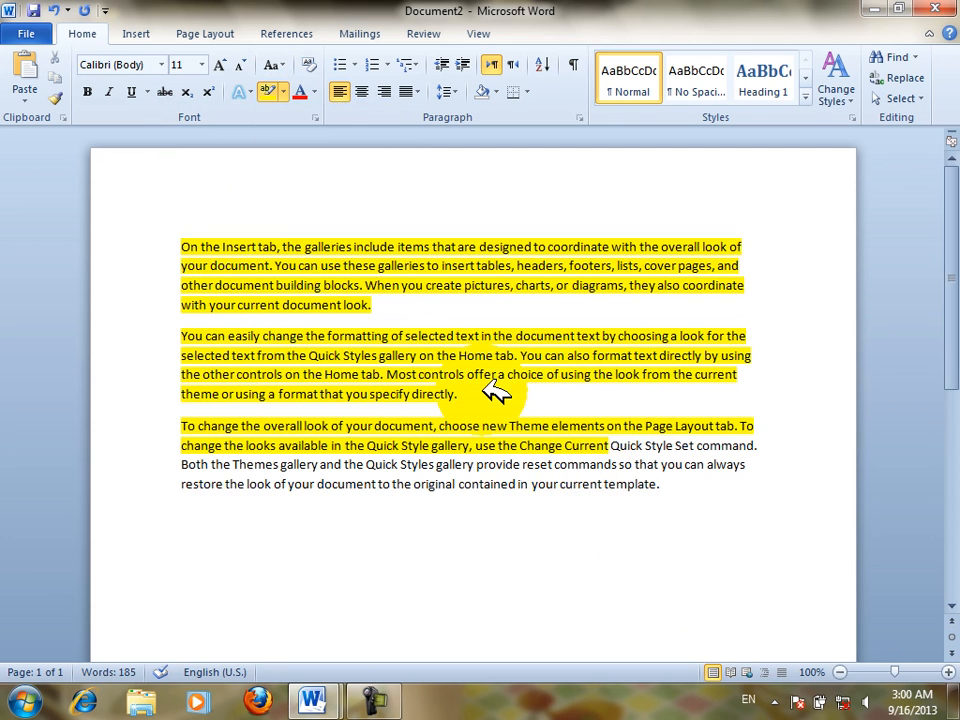
- Undo the last highlight and set the selected text's highlighting to No Color
key("ctrl+z")
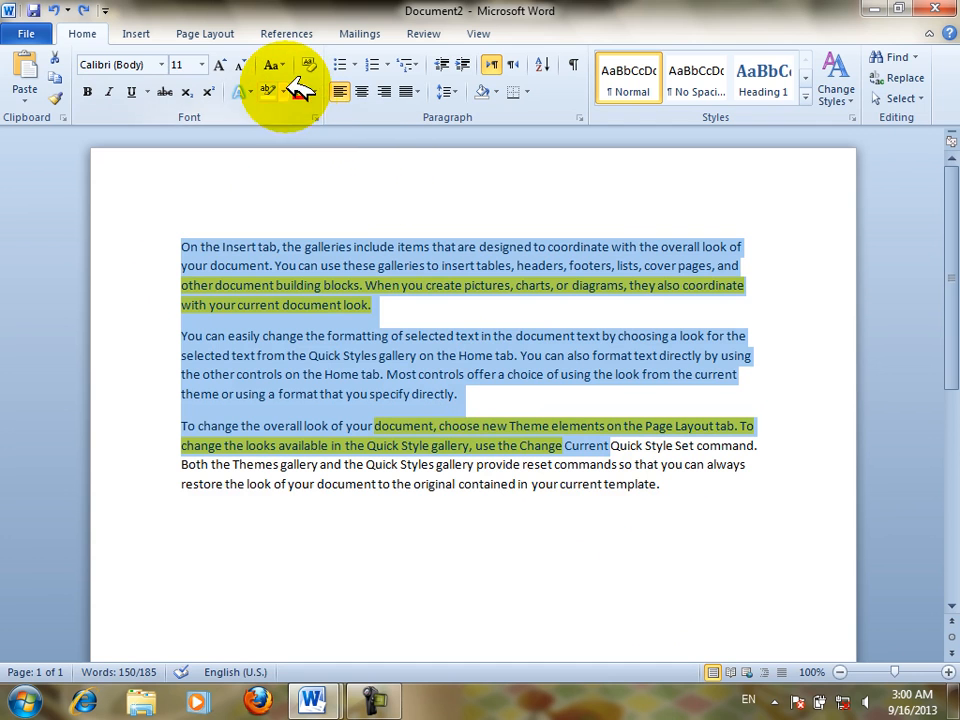
left_click(285, 91)
left_click(280, 202)
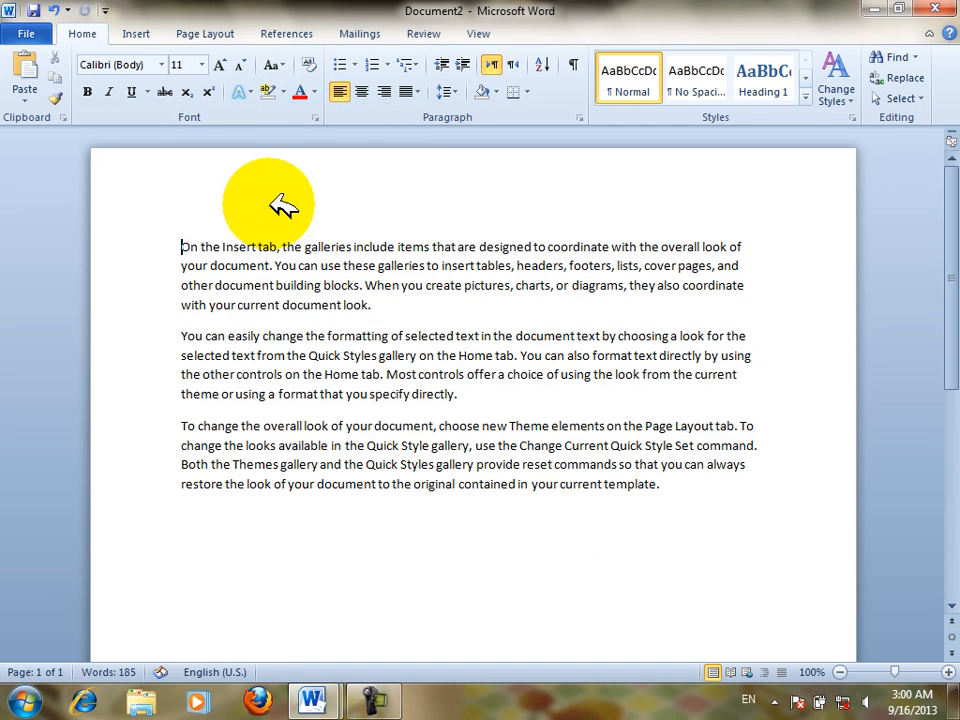
- Highlight in yellow "Styles gallery on the", "Styles gallery provide", "overall look" through "lists", and "looks available" through "Themes gallery"
left_click(285, 91)
left_click(273, 118)
left_click_drag(456, 356, 343, 356)
left_click_drag(520, 464, 400, 464)
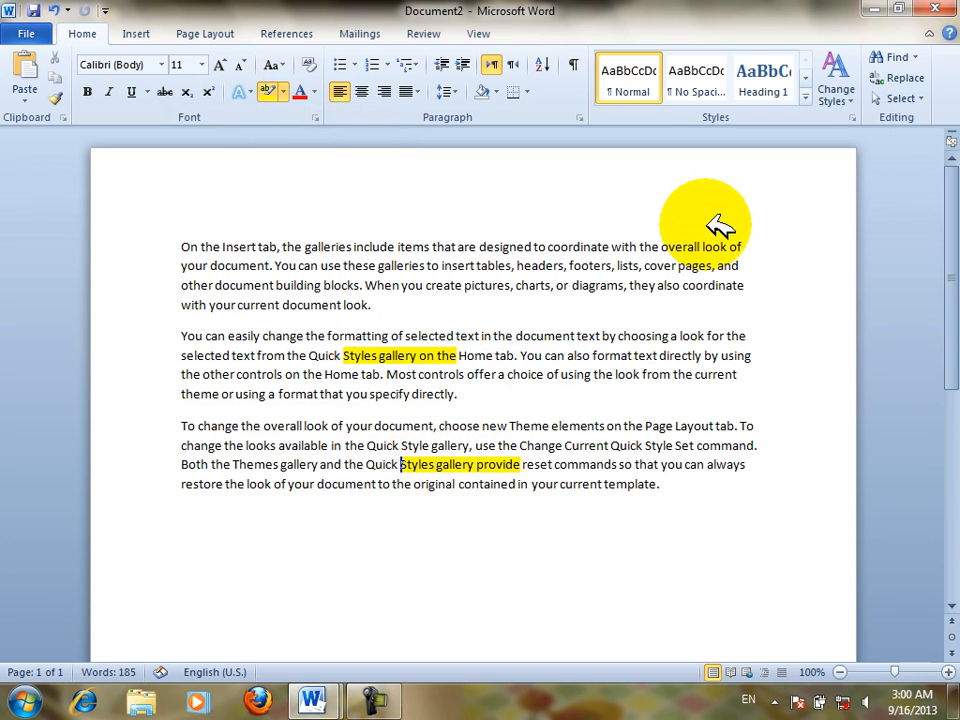
left_click_drag(692, 246, 638, 261)
left_click_drag(318, 464, 278, 452)
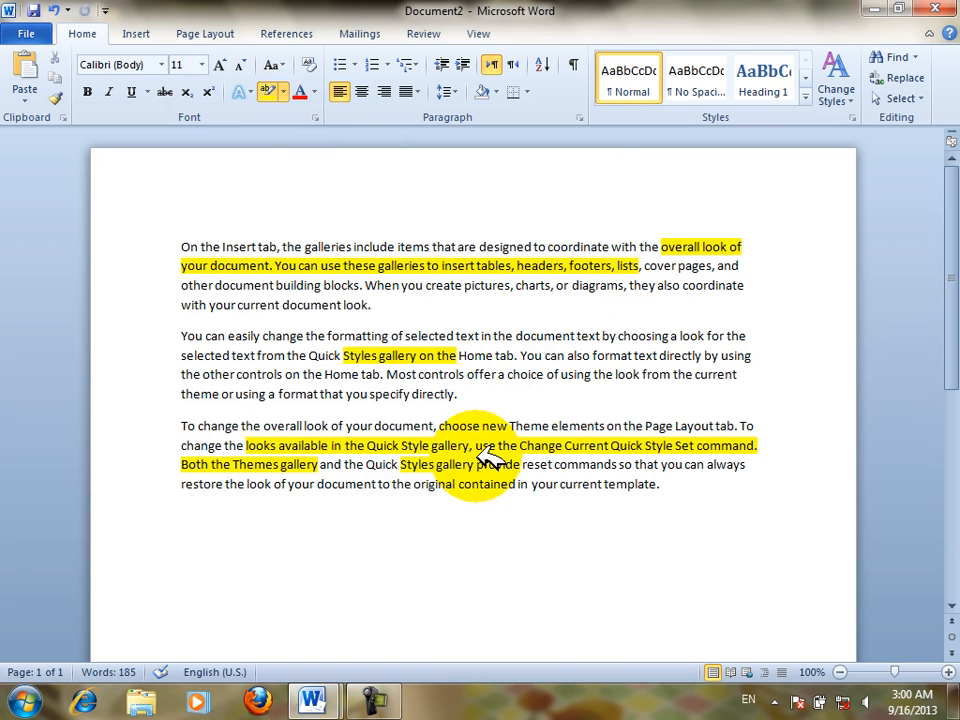
- Remove the highlighting from all three paragraphs with No Color and turn the highlighter off
left_click(284, 91)
left_click(287, 198)
left_click_drag(701, 499, 250, 208)
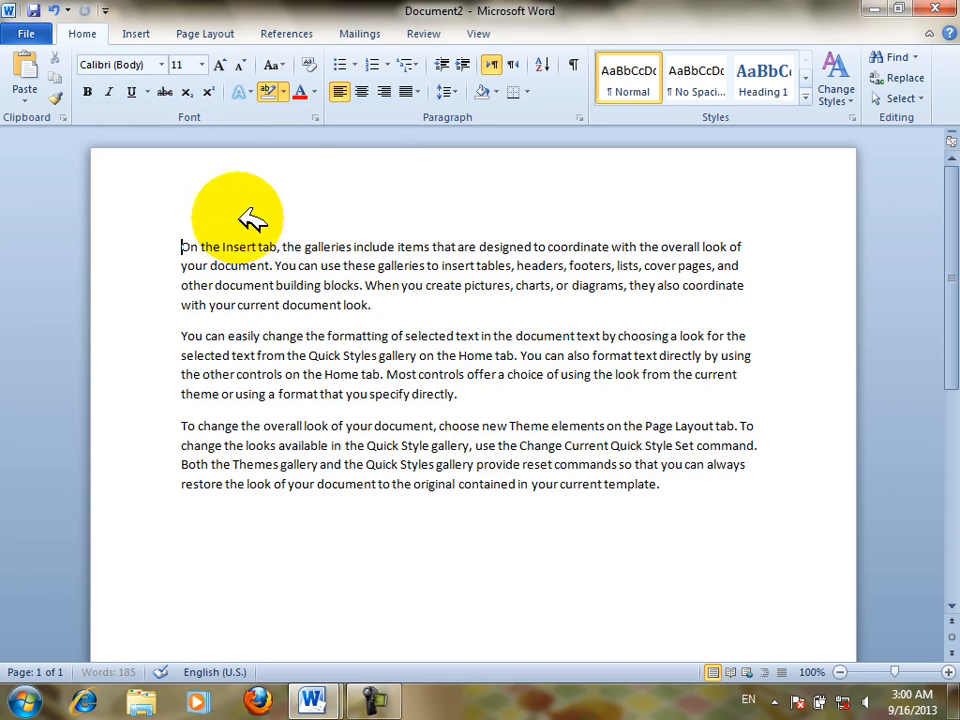
left_click(267, 91)
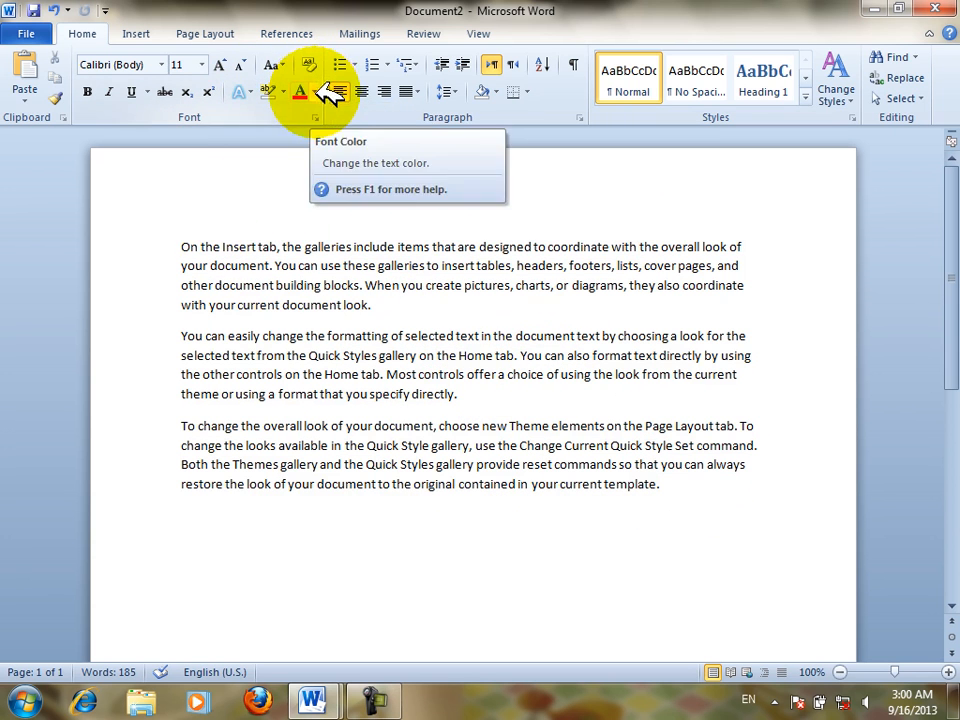
- Set the font color of all three paragraphs to dark red and their font size to 24
left_click_drag(760, 499, 96, 210)
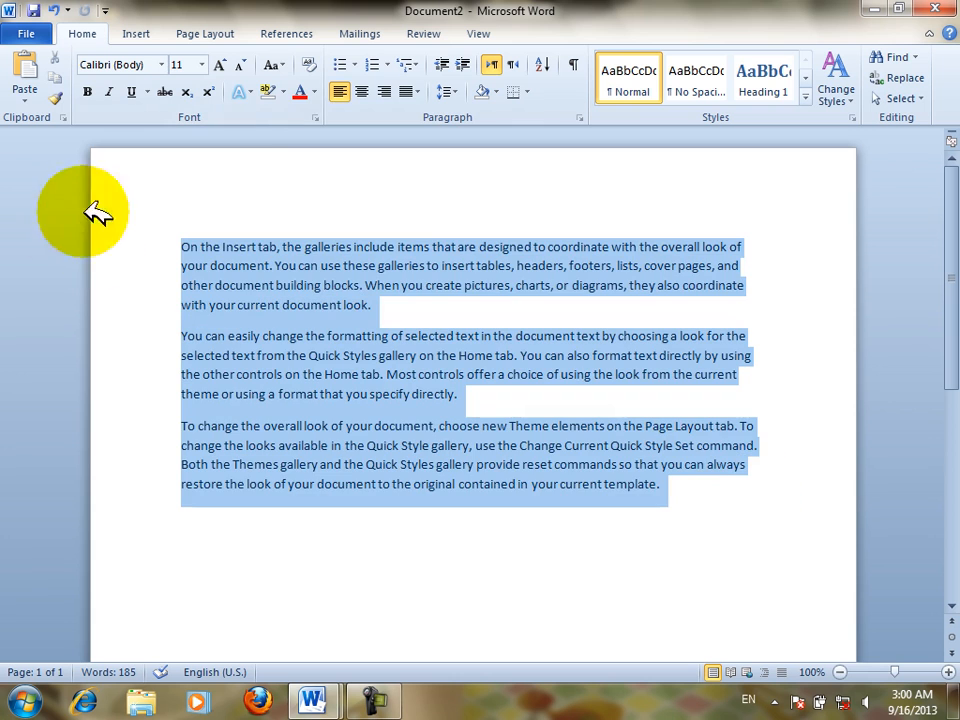
left_click(316, 91)
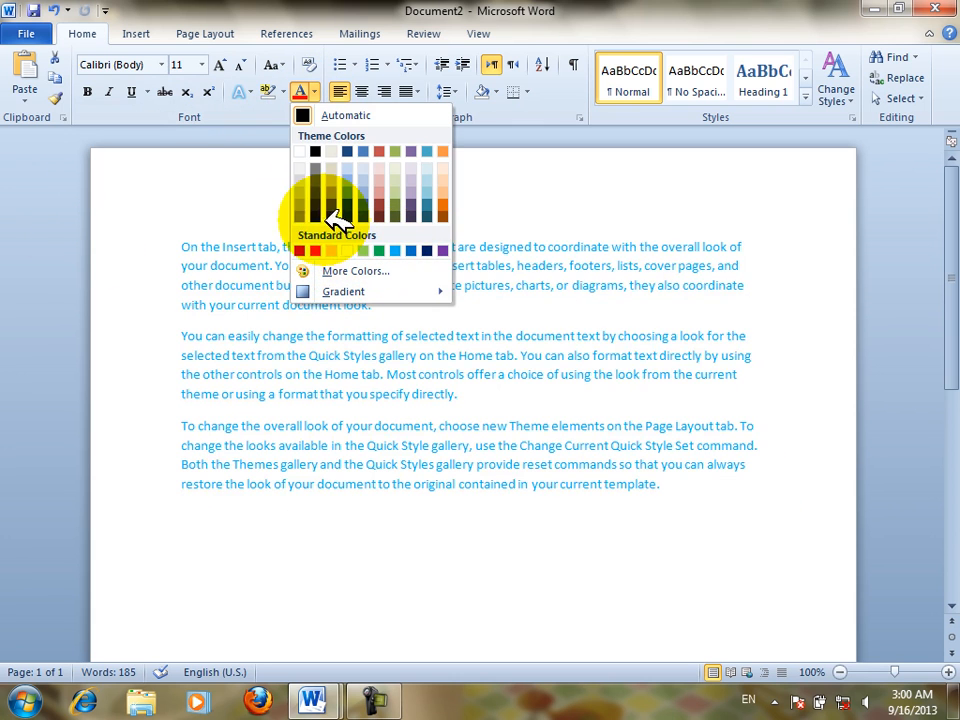
left_click(305, 250)
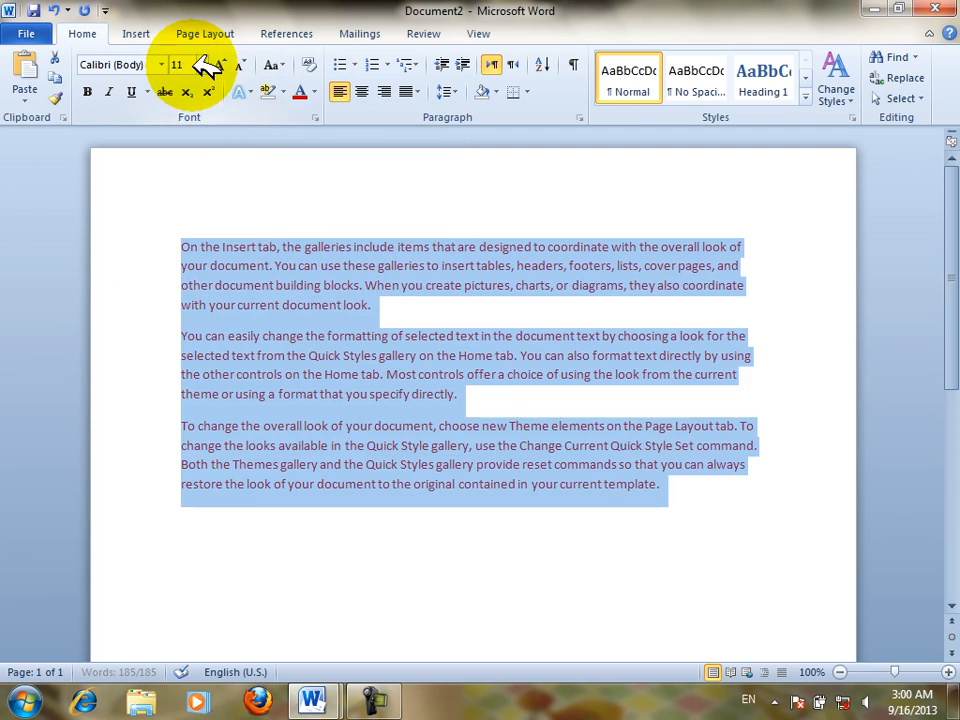
left_click(201, 64)
left_click(184, 244)
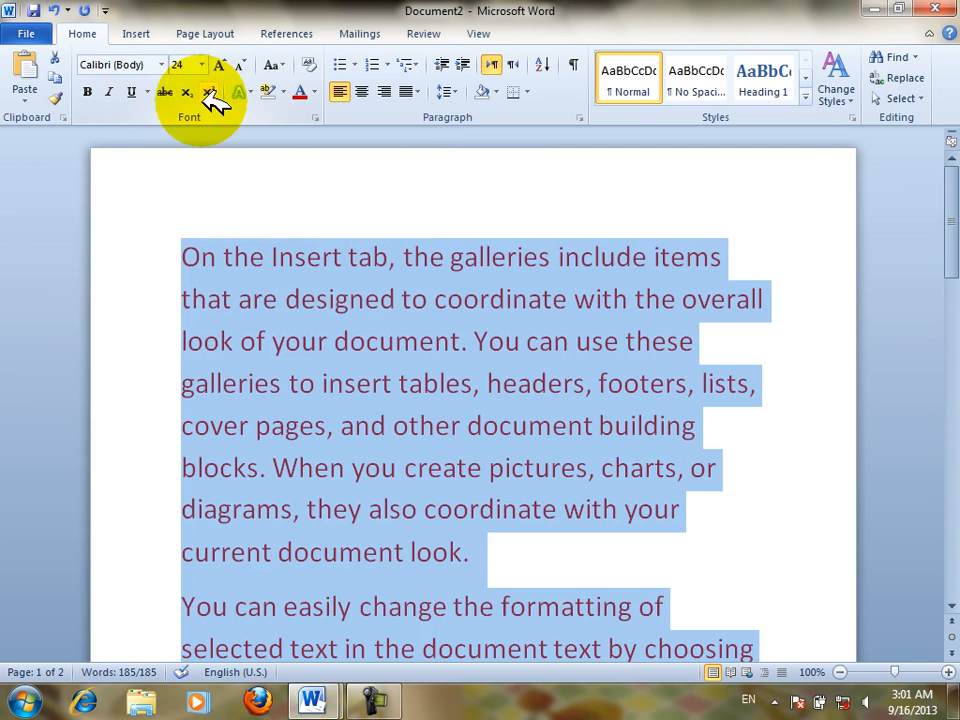
- Apply bold, italic, underline, strikethrough and subscript to the selected paragraphs
left_click(88, 91)
left_click(110, 91)
left_click(131, 91)
left_click(164, 91)
left_click(187, 91)
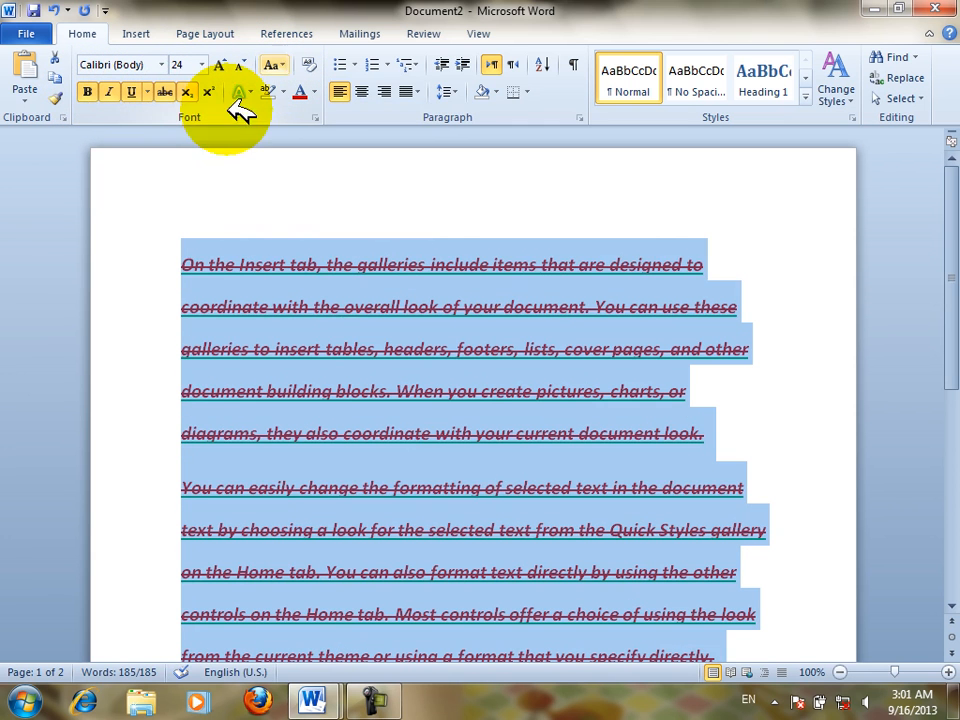
- Clear all formatting from the entire document text
left_click(536, 434)
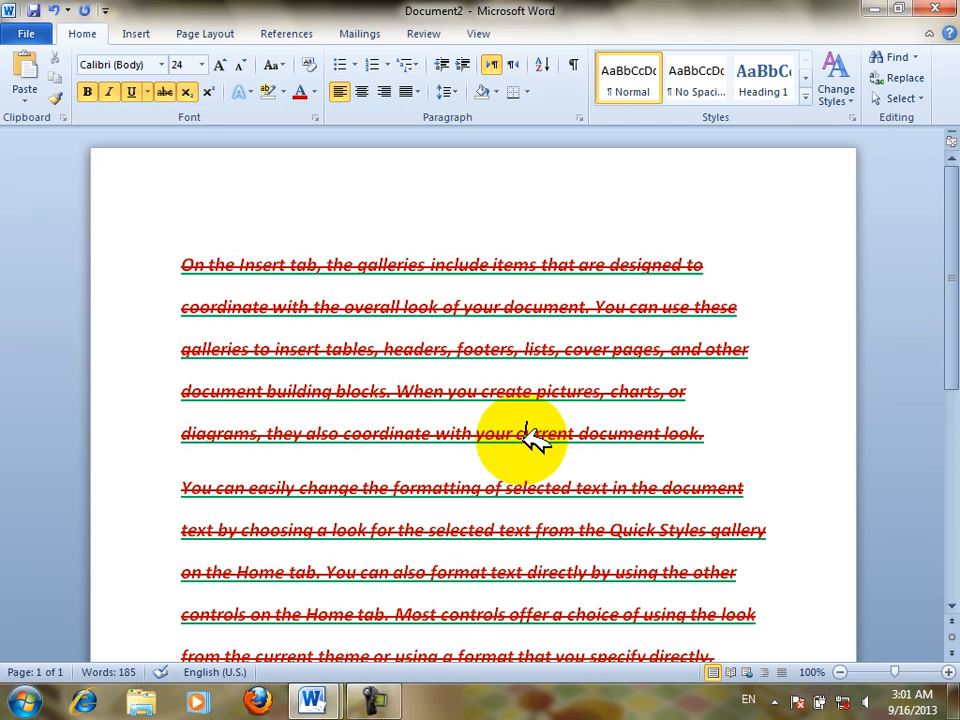
key("ctrl+a")
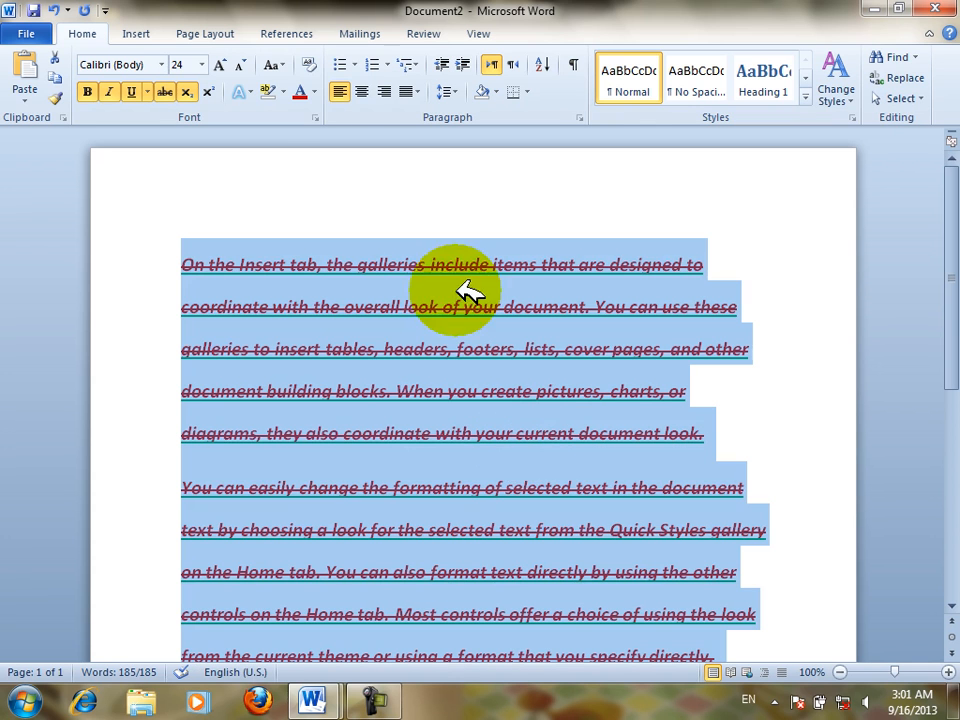
left_click(316, 53)
left_click(521, 412)
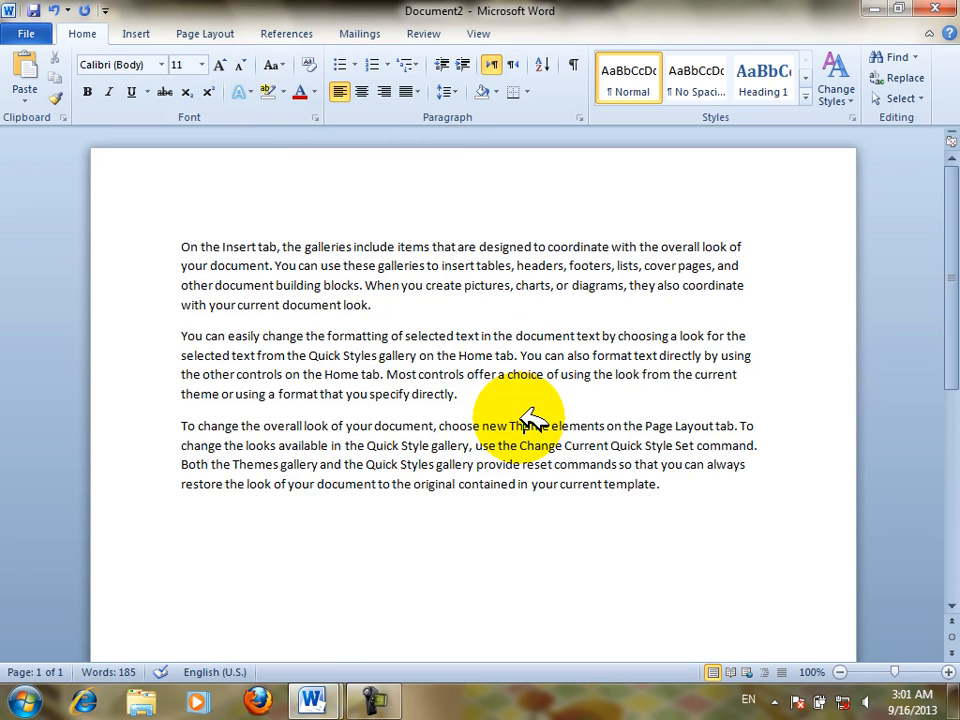
- Open the full Font settings dialog to view its options and close it without changes
left_click(313, 116)
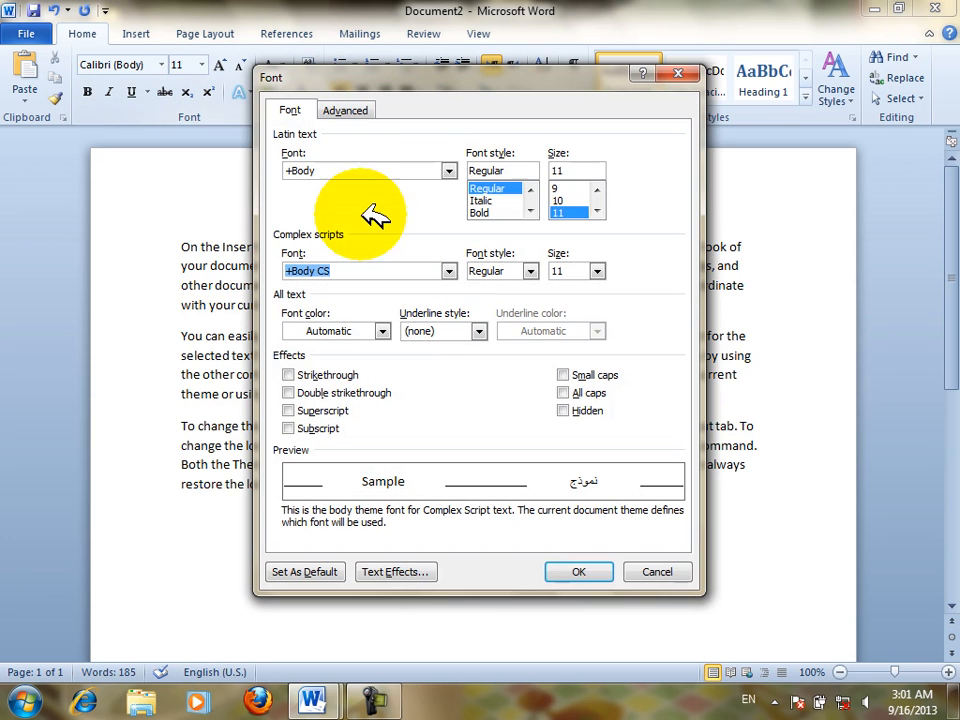
left_click(660, 570)
- Delete all the text in Document2 and close that document without saving
key("ctrl+a")
key("Delete")
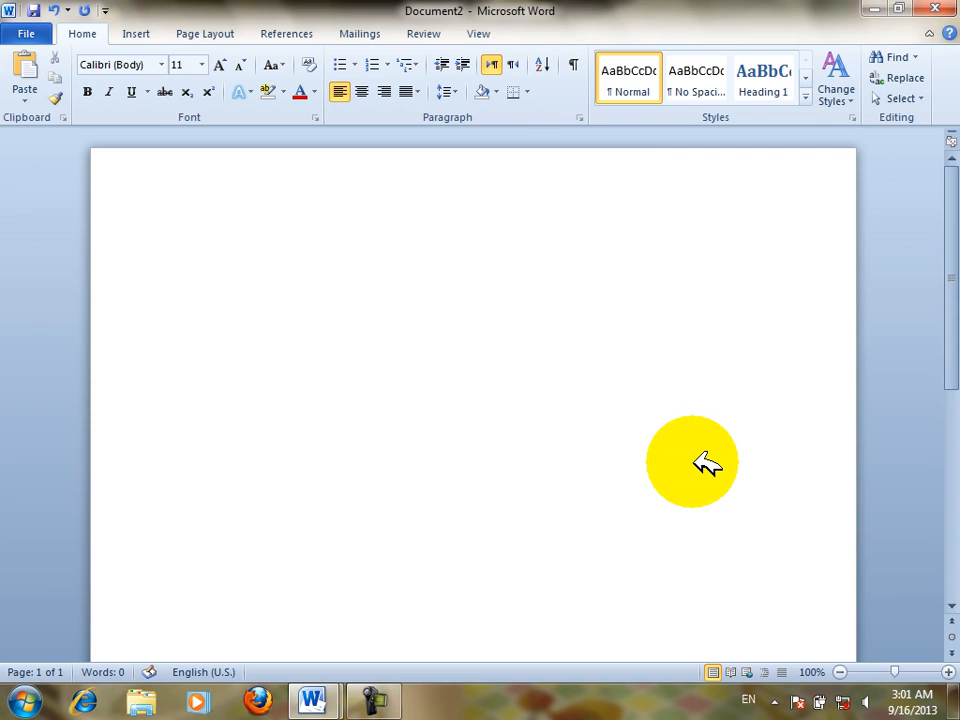
key("ctrl+w")
left_click(479, 364)
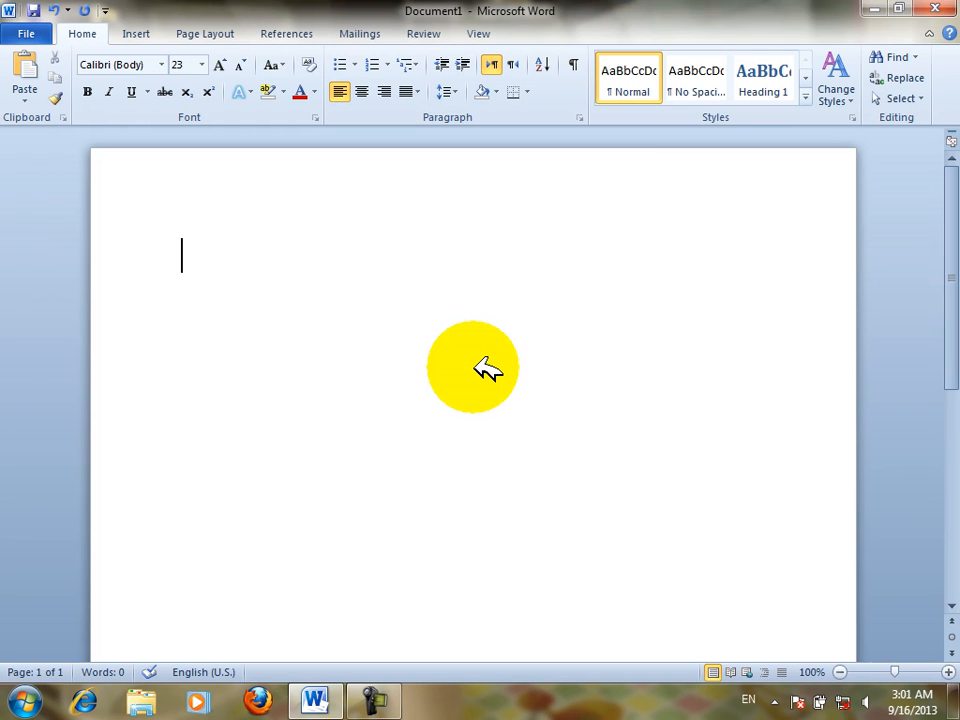
- Close Document1 without saving and exit the word processor
key("ctrl+w")
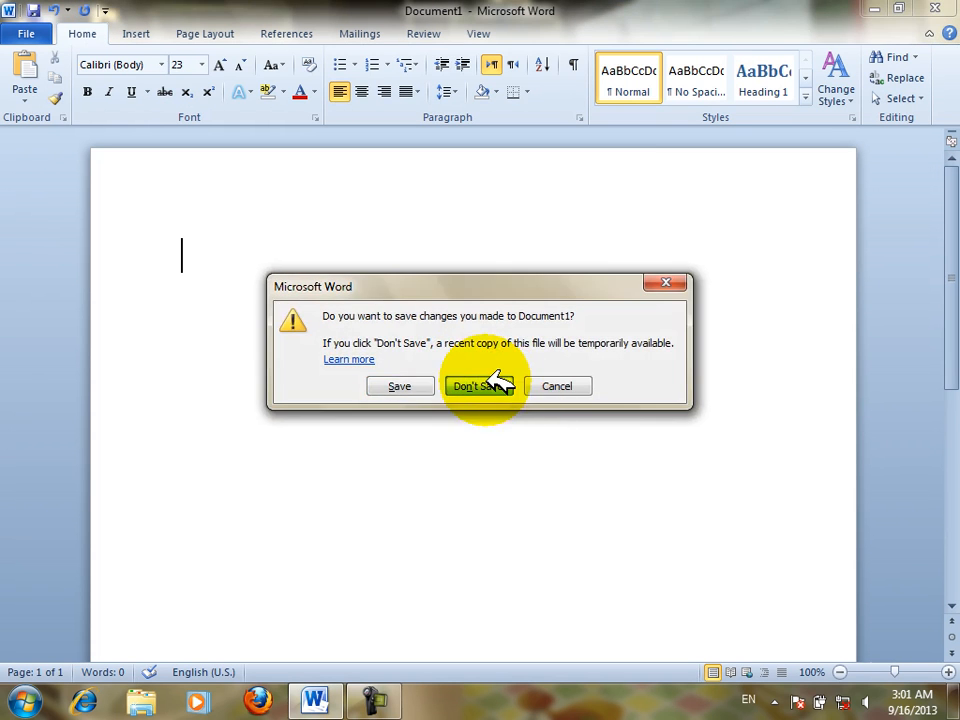
left_click(487, 378)
key("alt+F4")
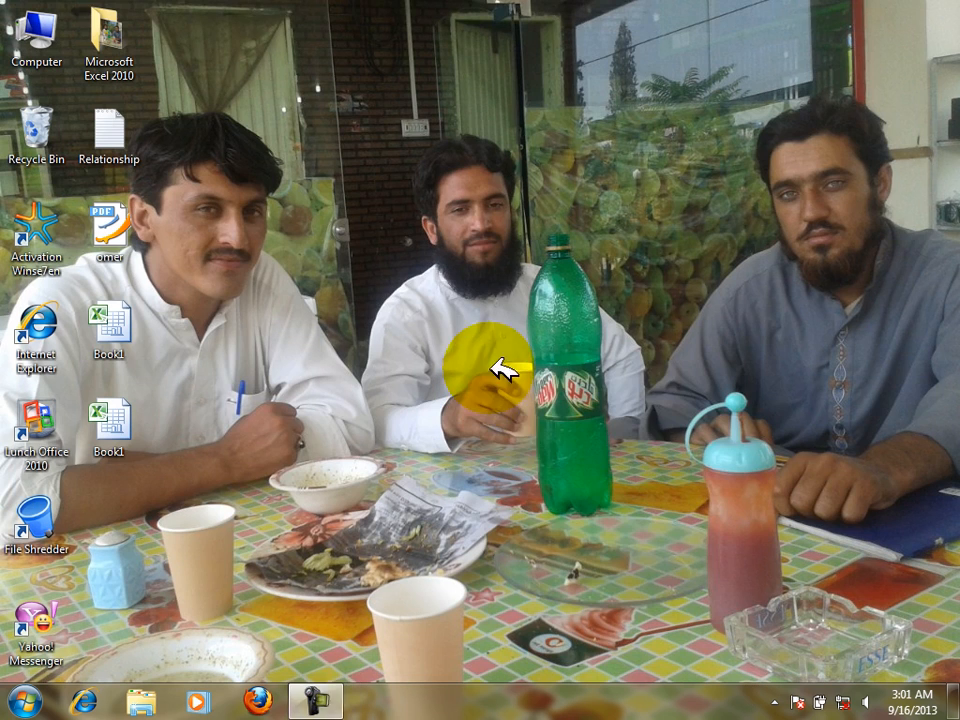
right_click(548, 425)
left_click(536, 422)
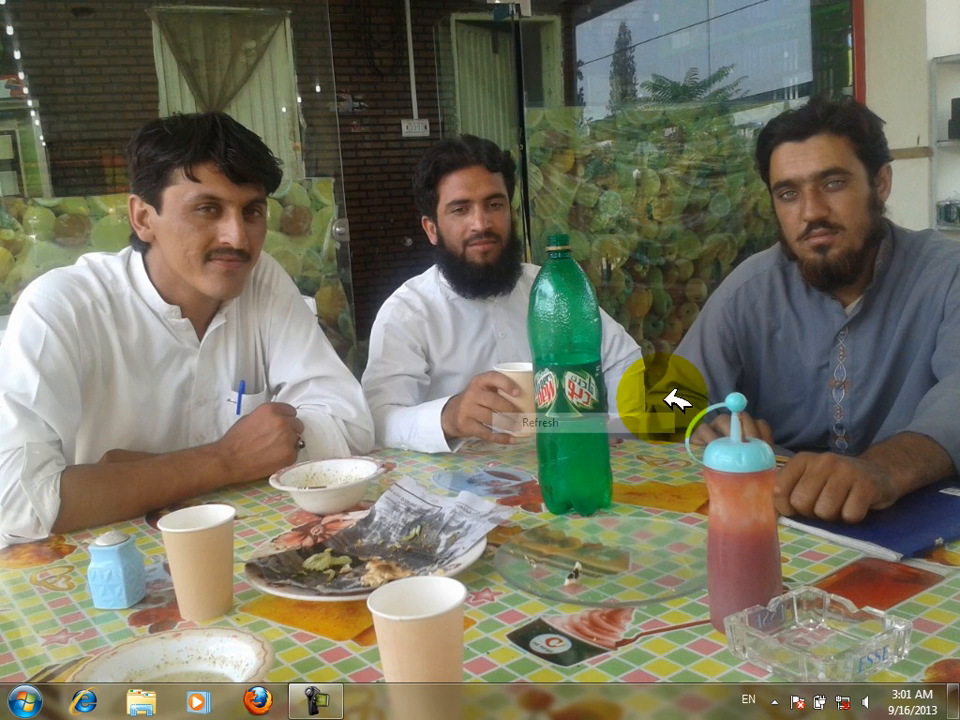
right_click(729, 446)
left_click(728, 449)
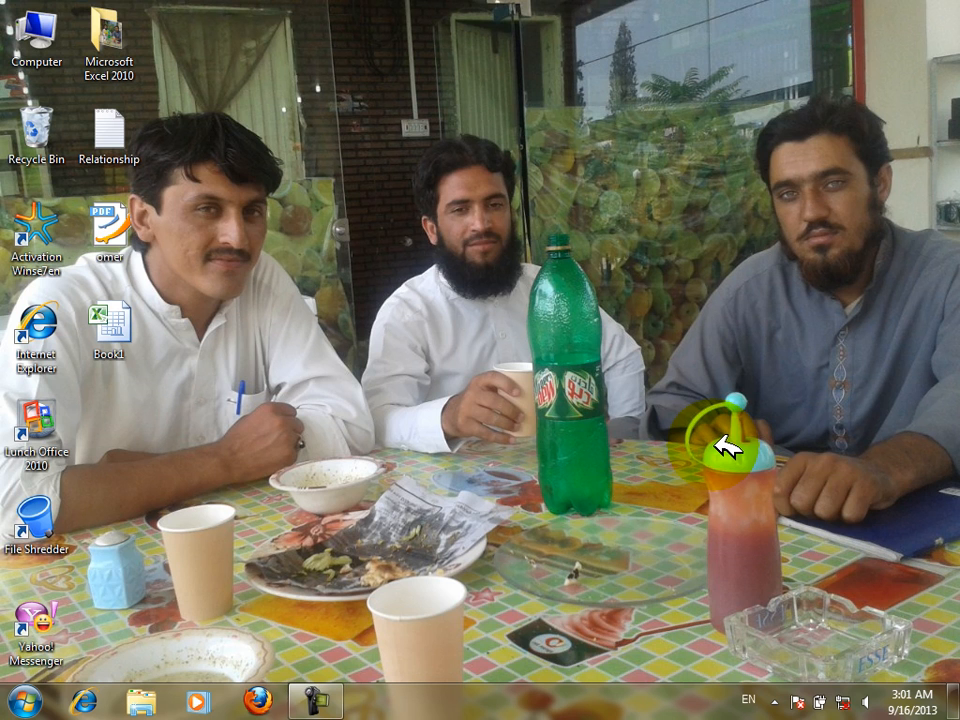
right_click(497, 309)
left_click(575, 357)
left_click(316, 700)
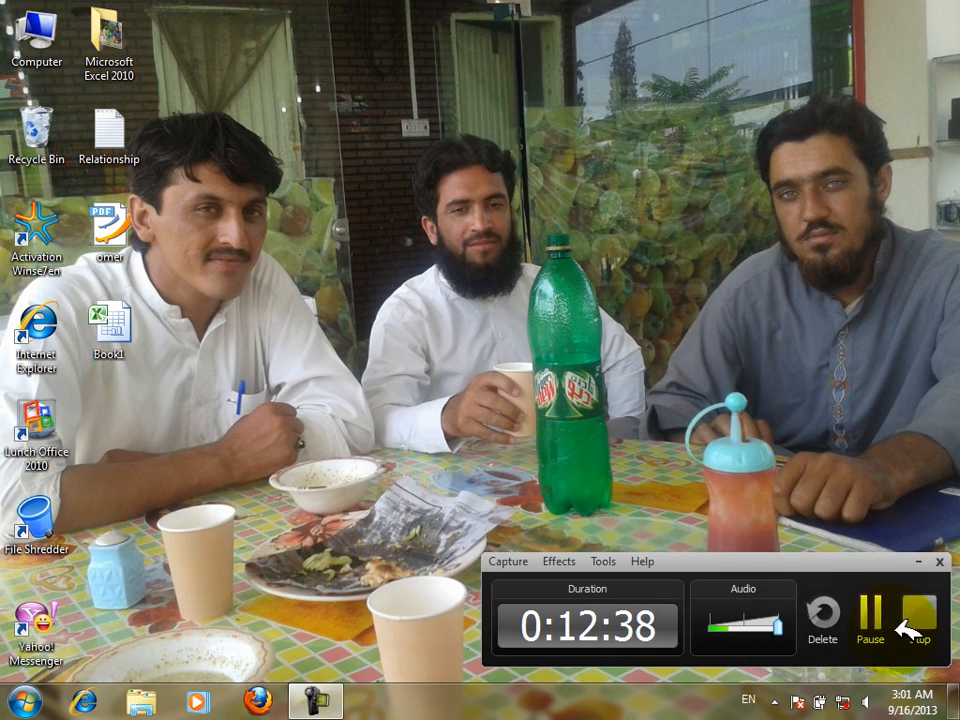